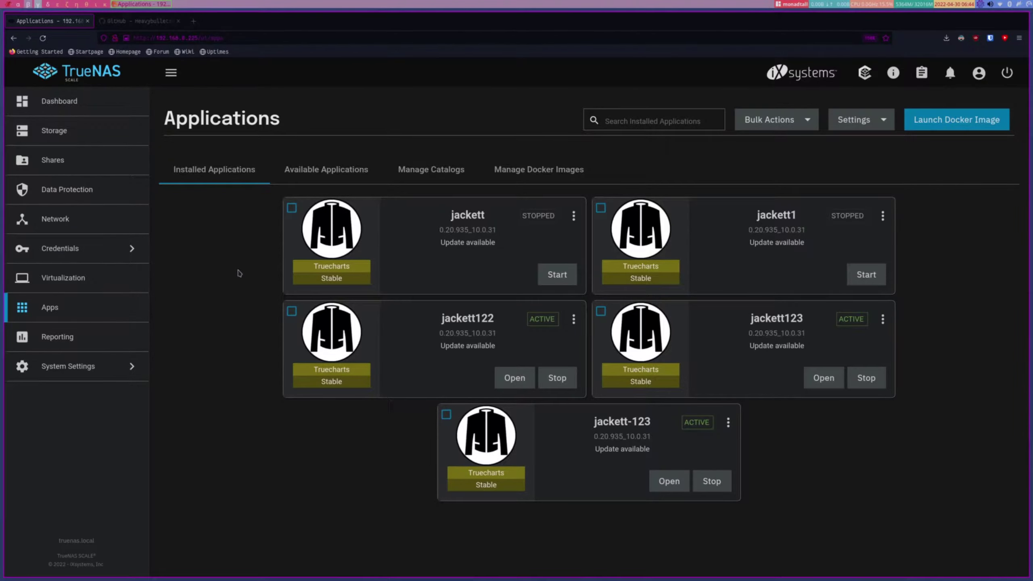
Step: Switch to the terminal and examine the options of the prepared heavy_script.sh command one by one
key(alt+Tab)
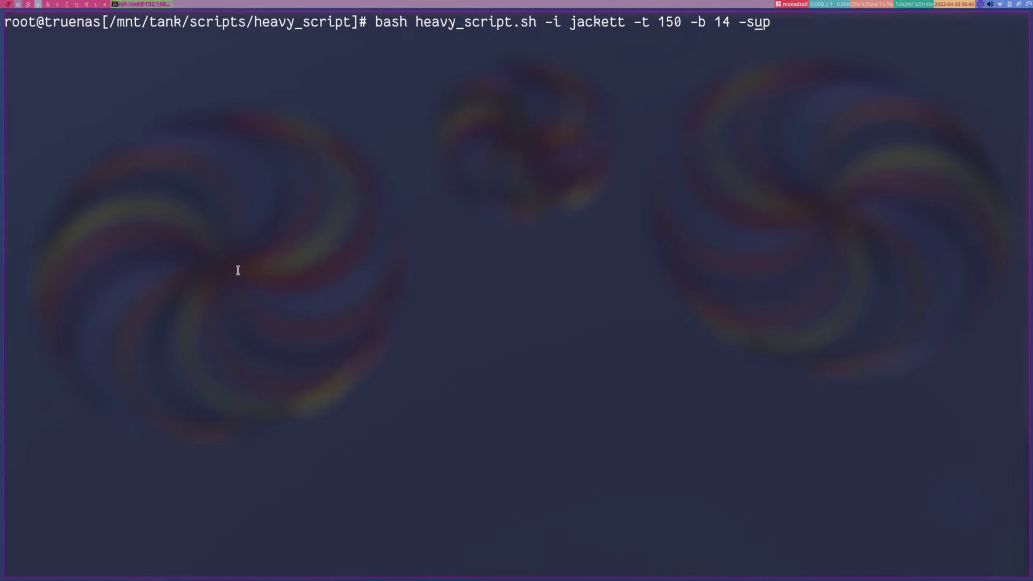
key(Right)
key(Right)
key(Left)
key(Left)
key(Left)
key(Left)
key(Left)
key(Left)
key(Left)
key(Left)
key(Left)
key(Left)
key(Left)
key(Left)
key(Left)
key(Left)
key(Left)
key(Left)
key(Left)
key(Left)
key(Left)
key(Left)
key(Right)
key(Right)
key(Right)
key(Right)
key(Right)
key(Right)
key(Right)
key(Right)
key(Right)
key(Right)
key(Right)
key(Right)
key(Right)
key(Right)
key(Right)
key(Right)
Step: In the browser, open heavy_script.sh from the GitHub repository and examine the code that handles each option
key(super+2)
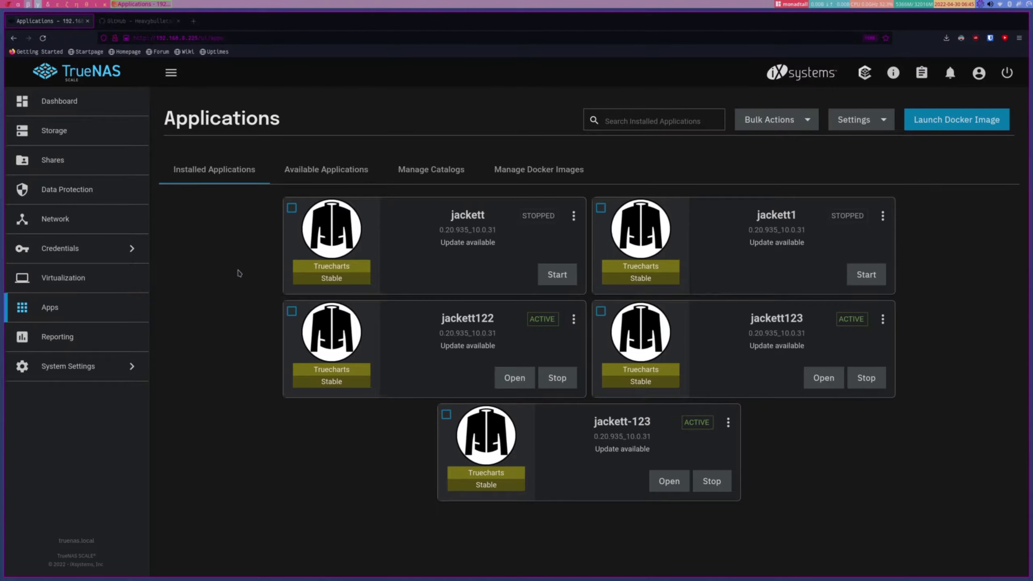
click(139, 21)
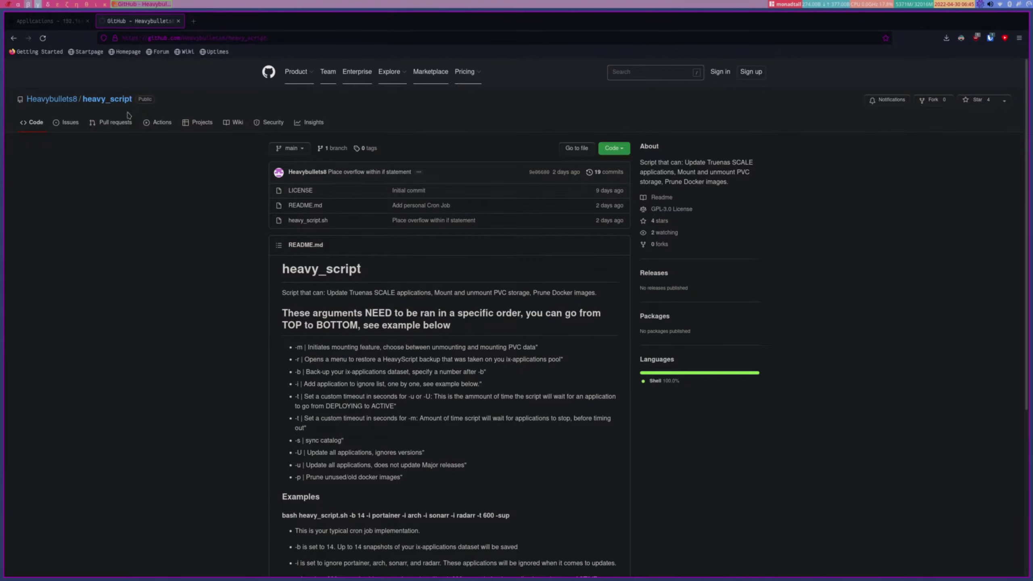
click(313, 220)
drag(292, 83, 430, 364)
scroll(430, 365, down, 7)
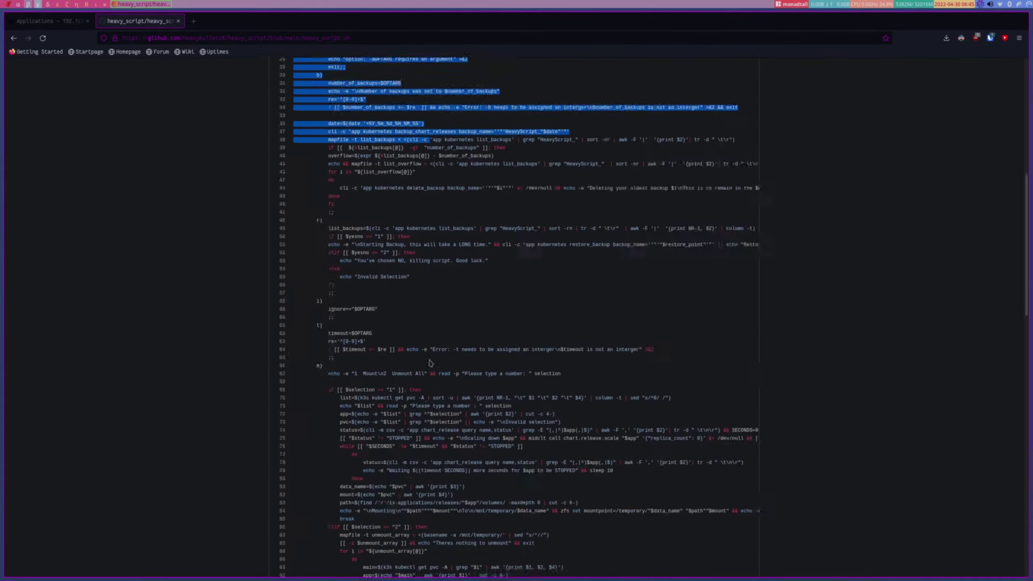
click(415, 320)
drag(294, 316, 291, 82)
scroll(309, 191, up, 5)
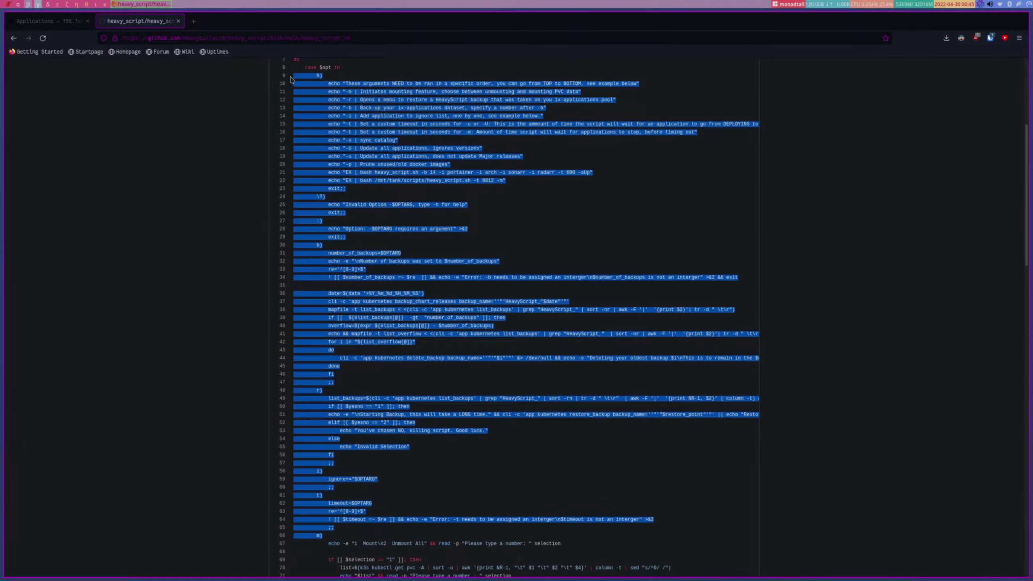
click(292, 82)
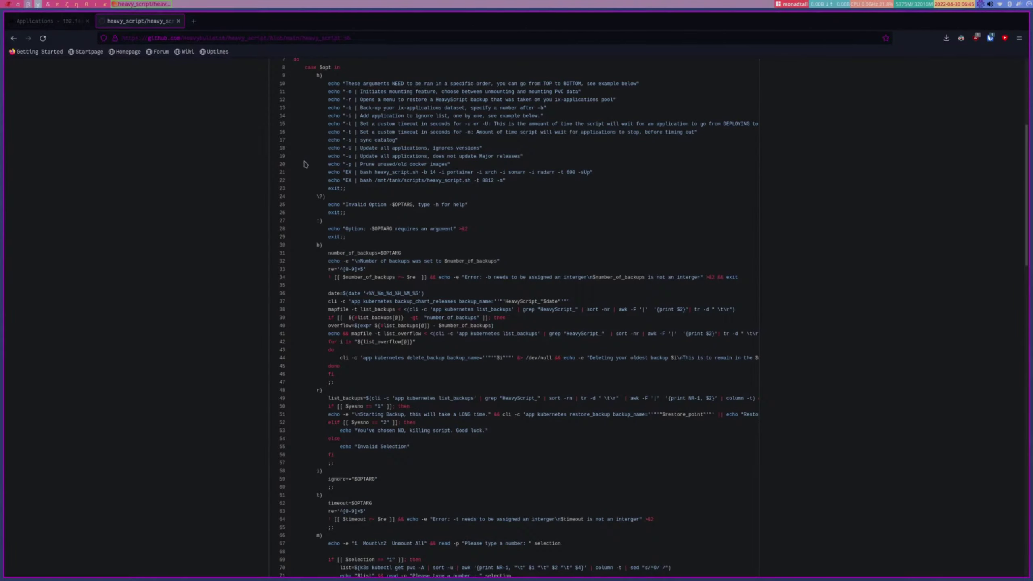
scroll(305, 164, down, 8)
scroll(305, 164, up, 15)
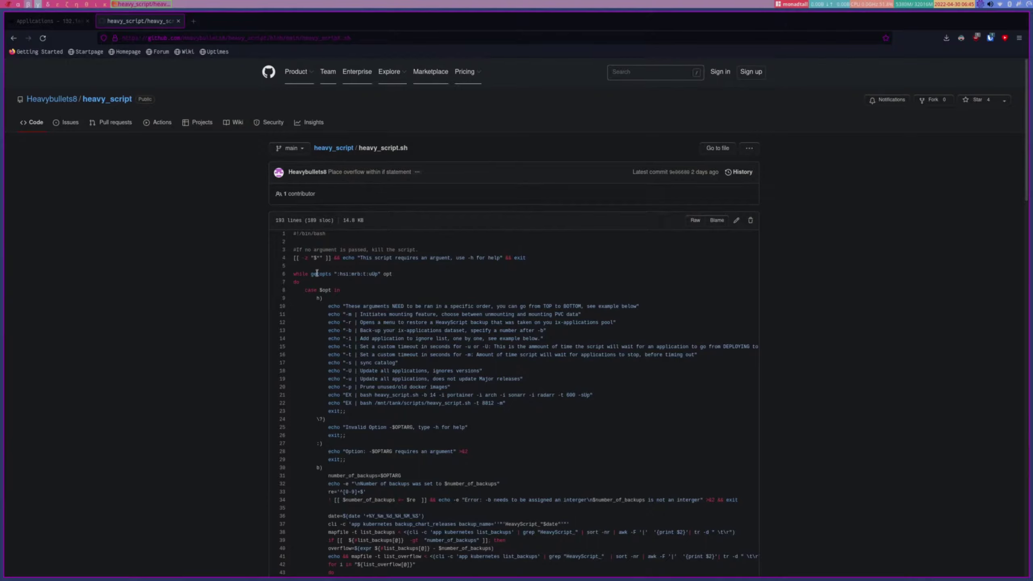
Step: Examine the getopts line and the case statement near the start of the script
drag(311, 274, 380, 275)
click(394, 277)
drag(305, 290, 346, 296)
click(346, 297)
Step: Back in the terminal, insert a second -i option after jackett in the heavy_script.sh command
key(super+1)
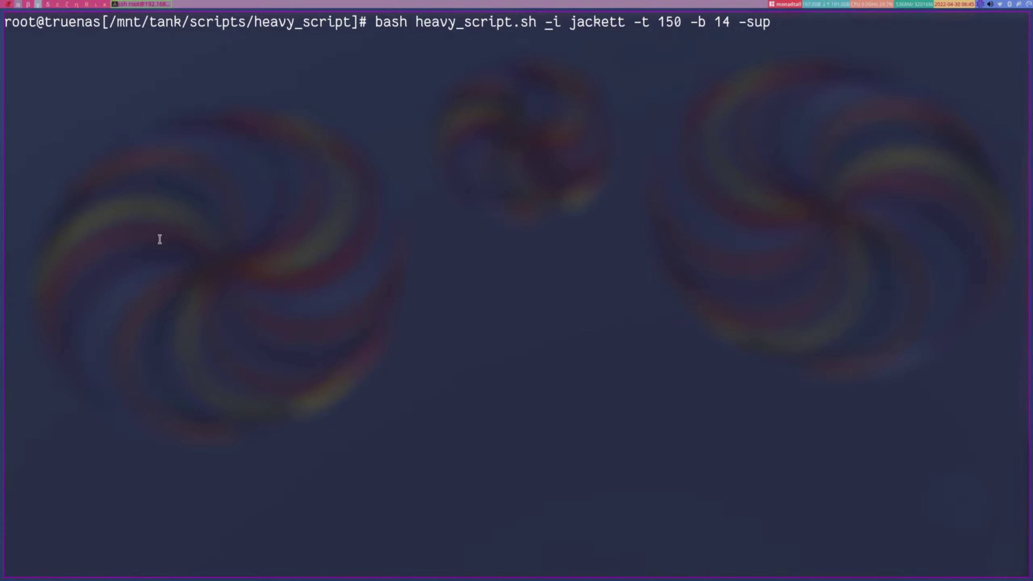
key(Right)
key(Right)
key(Right)
key(Right)
key(Right)
key(Right)
key(Right)
key(Right)
key(Right)
key(Right)
key(Right)
key(Right)
text(-)
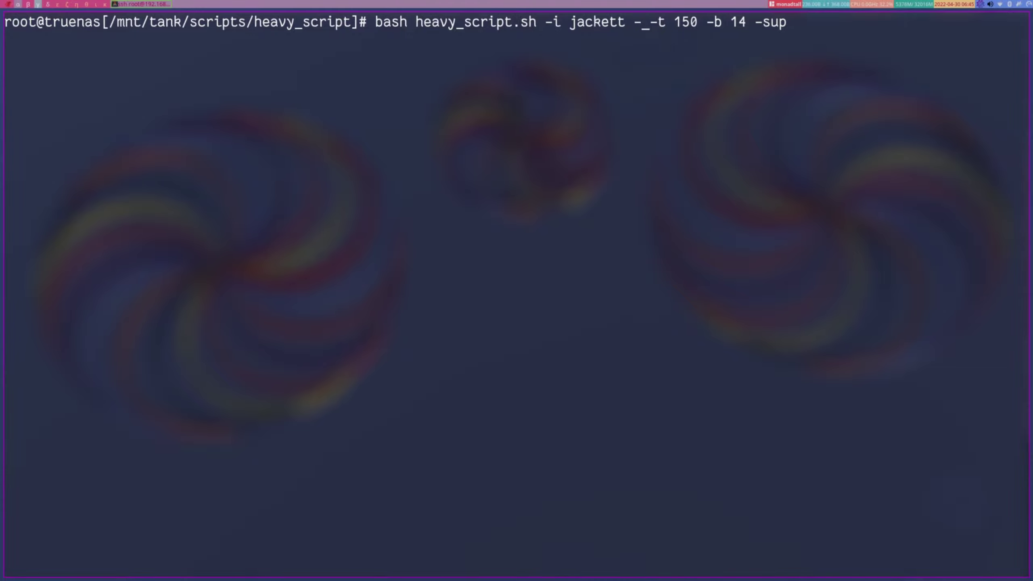
text(i)
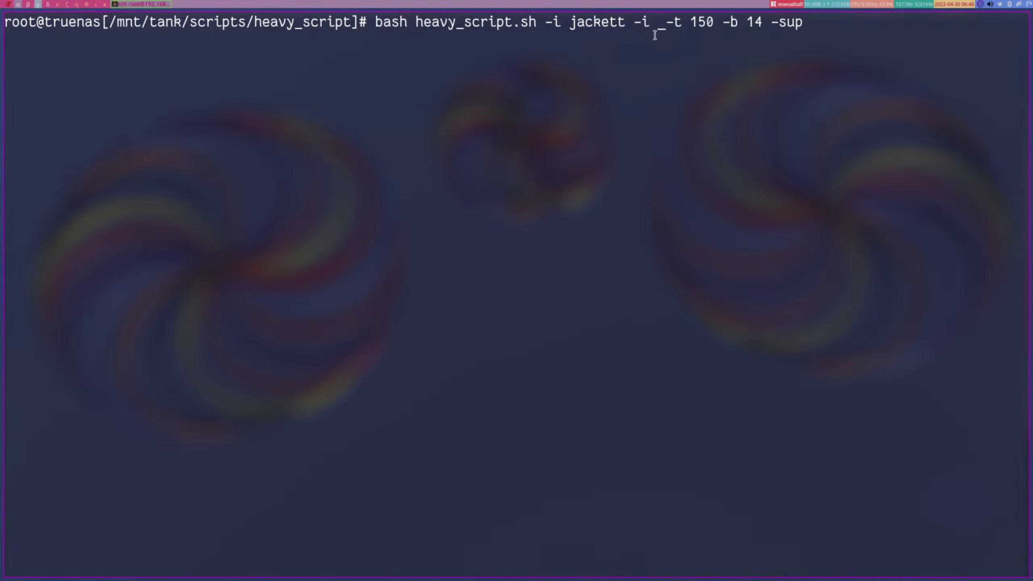
Step: Look up the name of the application to ignore on the TrueNAS Applications page, then return to the terminal
key(super+2)
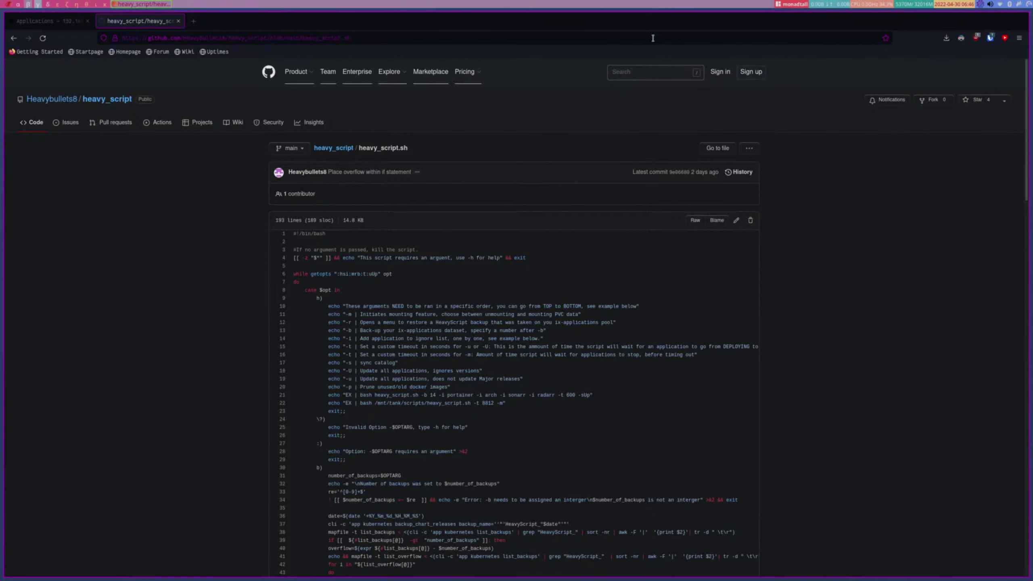
click(46, 20)
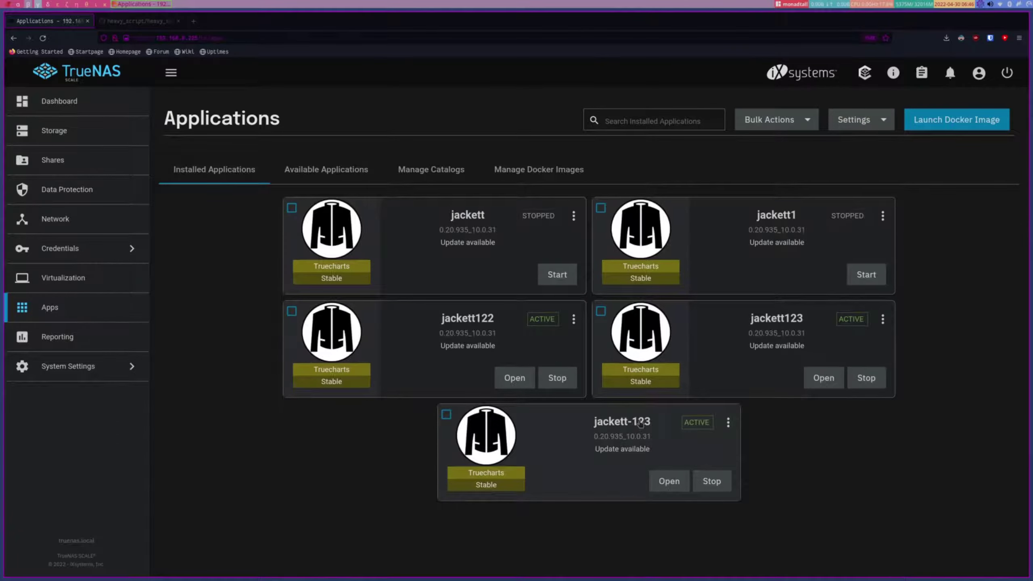
key(alt+Tab)
text(aaaaaaaaaaaaaaaaaaaaaj)
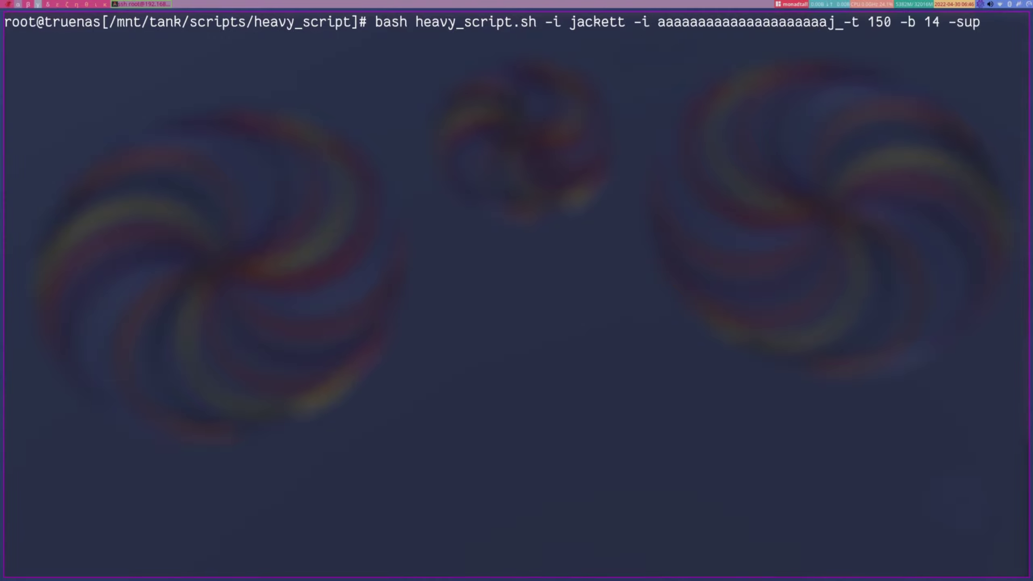
key(BackSpace)
key(BackSpace)
key(BackSpace)
key(BackSpace)
key(BackSpace)
key(BackSpace)
key(BackSpace)
key(BackSpace)
key(BackSpace)
key(BackSpace)
key(BackSpace)
key(BackSpace)
key(BackSpace)
key(BackSpace)
key(BackSpace)
key(BackSpace)
key(BackSpace)
key(BackSpace)
key(BackSpace)
key(BackSpace)
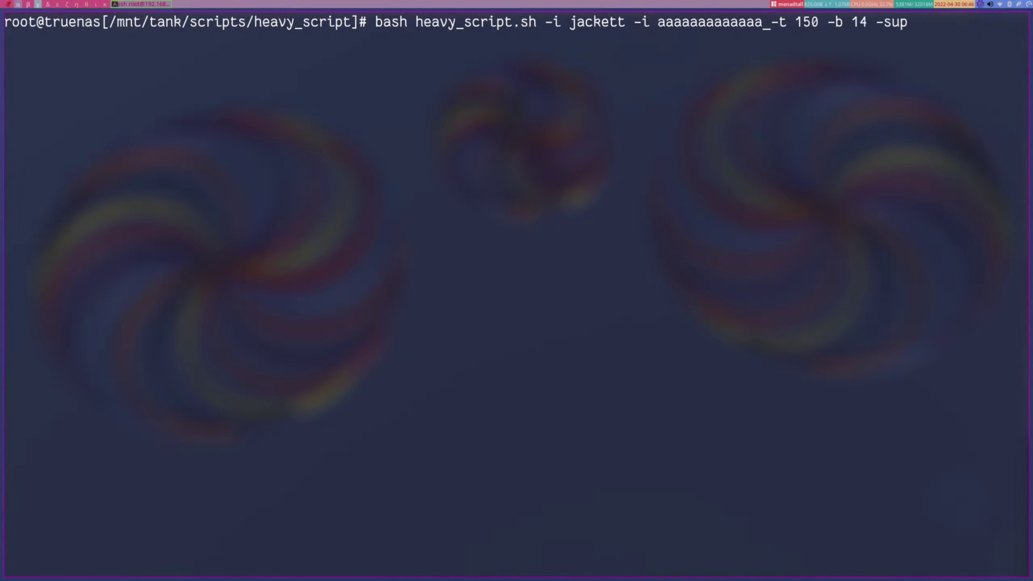
key(BackSpace)
key(BackSpace)
Step: Enter jackett-123 as the application name for the second -i option
text(jackett)
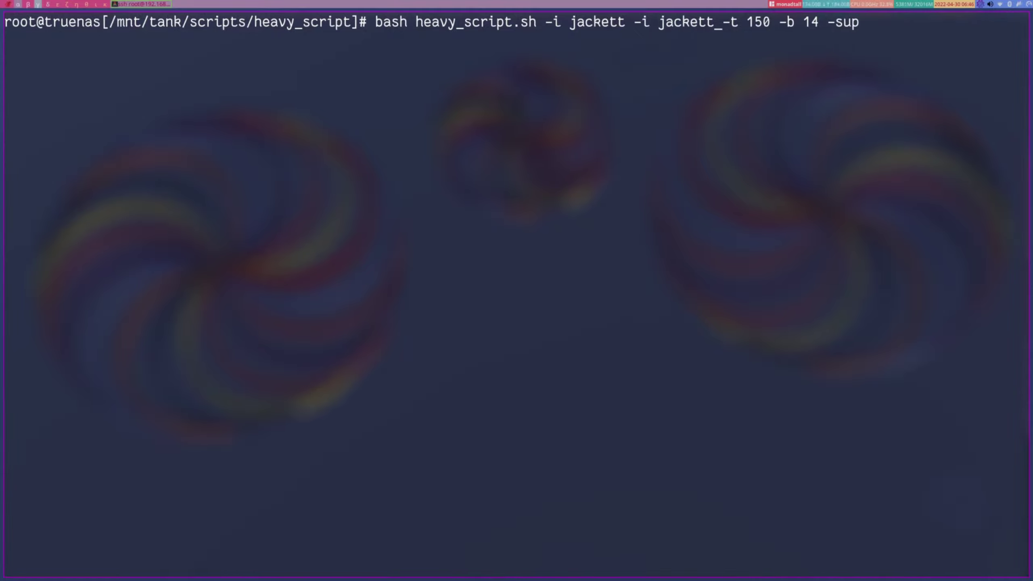
text(-123)
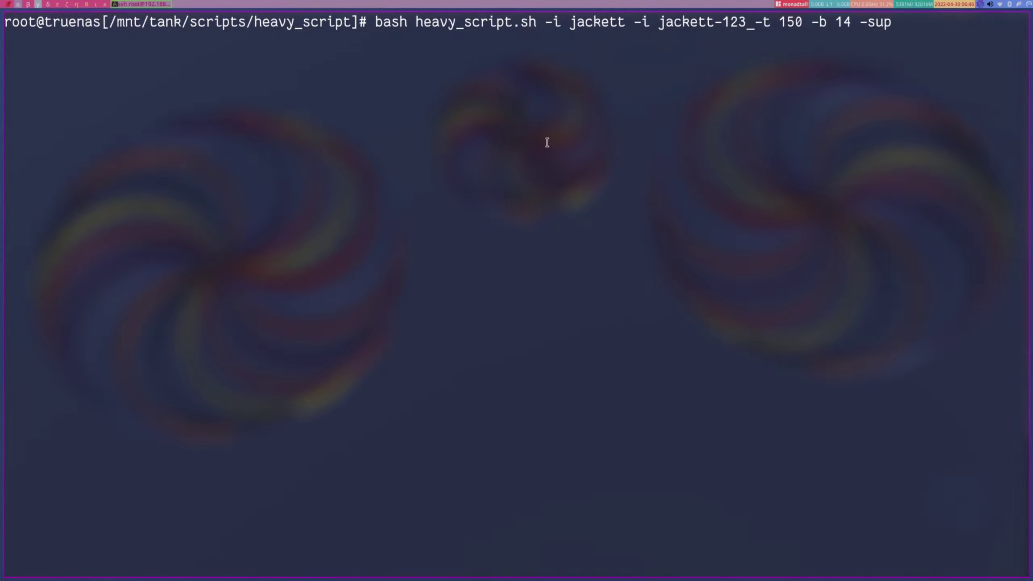
Step: Review the ignore, timeout, backup and -sup options in the completed command
drag(544, 22, 802, 18)
click(754, 22)
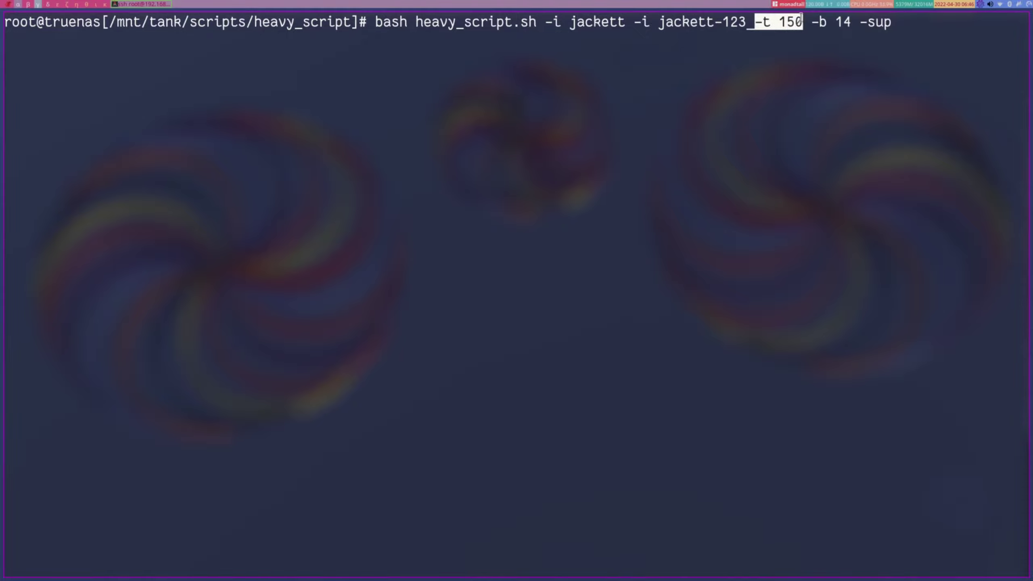
drag(811, 20, 851, 16)
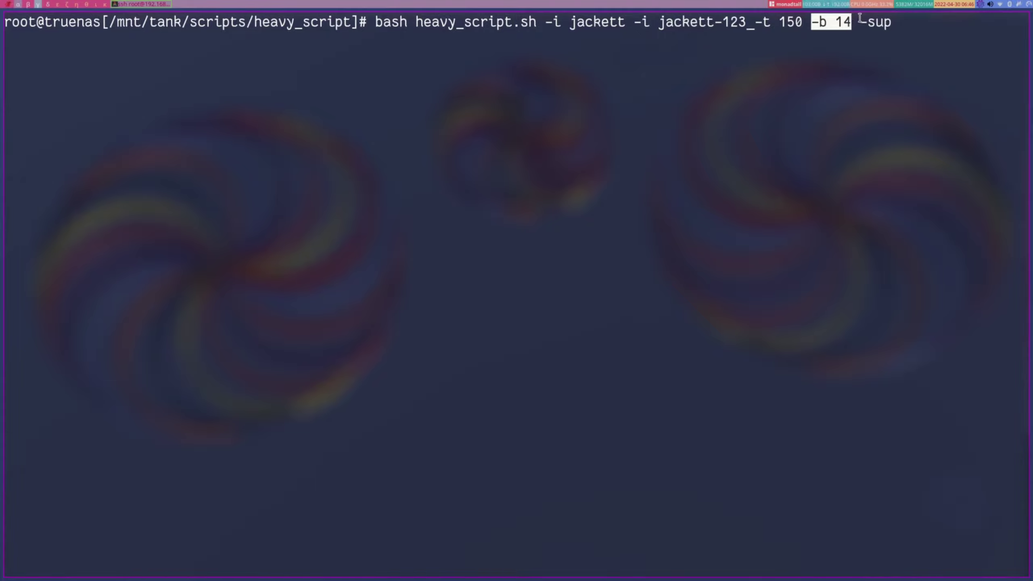
drag(861, 20, 893, 21)
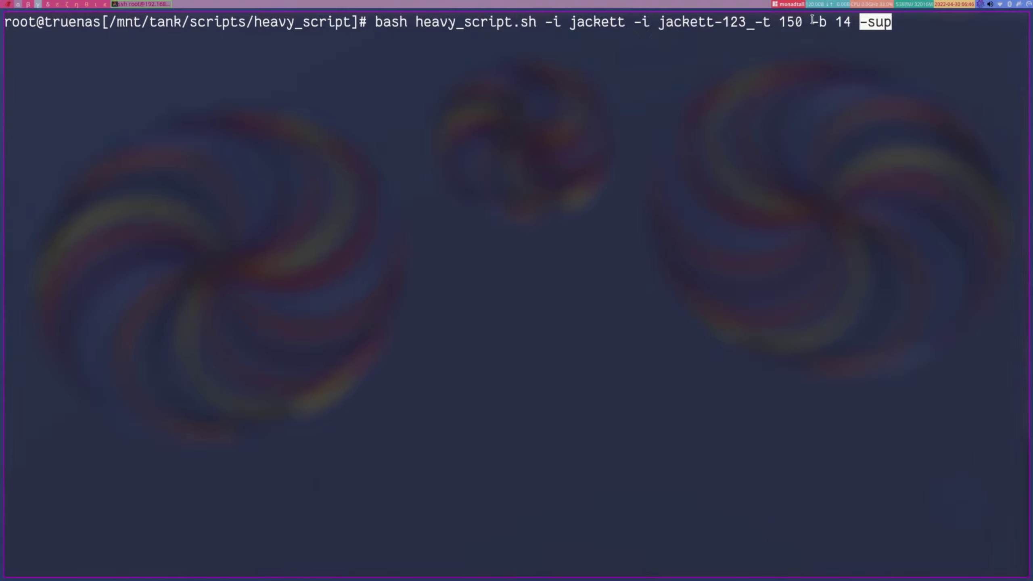
click(860, 23)
drag(857, 22, 899, 18)
key(Left)
key(Left)
key(Left)
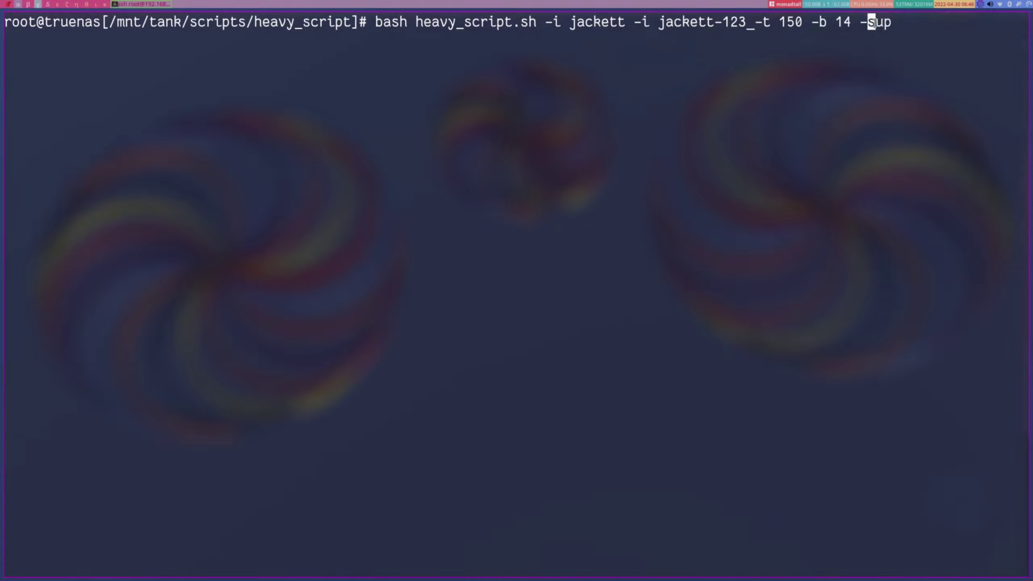
key(Right)
key(Right)
click(639, 20)
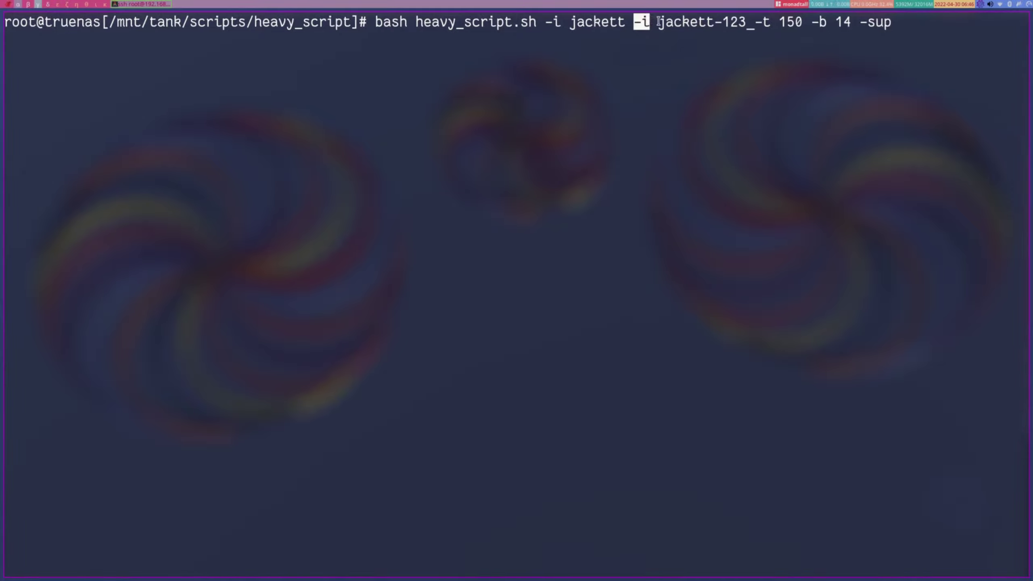
drag(569, 20, 650, 20)
Step: Run the command bash heavy_script.sh -i jackett -i jackett-123 -t 150 -b 14 -sup
click(902, 25)
key(Right)
key(Right)
key(Right)
key(Right)
key(Right)
key(Right)
key(Right)
key(Right)
key(Right)
key(Right)
key(Right)
key(Right)
key(Right)
key(Right)
key(Right)
key(Right)
key(Right)
key(Right)
key(Return)
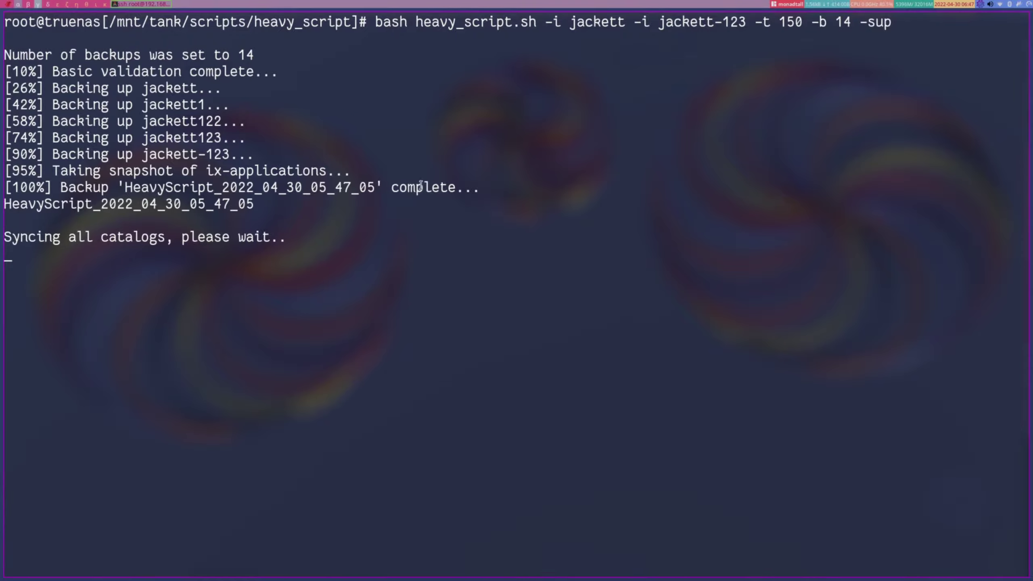
Step: Examine the backup section of the script output, including the name given to the new backup
drag(257, 205, 7, 202)
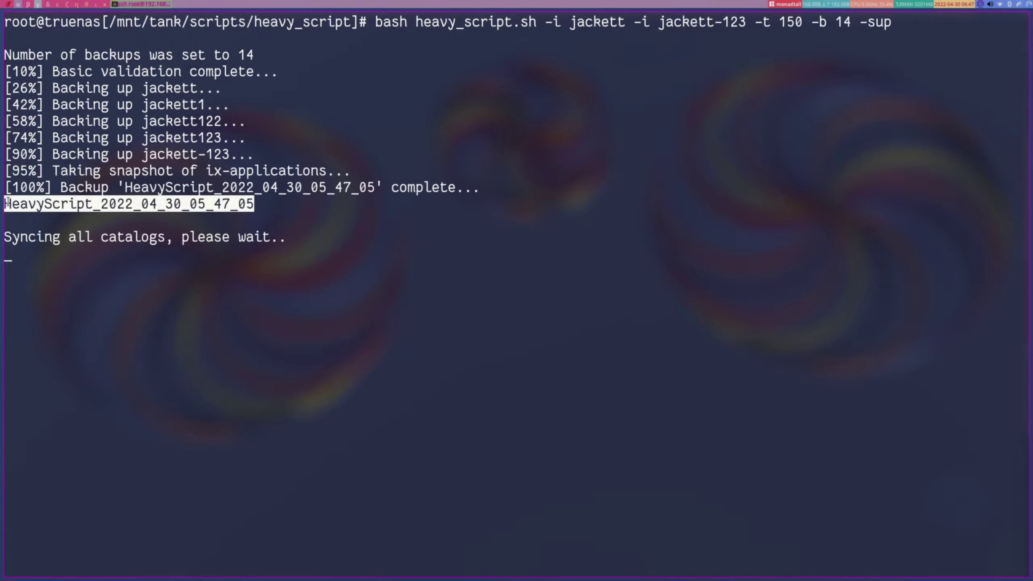
click(271, 200)
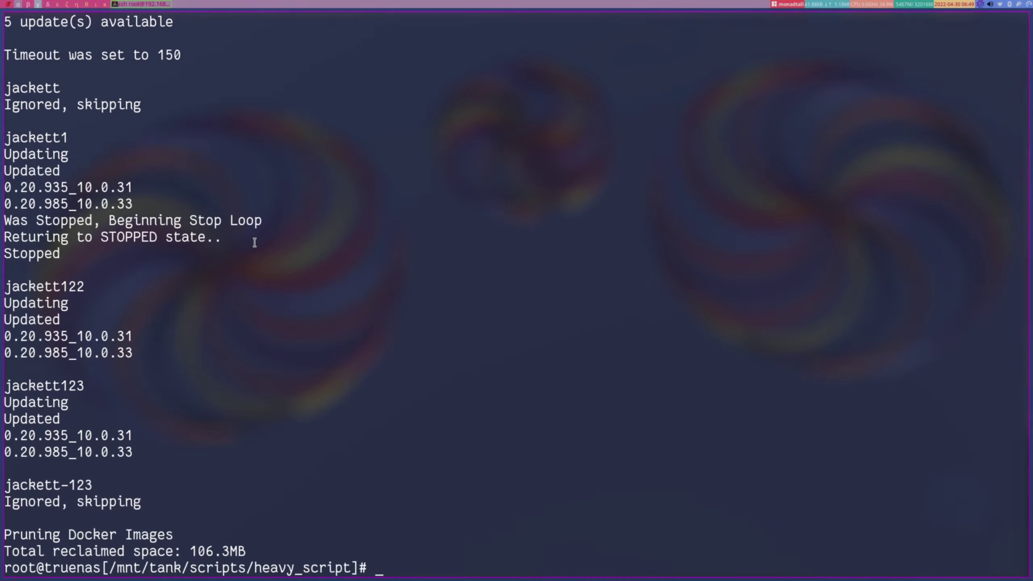
scroll(253, 243, up, 5)
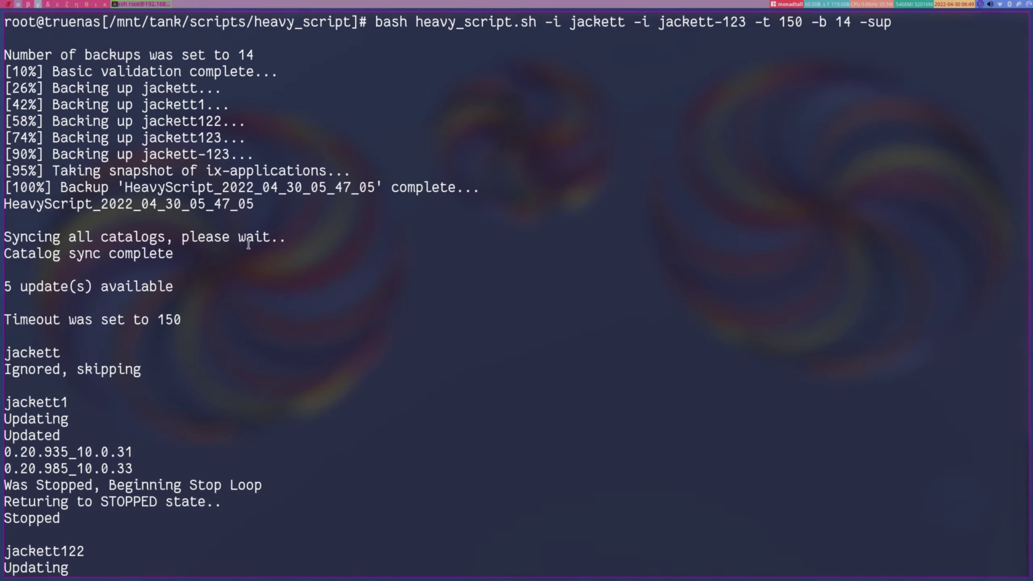
drag(4, 50, 436, 204)
click(290, 220)
drag(251, 203, 2, 203)
scroll(27, 157, down, 2)
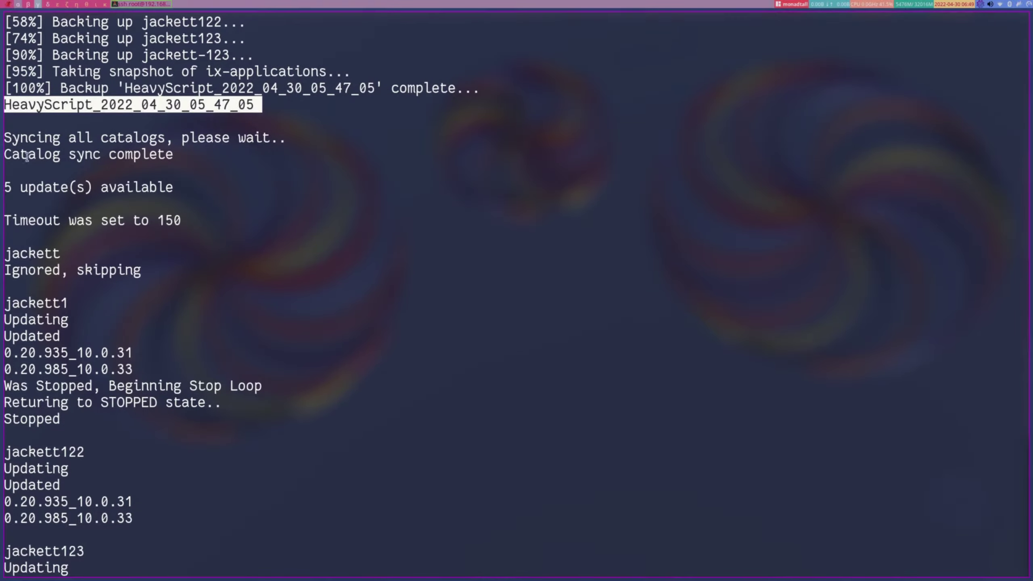
Step: Examine the catalog sync, available updates and timeout lines, comparing the timeout with the command's -t option
drag(4, 136, 295, 156)
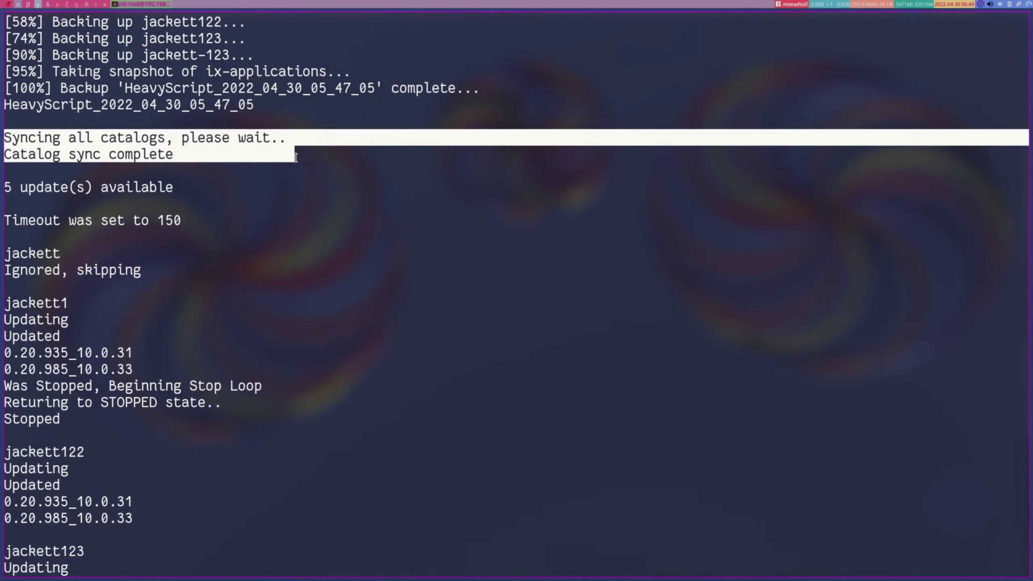
scroll(214, 180, down, 2)
drag(4, 85, 173, 83)
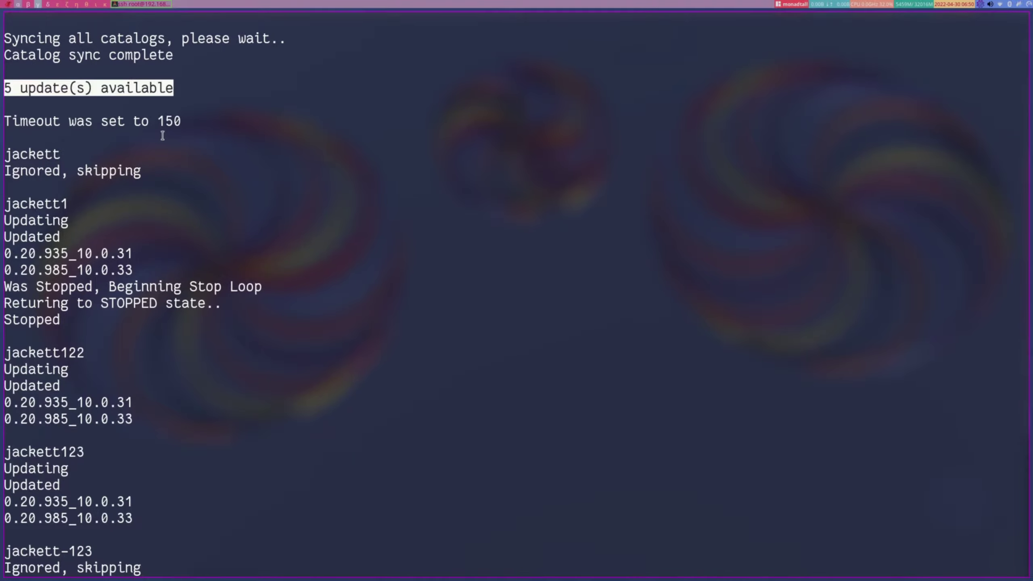
scroll(162, 135, down, 1)
drag(4, 71, 173, 72)
scroll(219, 161, up, 5)
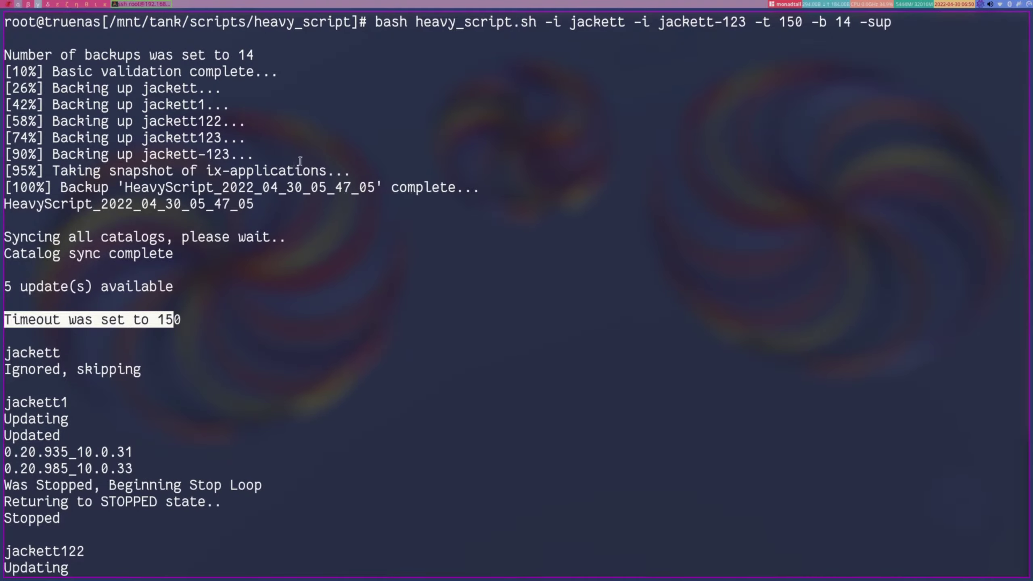
drag(754, 21, 809, 22)
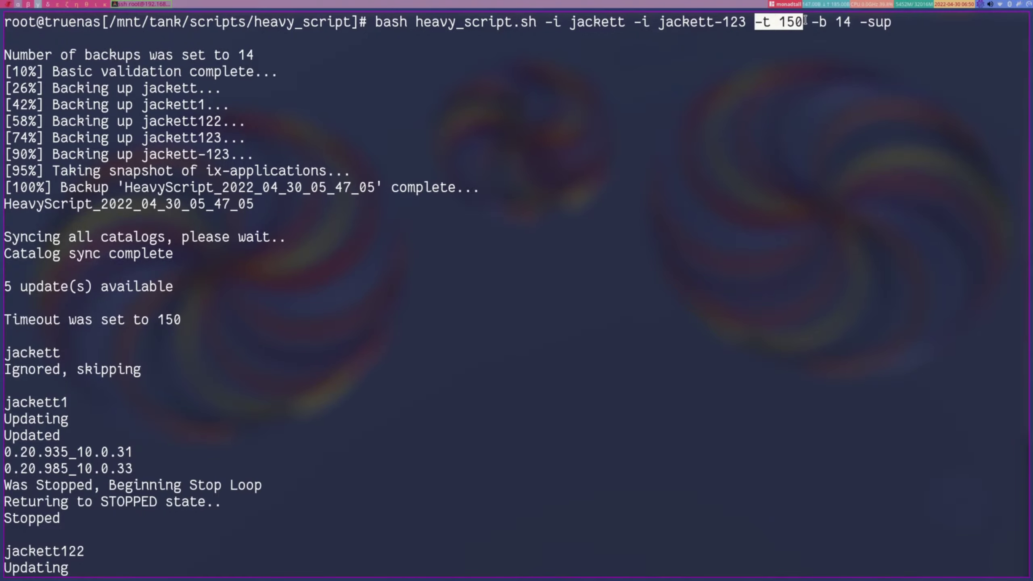
Step: Review the per-application update results in the script output for jackett, jackett1 and jackett122
scroll(40, 162, down, 4)
drag(4, 154, 65, 153)
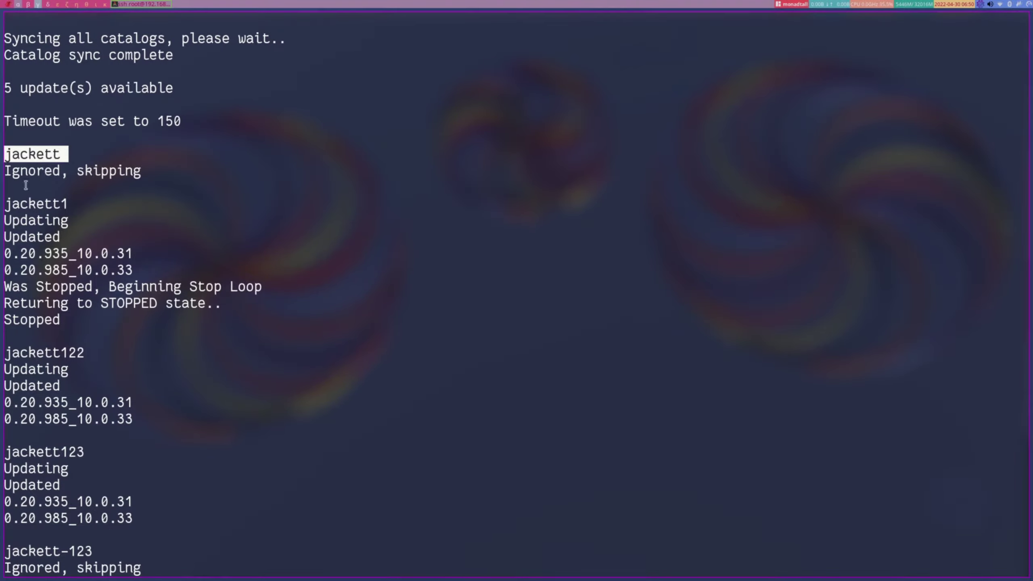
drag(5, 203, 68, 203)
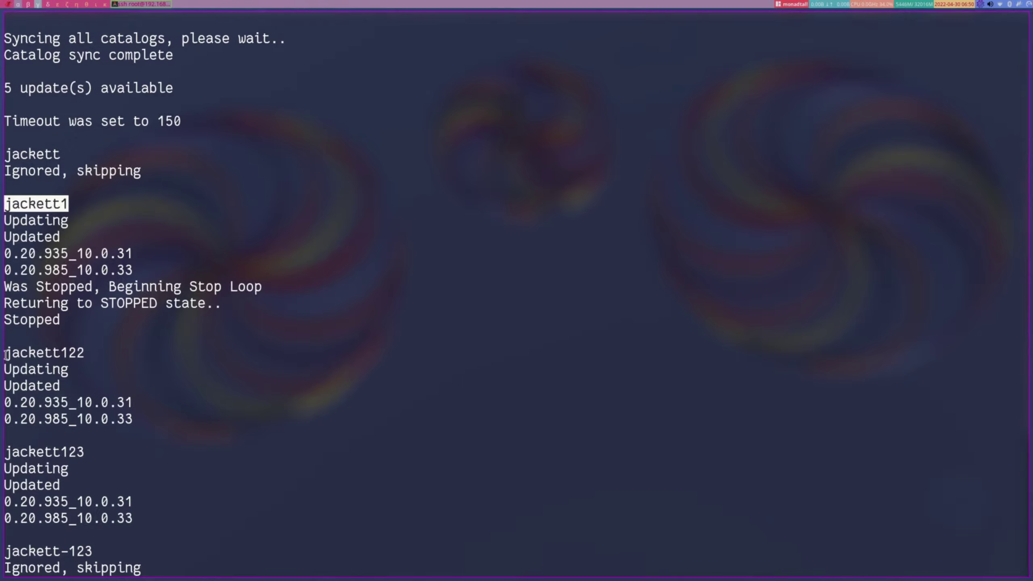
drag(5, 352, 102, 363)
click(51, 165)
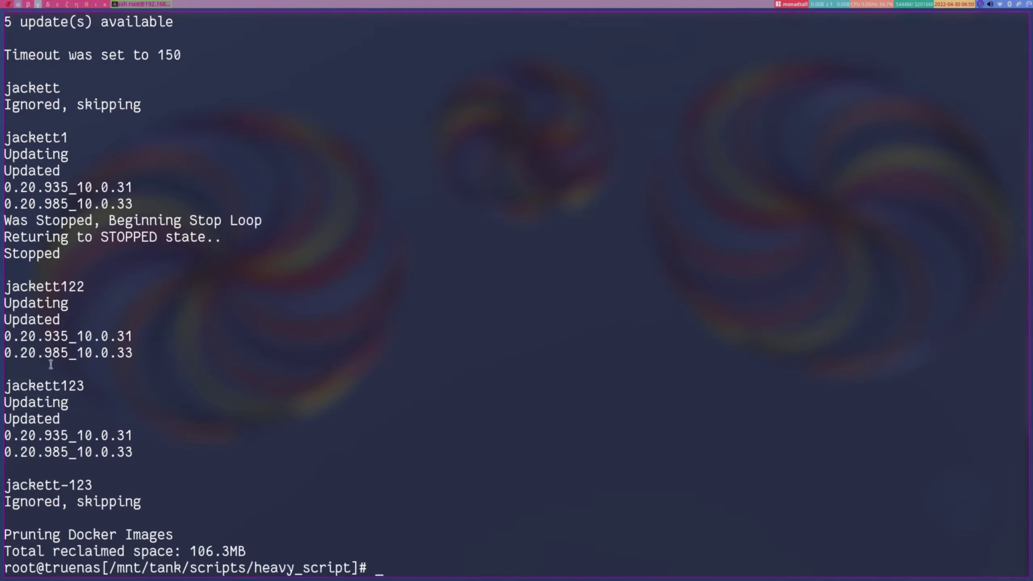
Step: Compare the jackett entry in the output with the command's -i jackett option, and look at the jackett1 entry
scroll(48, 491, up, 1)
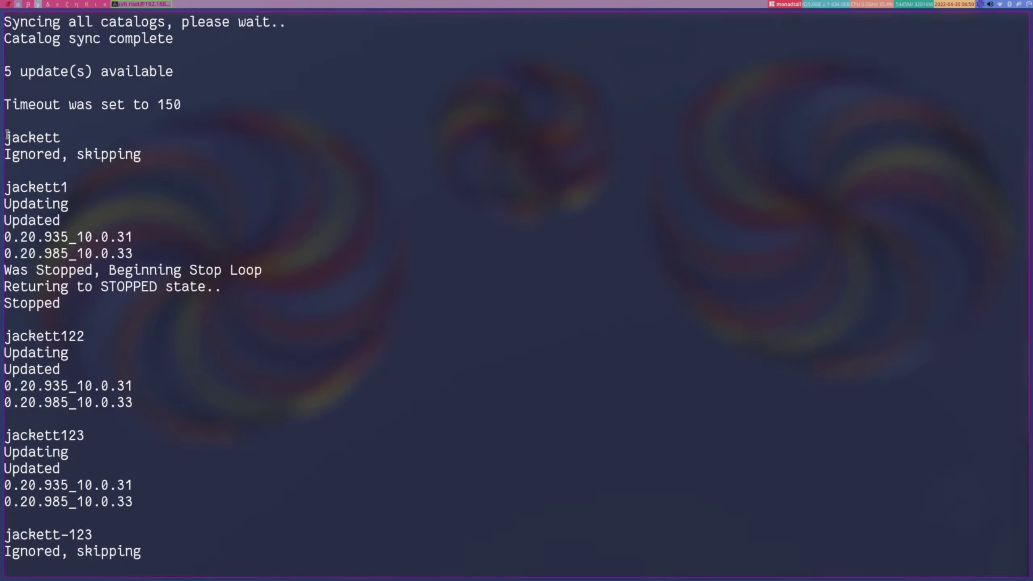
drag(6, 137, 135, 154)
scroll(138, 185, up, 4)
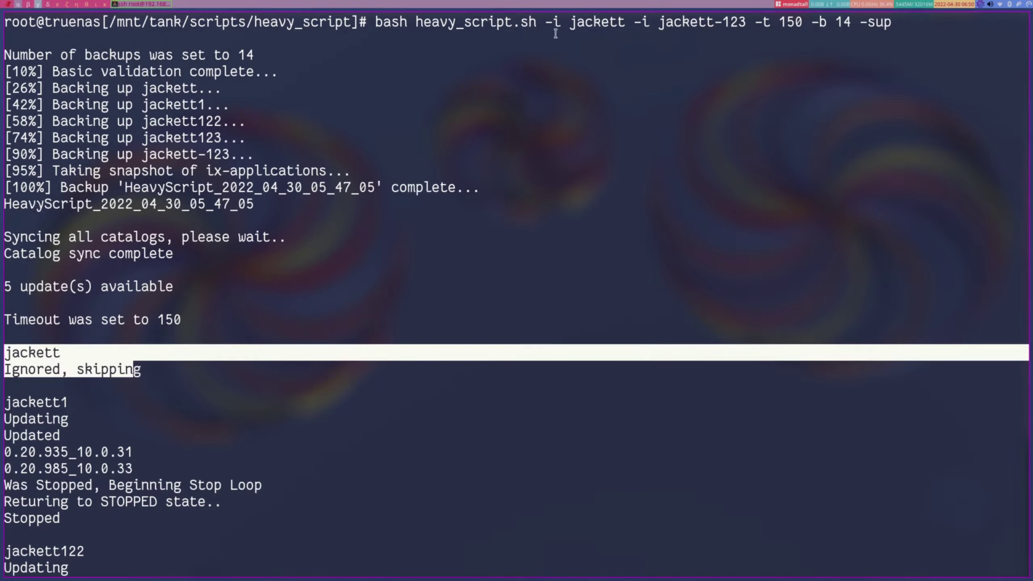
drag(550, 22, 635, 22)
scroll(340, 163, down, 4)
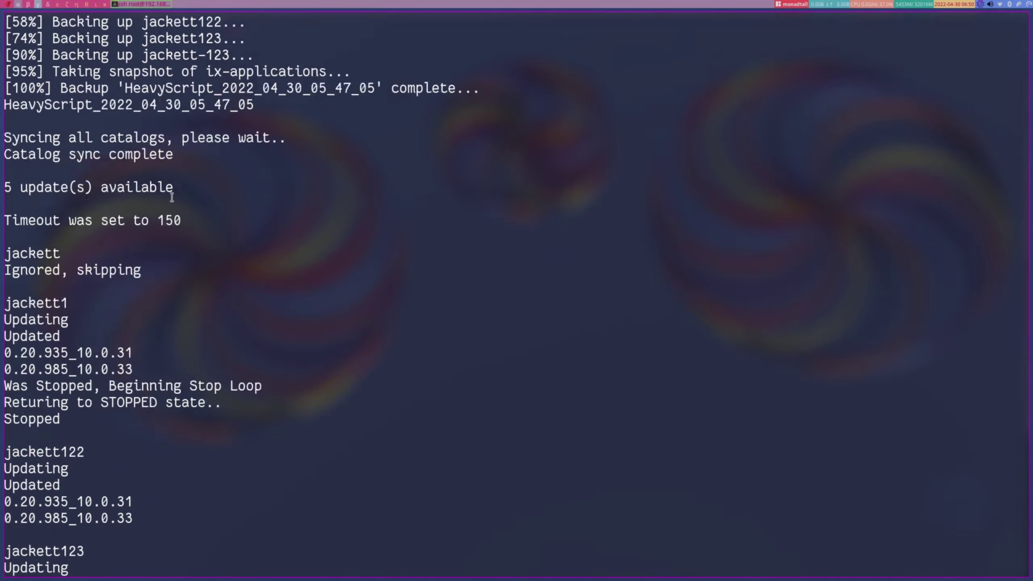
drag(4, 171, 141, 171)
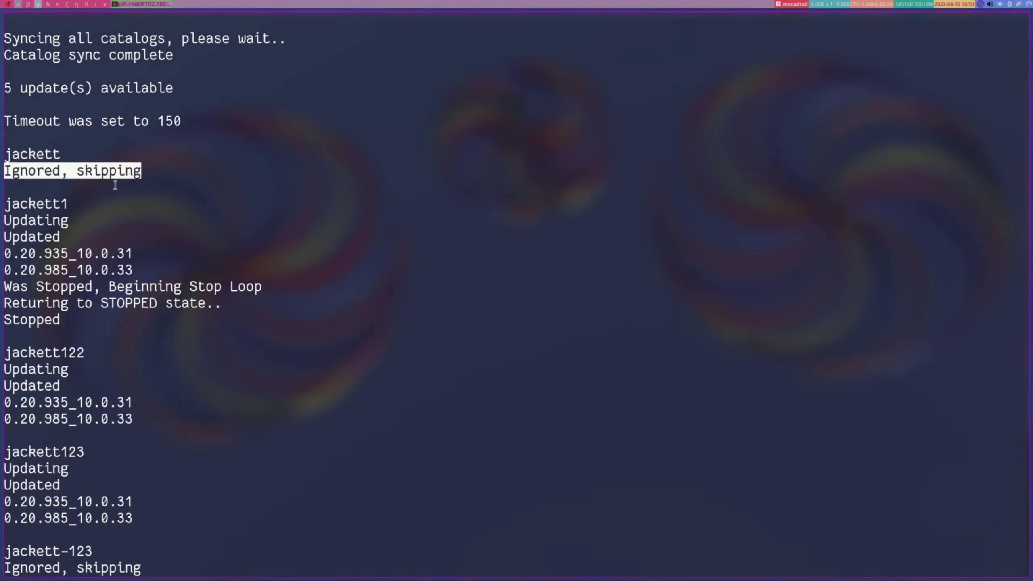
mouse_move(7, 205)
mouse_down()
mouse_move(41, 205)
mouse_move(4, 220)
mouse_up()
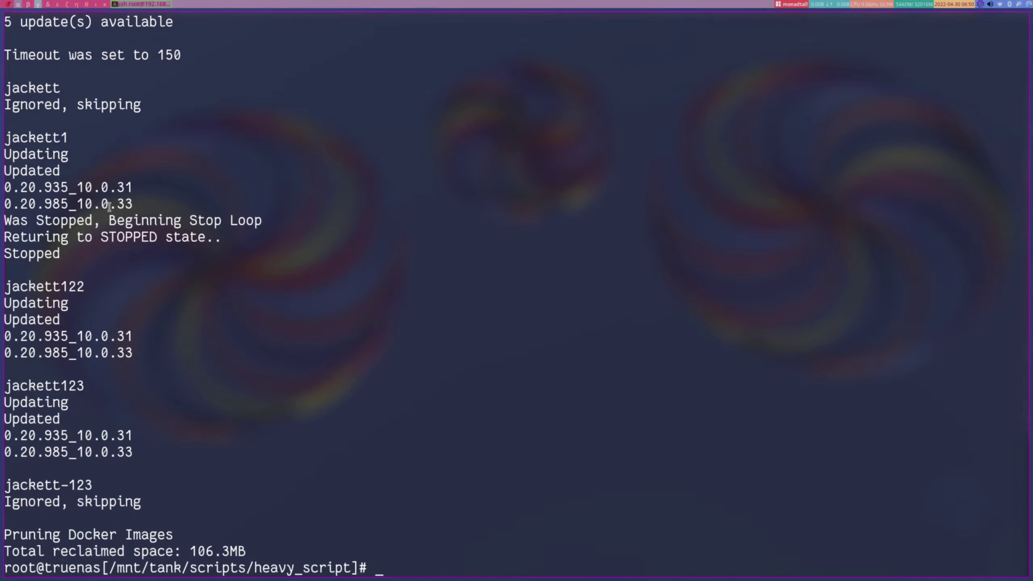
Step: Switch to the TrueNAS web interface in the browser and refresh the list of installed applications
key(super+j)
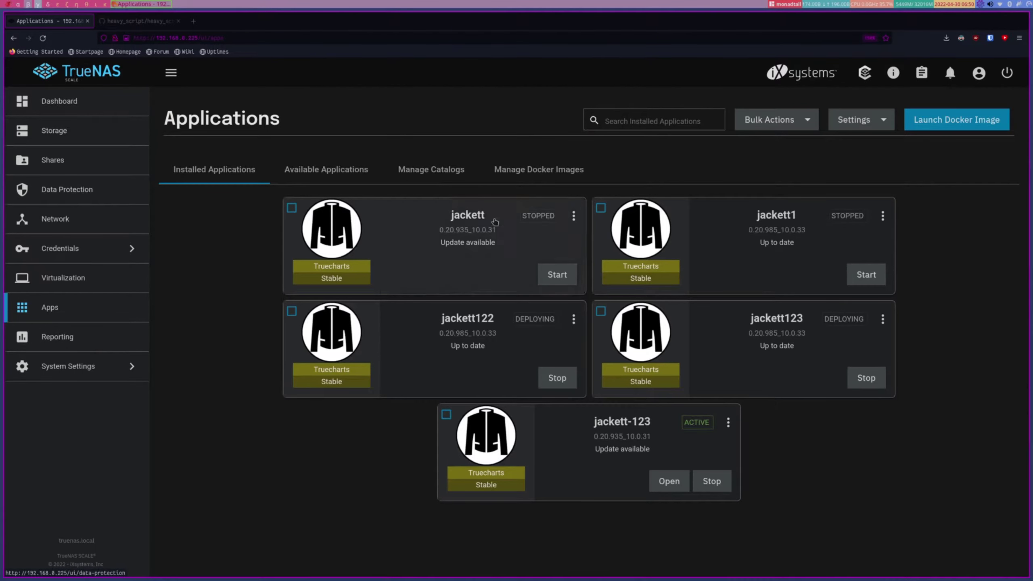
click(343, 175)
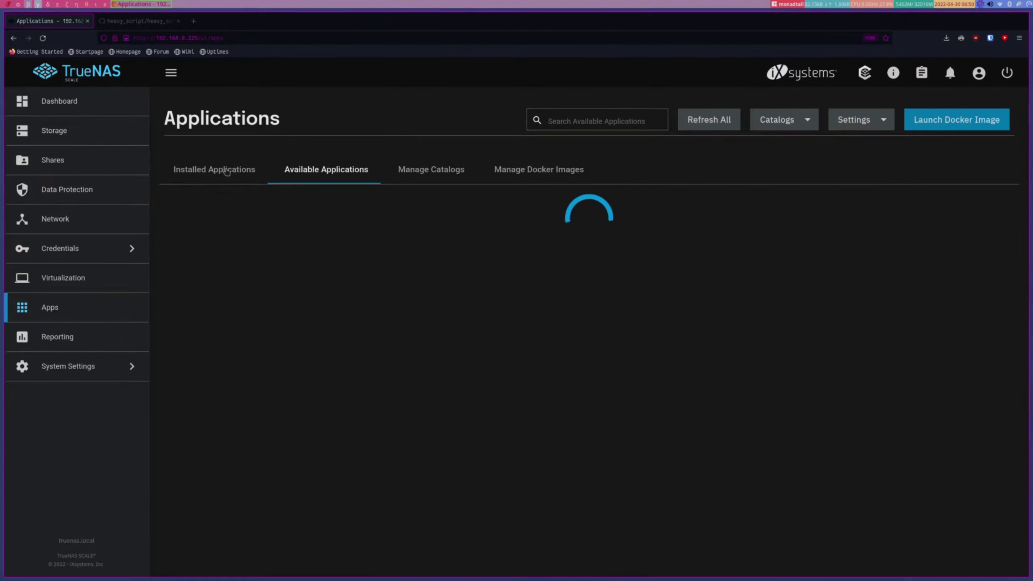
click(227, 172)
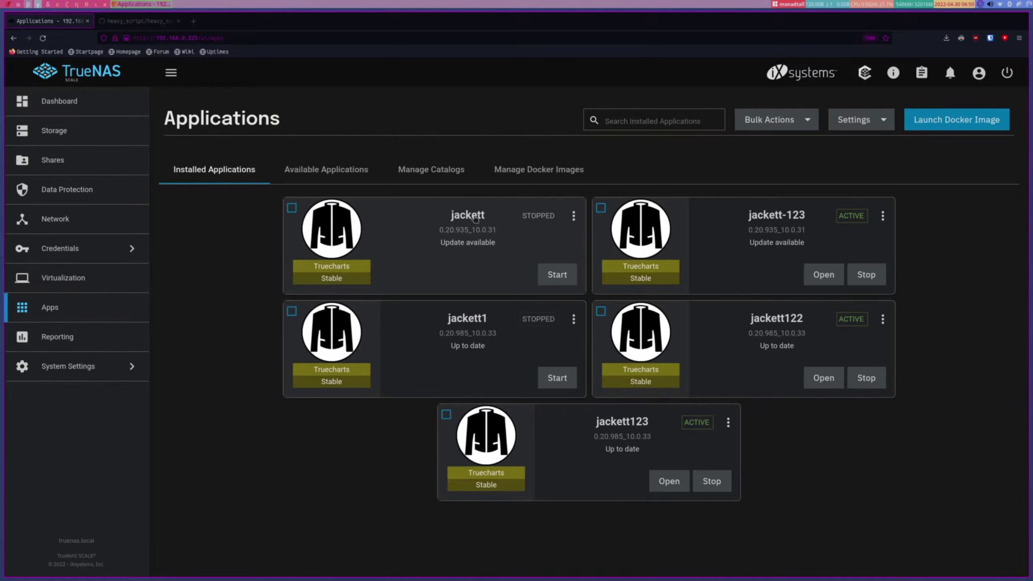
Step: Return to the terminal and examine the jackett result plus jackett1's version change and stop-loop lines
key(alt+Tab)
drag(5, 88, 77, 104)
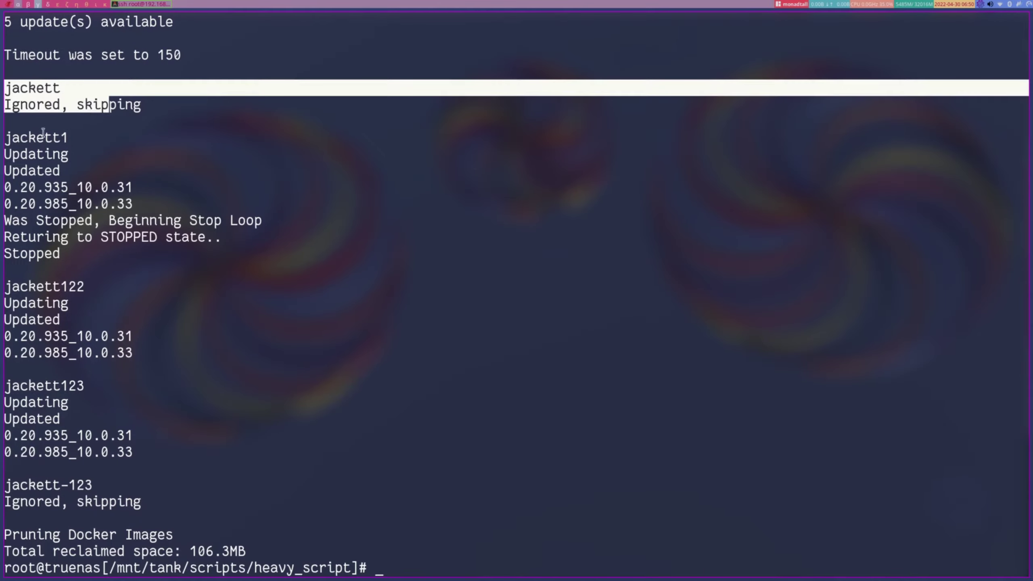
click(6, 139)
drag(6, 139, 133, 205)
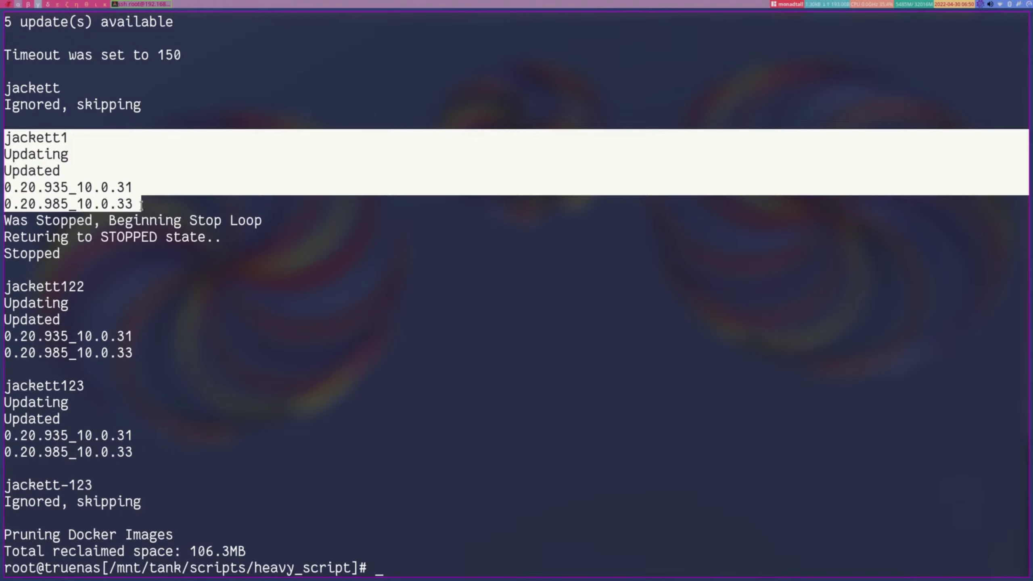
click(5, 220)
drag(5, 221, 267, 251)
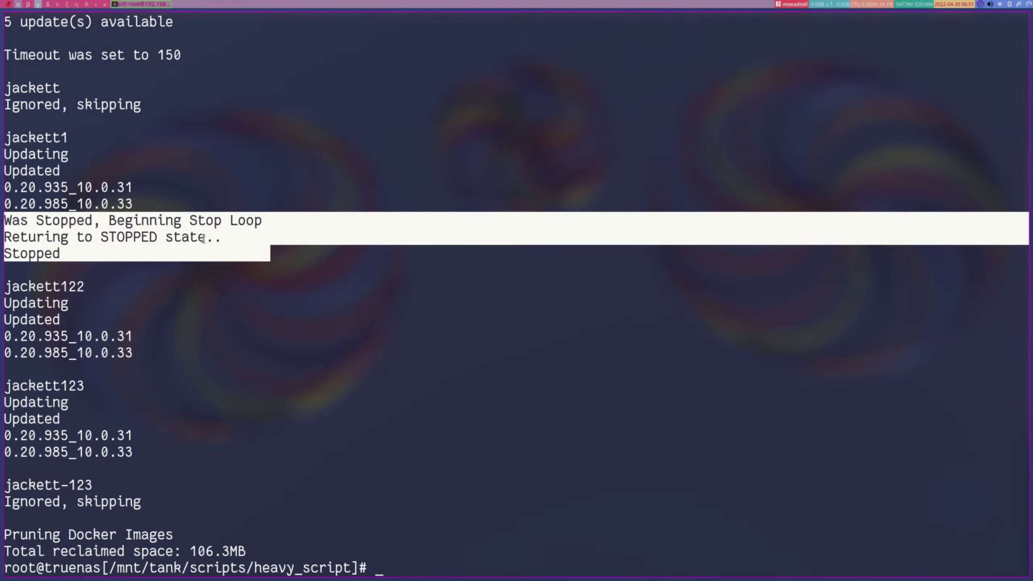
Step: Check the application statuses in the TrueNAS web interface against the full jackett1 block in the terminal output
key(super+2)
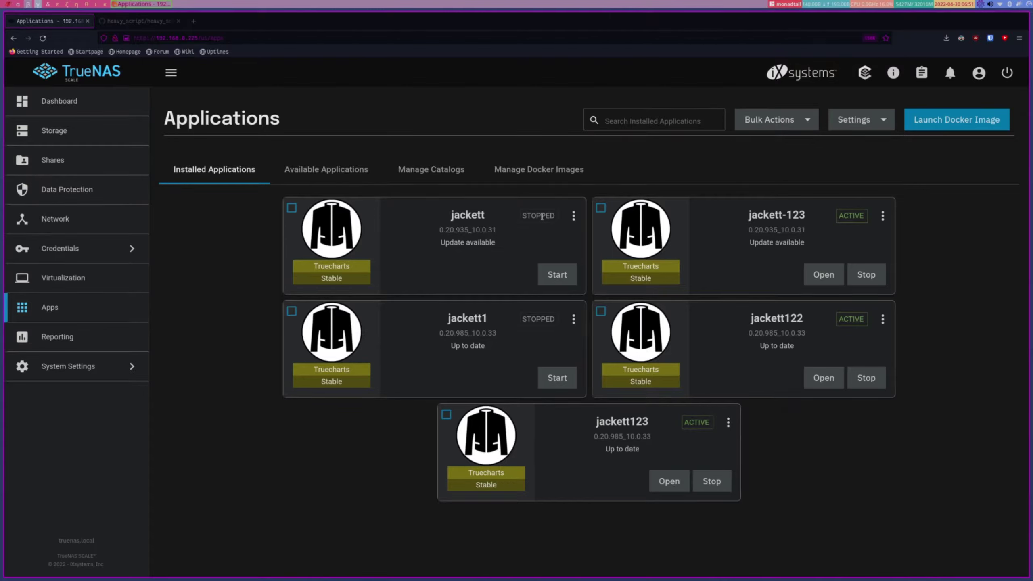
key(alt+Tab)
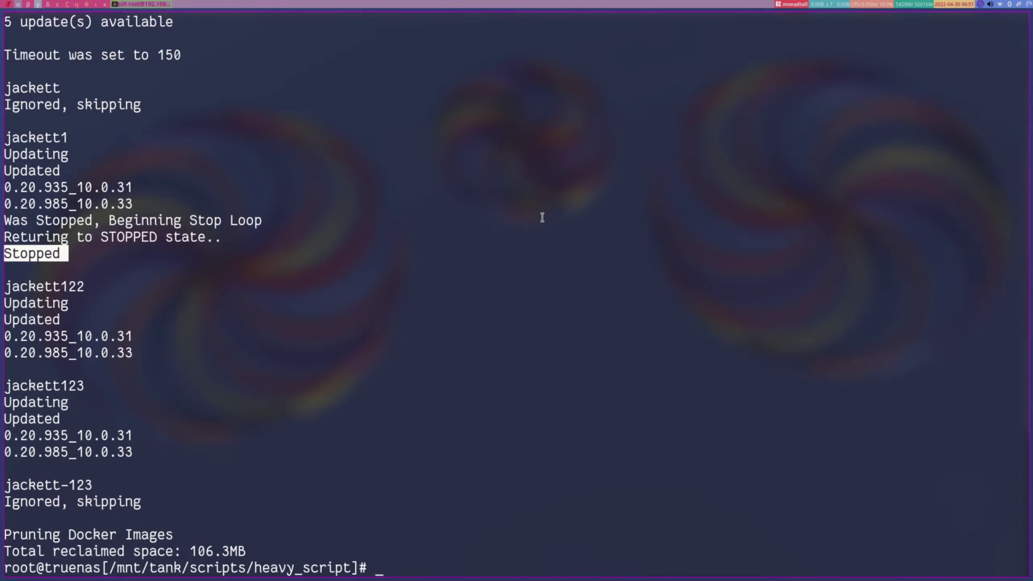
drag(82, 254, 7, 137)
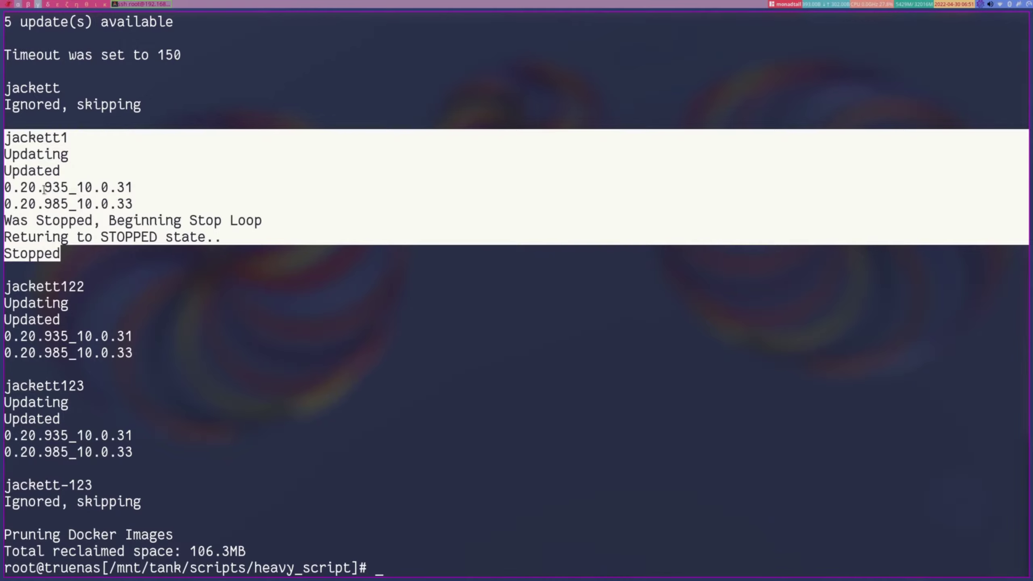
click(25, 162)
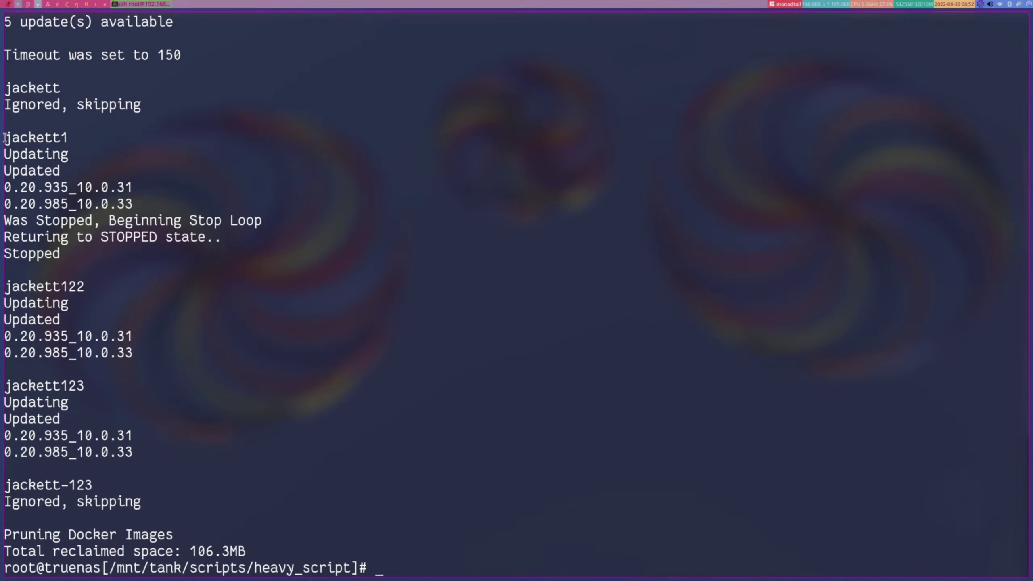
drag(4, 138, 9, 268)
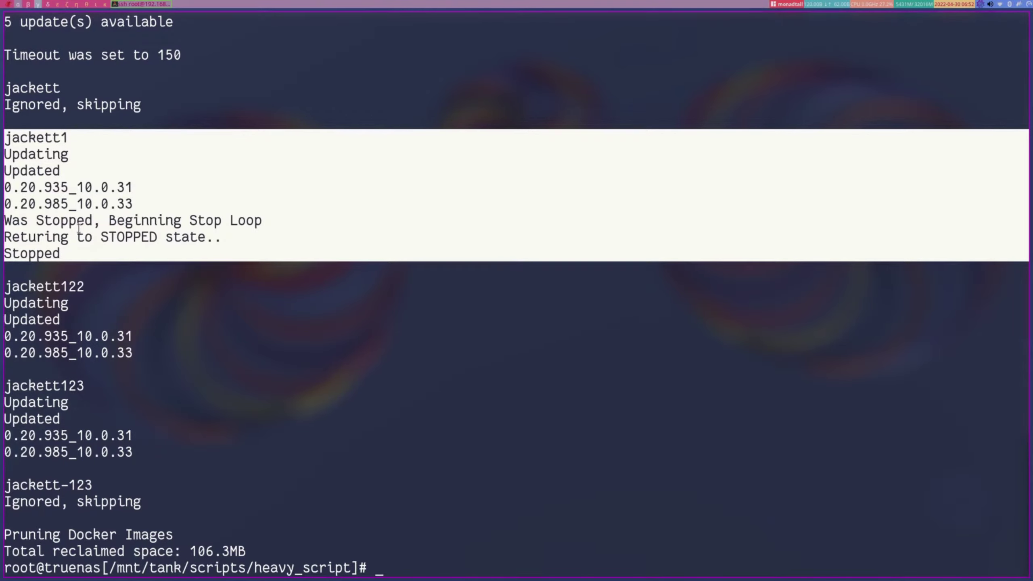
Step: Compare the ignored jackett and jackett-123 entries in the terminal with their status and available versions in TrueNAS
key(super+2)
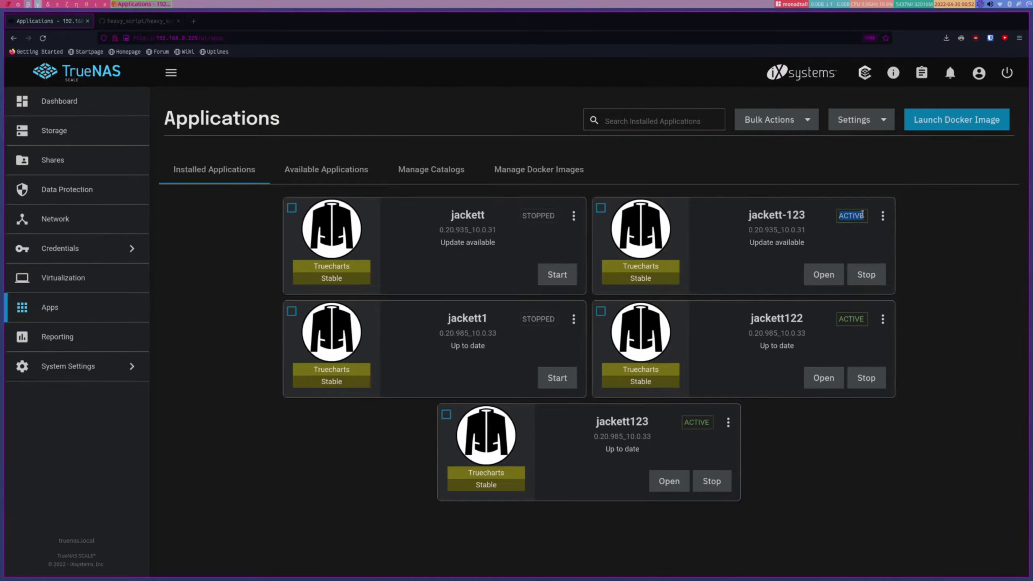
click(863, 183)
key(alt+Tab)
drag(149, 105, 4, 88)
drag(148, 503, 4, 484)
key(alt+Tab)
mouse_move(455, 247)
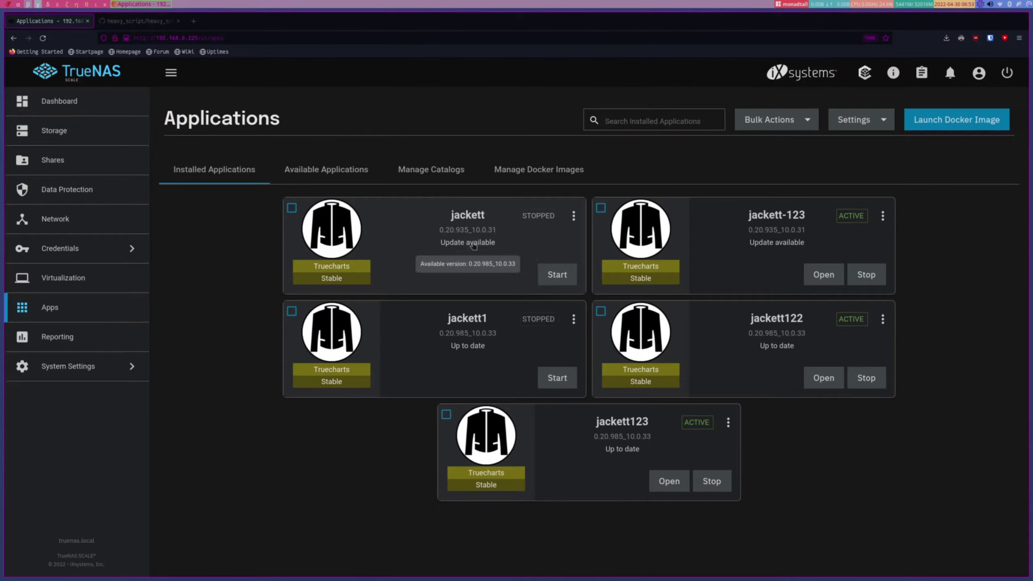
mouse_move(784, 246)
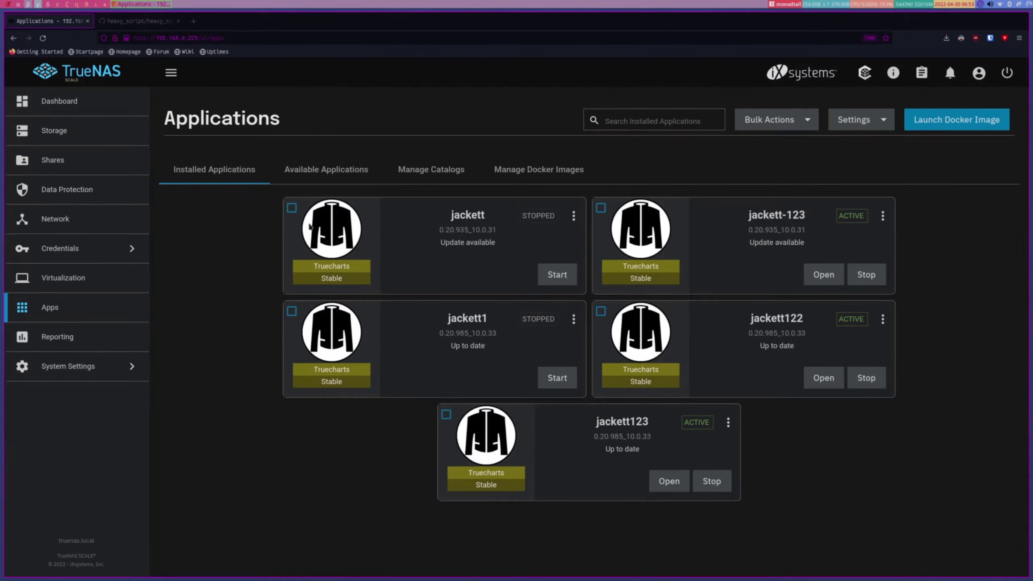
Step: Return to the terminal and examine the Docker image pruning lines and the reclaimed space
key(alt+Tab)
click(29, 529)
drag(6, 531, 261, 551)
click(262, 551)
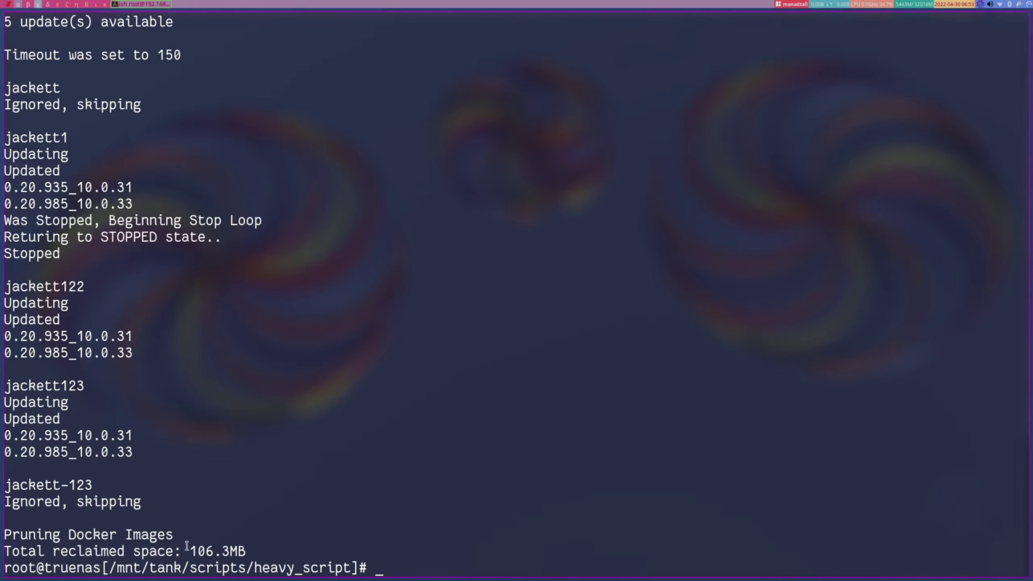
drag(190, 551, 265, 552)
click(262, 553)
Step: Recall the previous heavy_script.sh command and set its backup count to 12
key(Up)
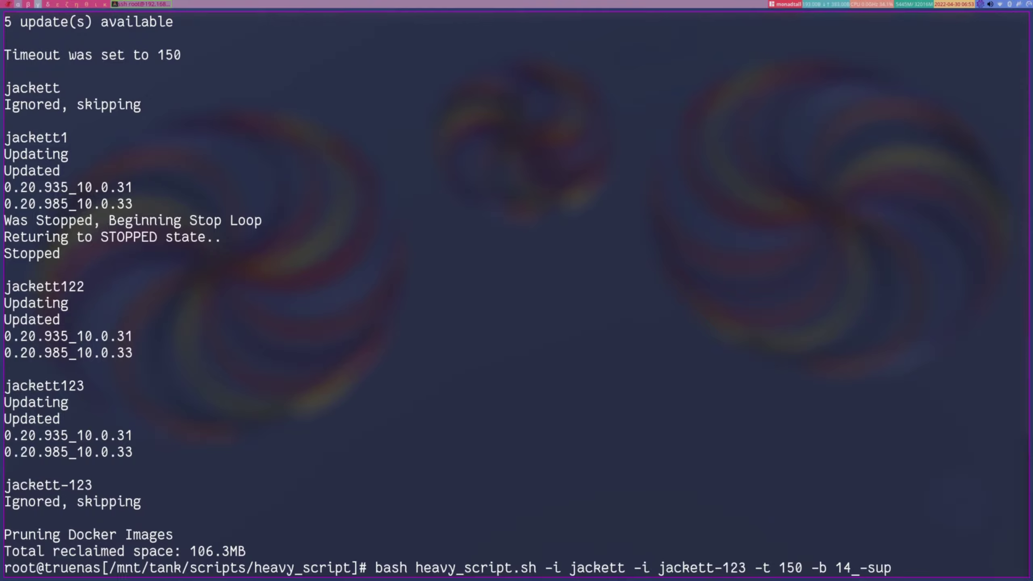
key(BackSpace)
text(2)
key(Left)
key(Left)
key(Right)
Step: Remove -i jackett, -i jackett-123 and the -t flag from the command and run bash heavy_script.sh 150 -b 12 -sup
key(BackSpace)
key(BackSpace)
key(BackSpace)
key(BackSpace)
key(BackSpace)
key(BackSpace)
key(BackSpace)
key(BackSpace)
key(BackSpace)
key(BackSpace)
key(BackSpace)
key(BackSpace)
key(BackSpace)
key(BackSpace)
key(BackSpace)
key(BackSpace)
key(BackSpace)
key(BackSpace)
key(BackSpace)
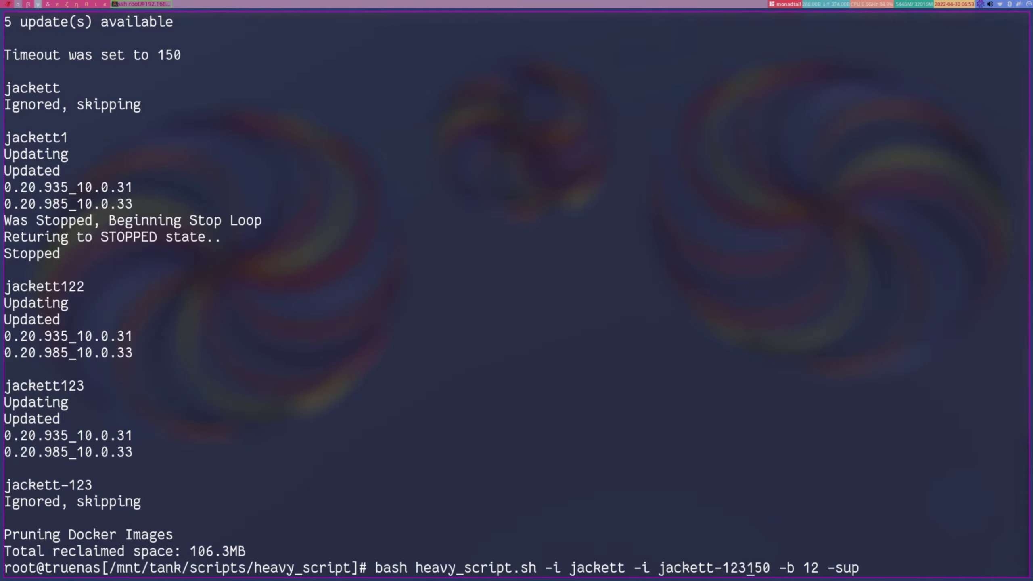
key(BackSpace)
key(BackSpace)
key(BackSpace)
key(BackSpace)
key(BackSpace)
key(BackSpace)
key(BackSpace)
key(BackSpace)
key(BackSpace)
key(BackSpace)
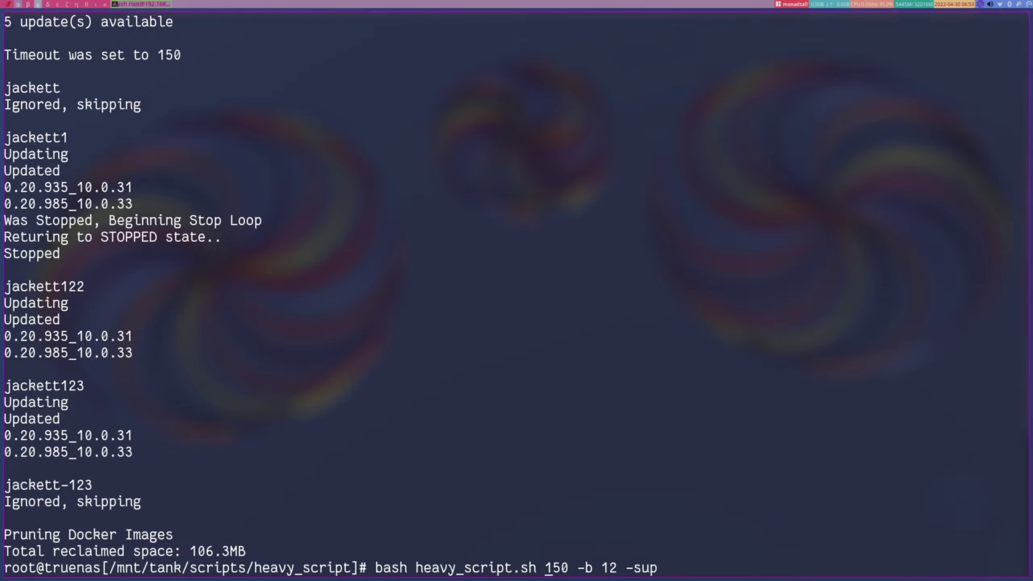
key(Return)
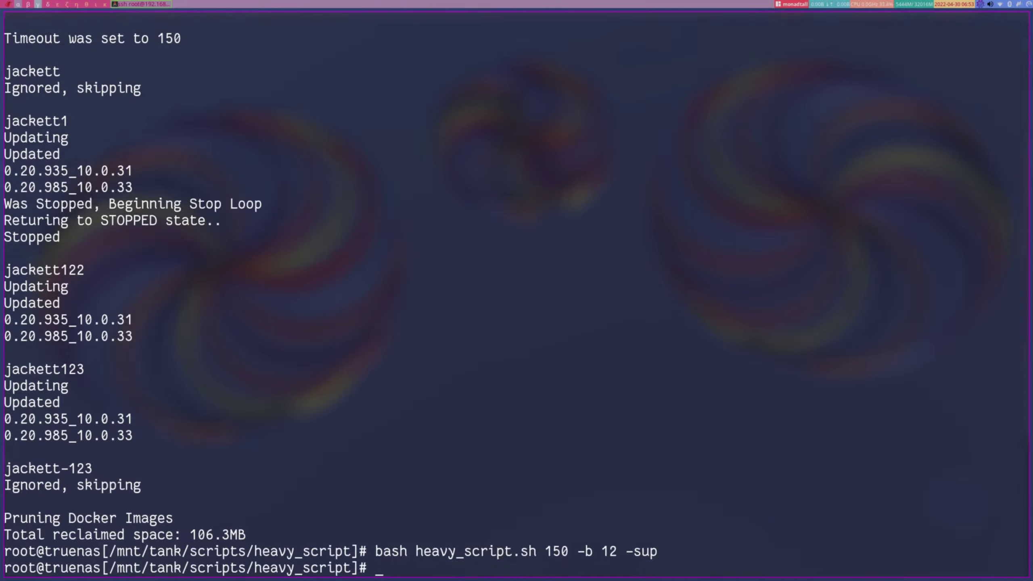
Step: Correct the recalled command to bash heavy_script.sh -t 150 -b 12 -up and run it
key(Up)
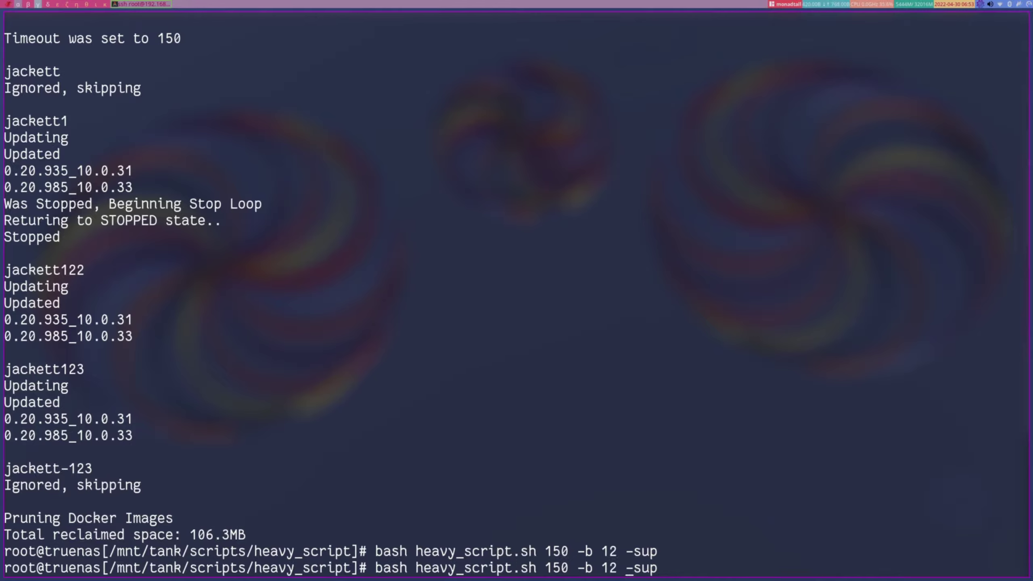
key(Left)
key(Left)
key(Left)
key(Left)
text(-t)
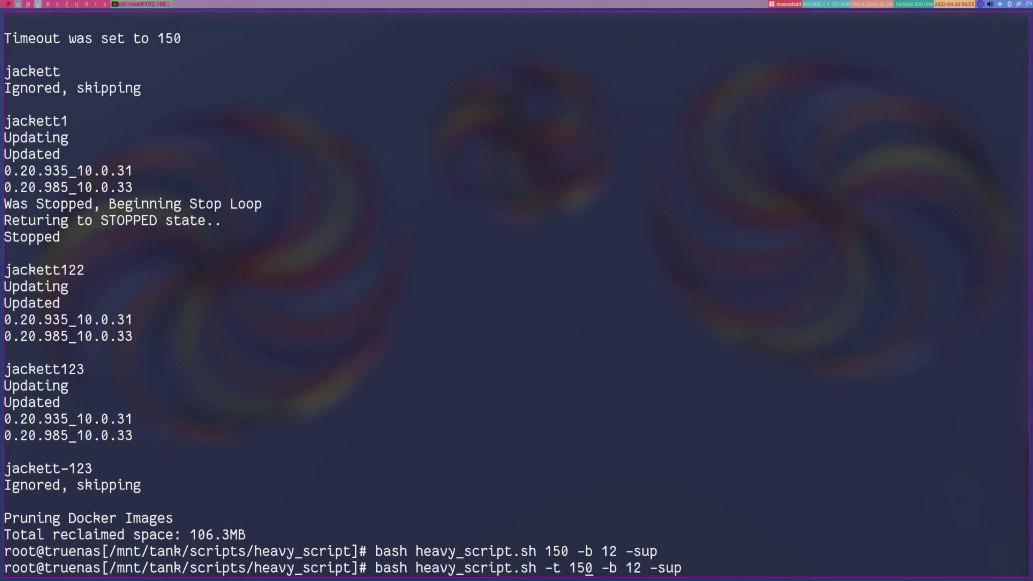
key(Right)
key(Right)
key(Right)
key(Delete)
key(Right)
key(Return)
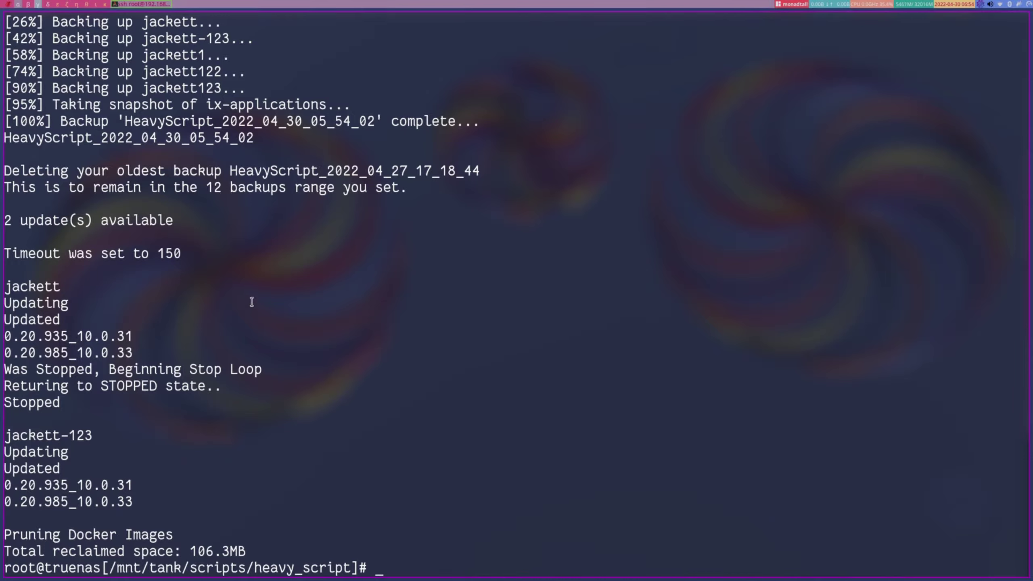
Step: Examine the terminal output about deleting the oldest backup and keeping the 12-backup limit
scroll(245, 286, up, 2)
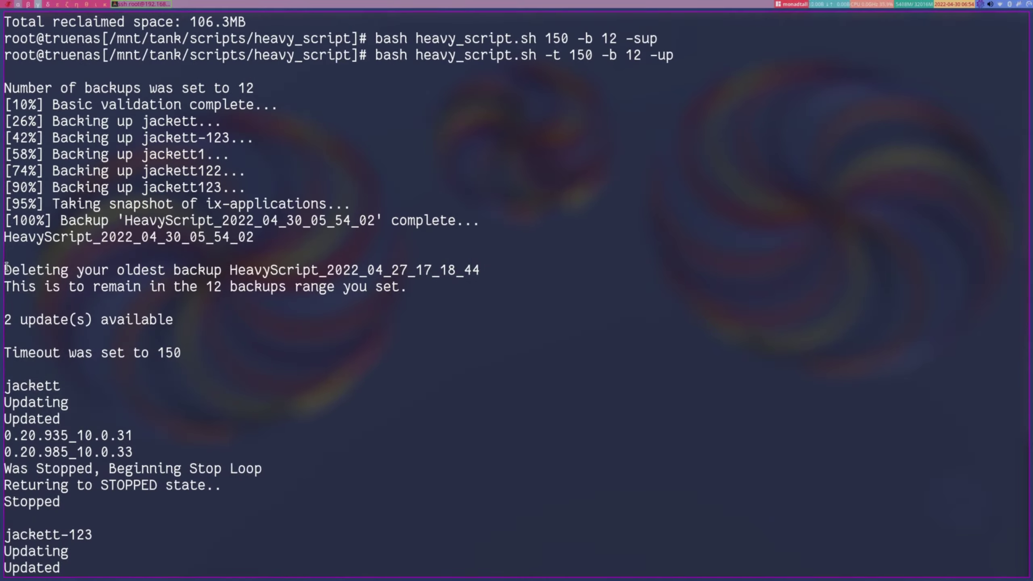
drag(4, 269, 325, 270)
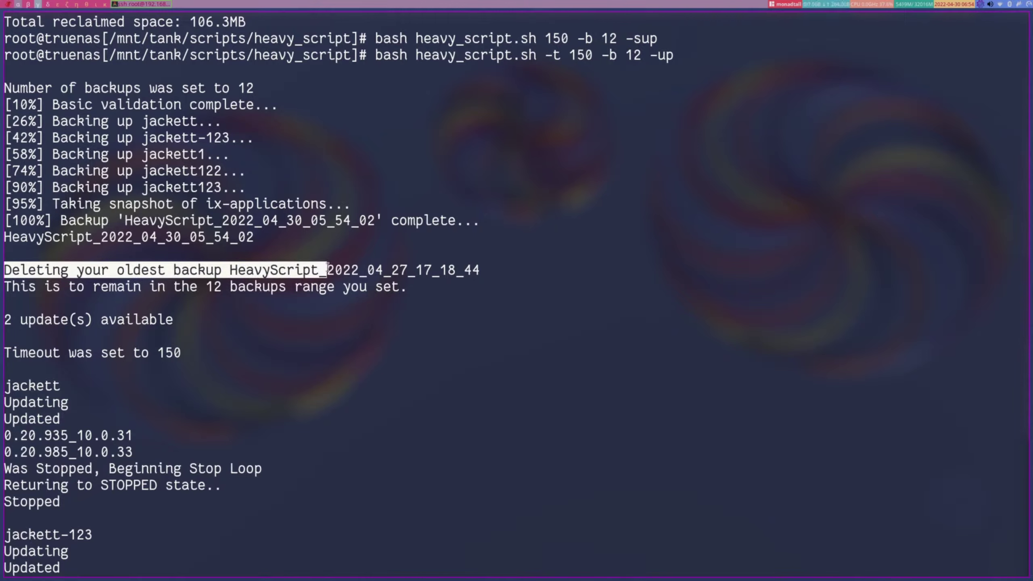
click(325, 271)
drag(229, 269, 489, 269)
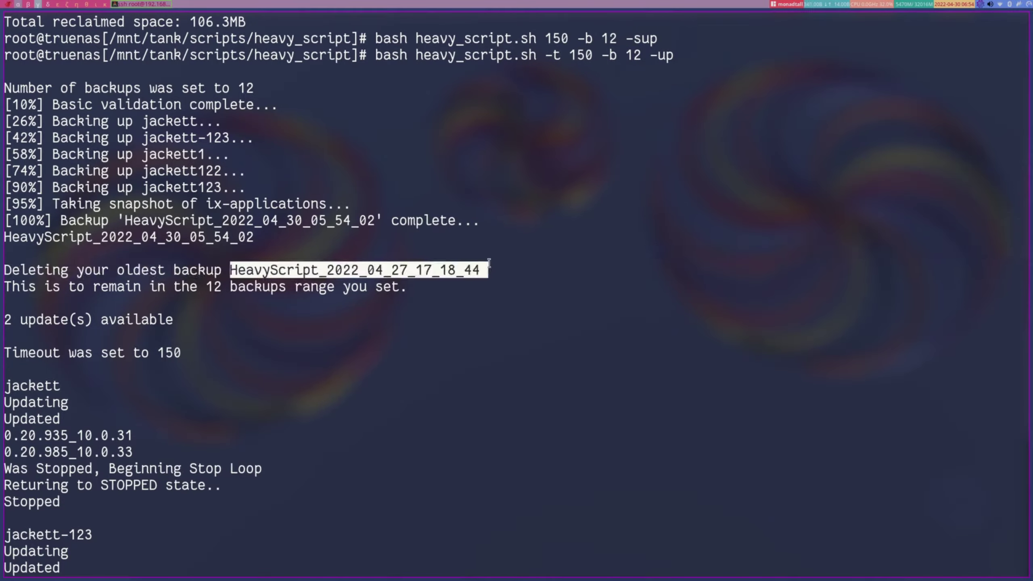
drag(7, 286, 410, 283)
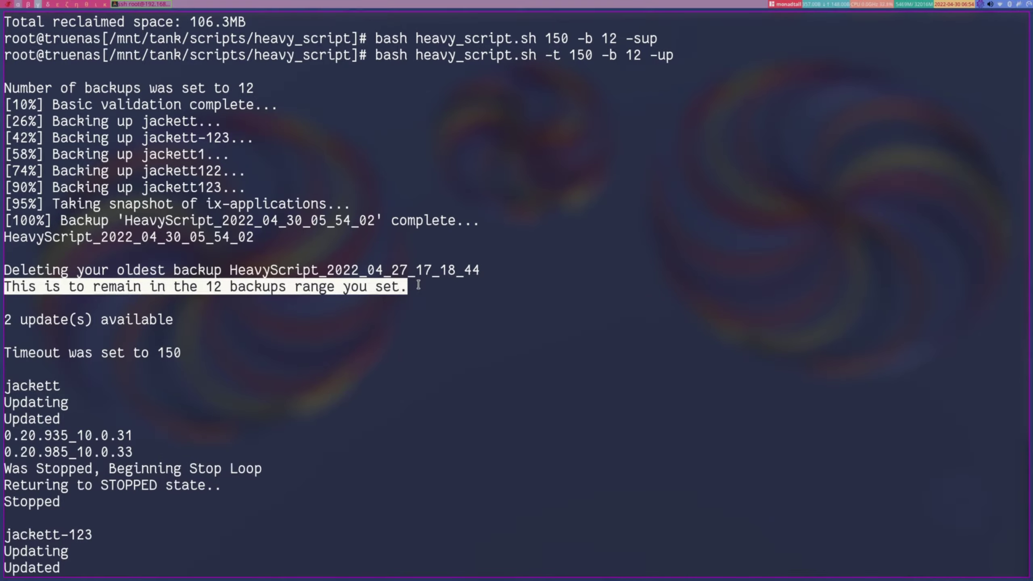
Step: Review the -b 12 option in the executed command alongside the oldest-backup deletion line
scroll(417, 284, up, 3)
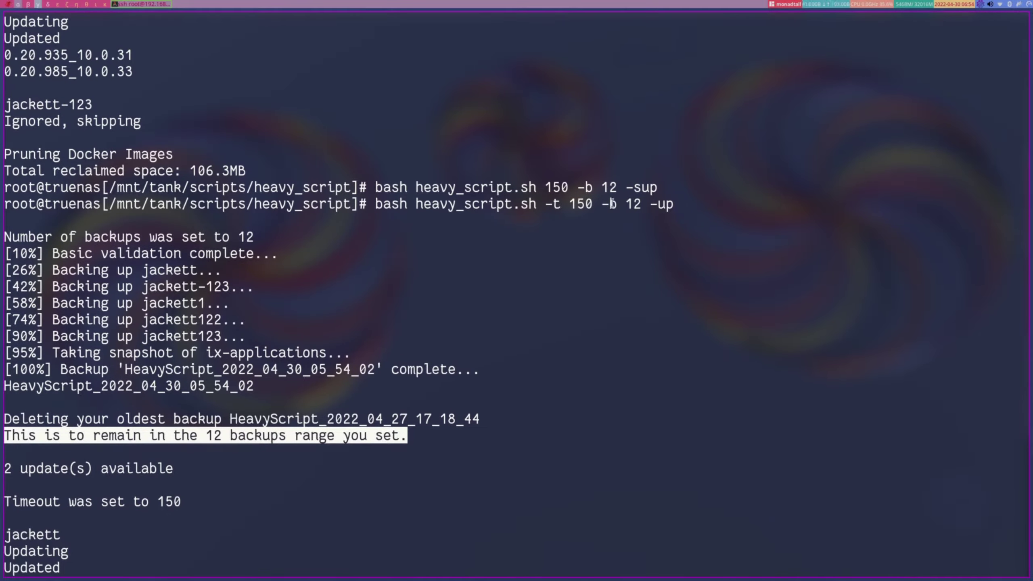
click(601, 203)
drag(600, 204, 640, 204)
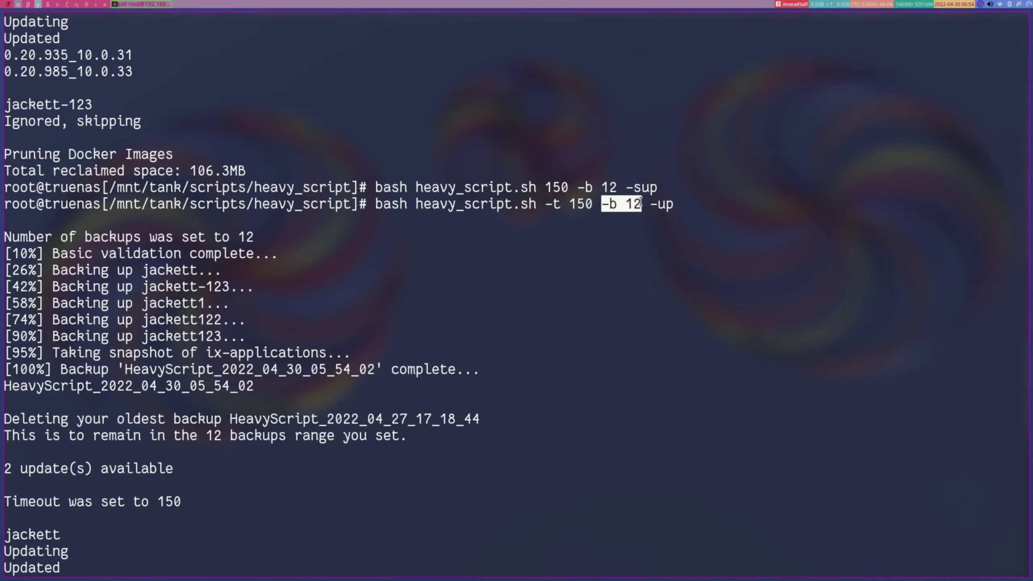
click(601, 203)
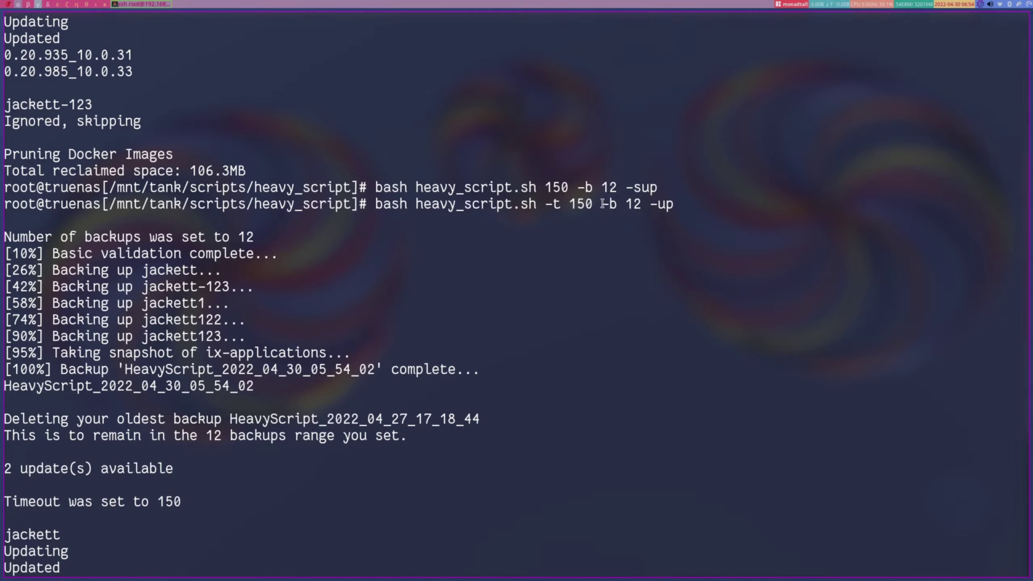
mouse_move(602, 203)
mouse_down()
mouse_move(641, 202)
mouse_move(601, 203)
mouse_up()
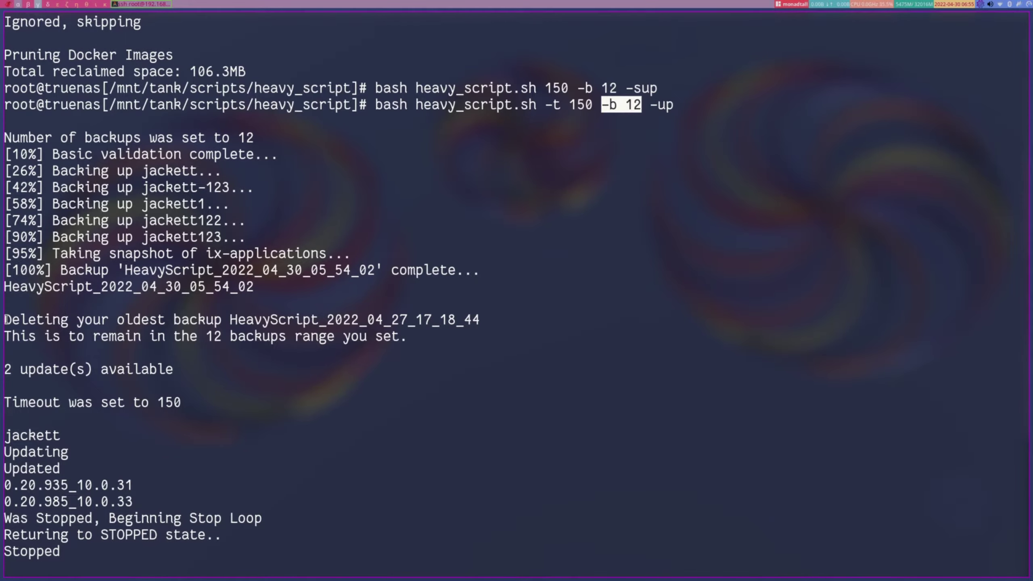
drag(5, 319, 291, 303)
click(333, 319)
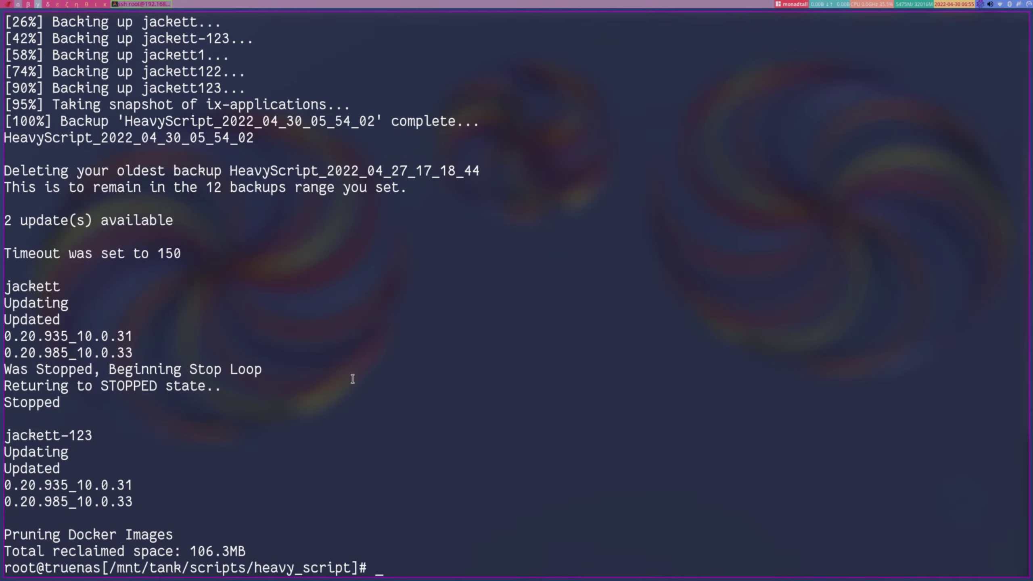
Step: Change the recalled command to bash heavy_script.sh -r and run it to list the restorable backups
key(Up)
key(BackSpace)
key(BackSpace)
key(BackSpace)
key(BackSpace)
key(BackSpace)
key(BackSpace)
key(BackSpace)
key(BackSpace)
key(BackSpace)
key(BackSpace)
key(BackSpace)
key(BackSpace)
key(BackSpace)
key(BackSpace)
key(BackSpace)
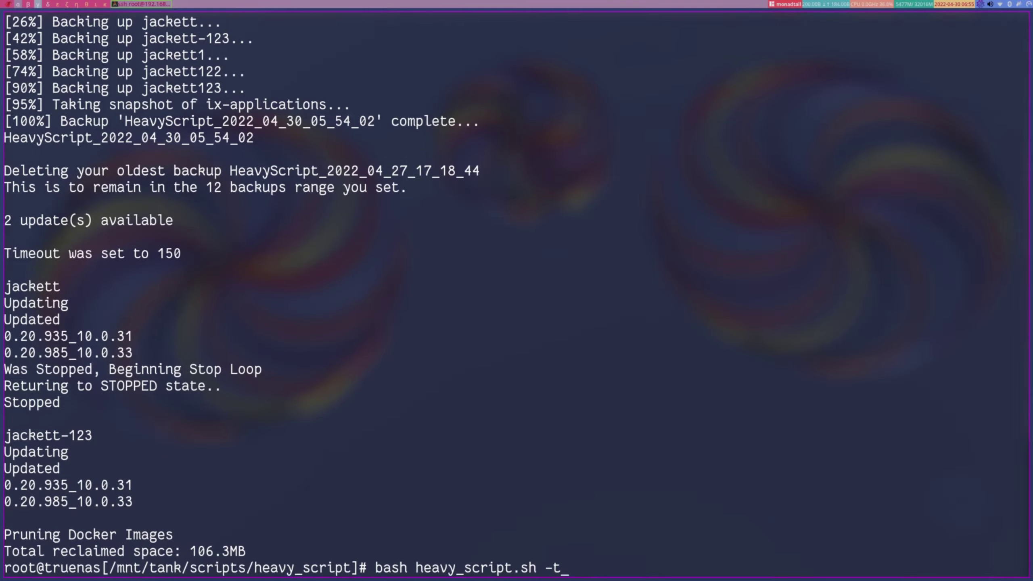
text(r)
key(Return)
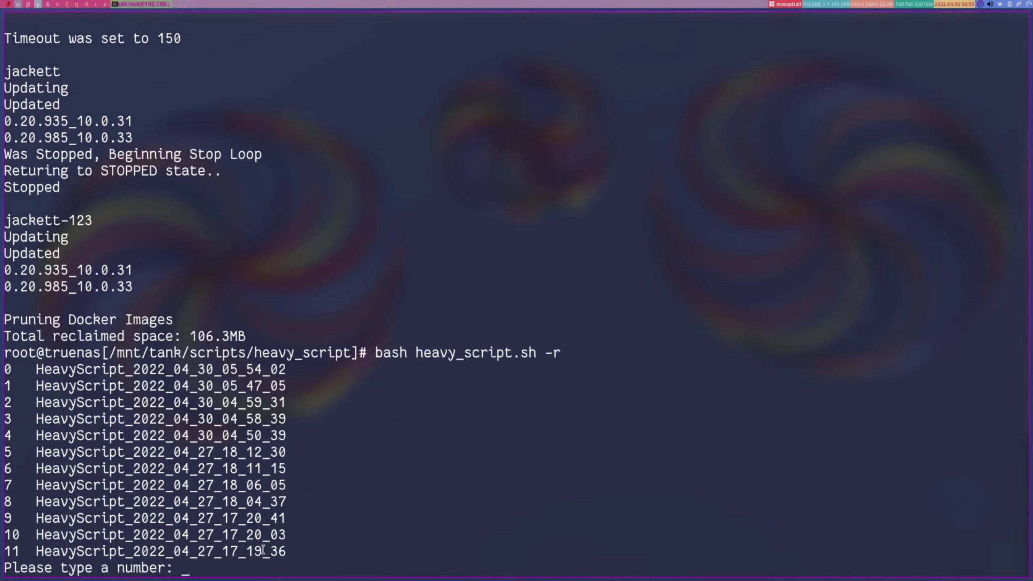
Step: Compare the deleted backup's timestamp with the oldest entry in the restore list, and cancel the restore selection
scroll(276, 498, up, 2)
scroll(276, 498, up, 5)
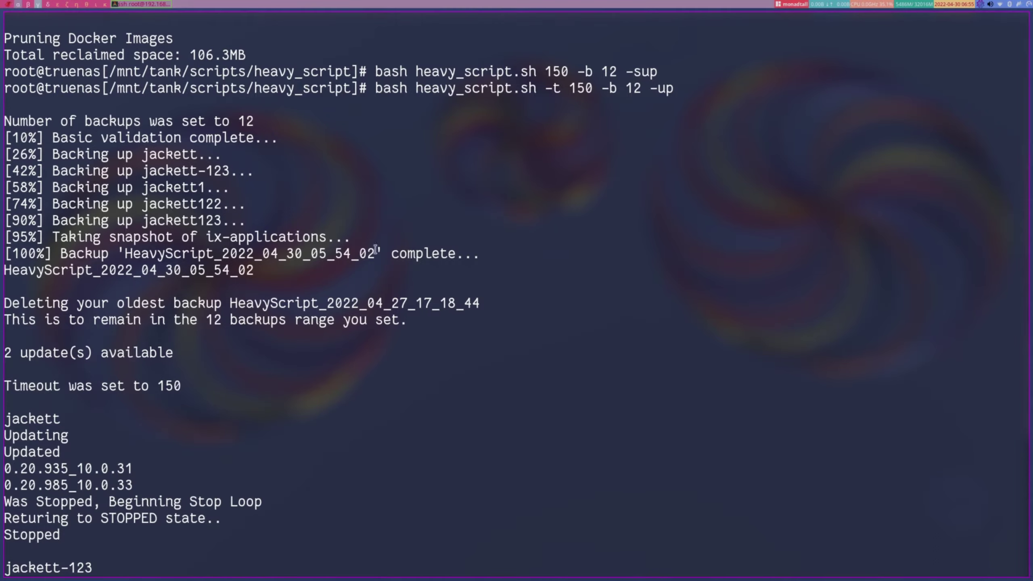
drag(480, 301, 335, 303)
scroll(439, 336, down, 7)
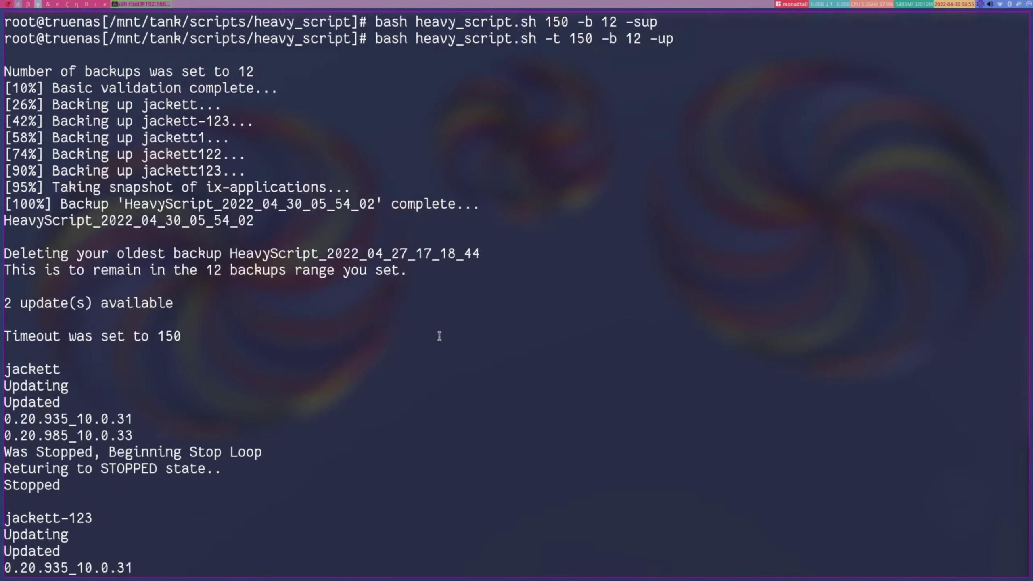
drag(287, 551, 222, 553)
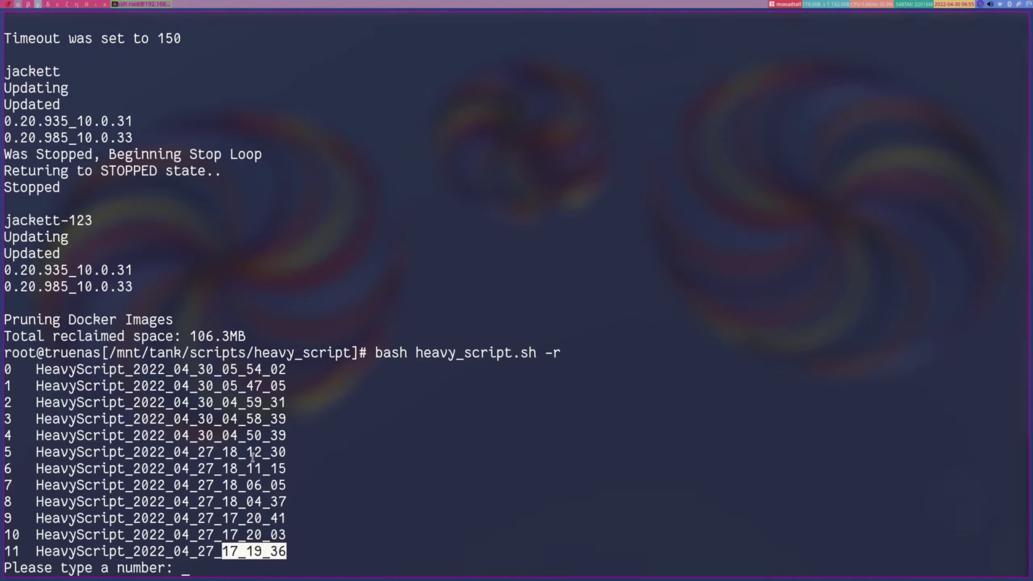
key(ctrl+c)
Step: Reduce the recalled update command to bash heavy_script.sh -b 8 and run it
key(Up)
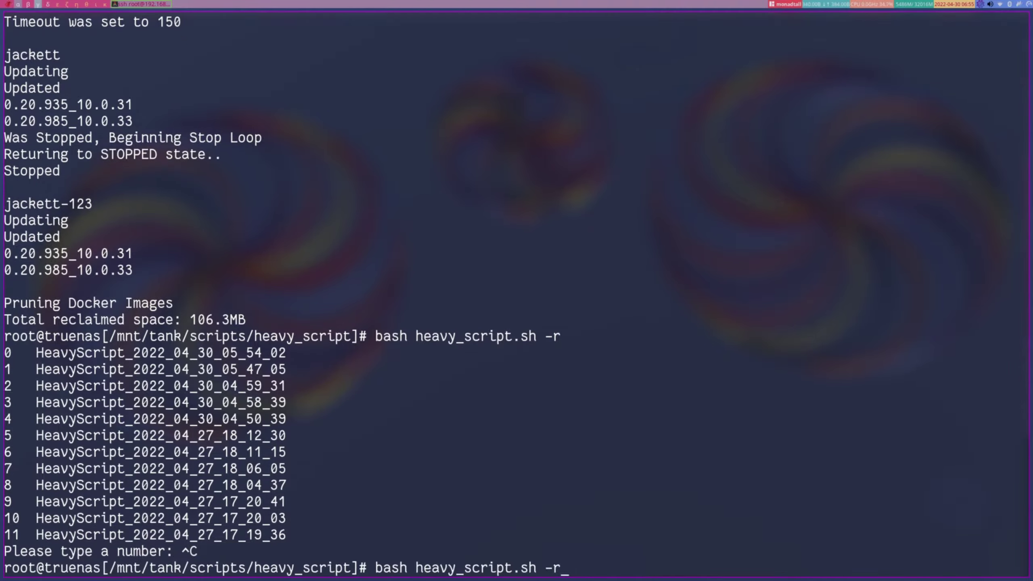
key(Up)
key(Left)
key(Left)
key(Left)
key(BackSpace)
key(BackSpace)
key(BackSpace)
key(BackSpace)
key(BackSpace)
key(BackSpace)
key(BackSpace)
key(Right)
key(Right)
key(Right)
key(BackSpace)
key(BackSpace)
text(8)
key(BackSpace)
key(BackSpace)
key(BackSpace)
key(Return)
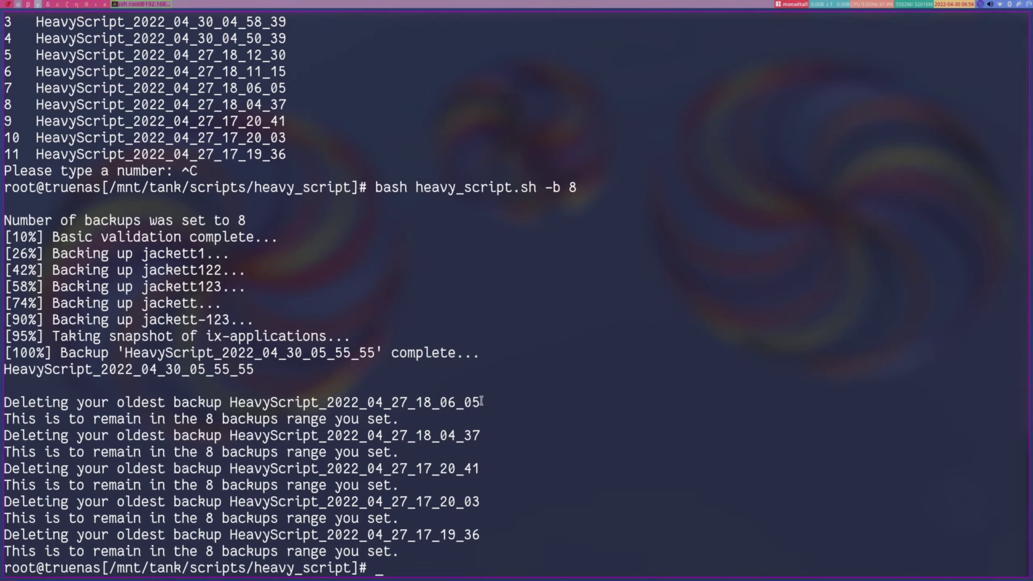
Step: Compare the timestamp of each deleted backup with entries 7 to 11 of the earlier restore list
drag(487, 402, 407, 403)
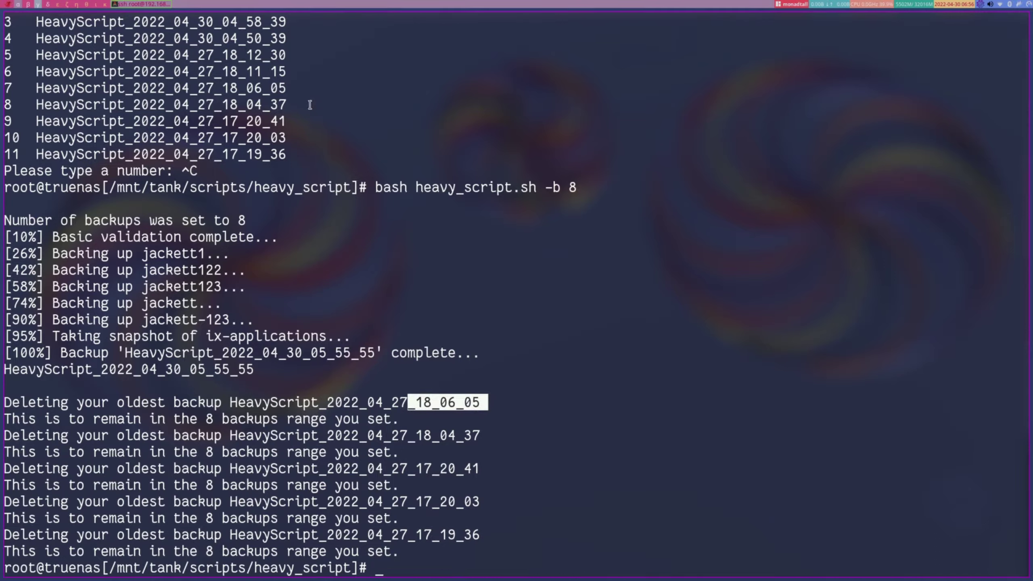
drag(288, 88, 232, 87)
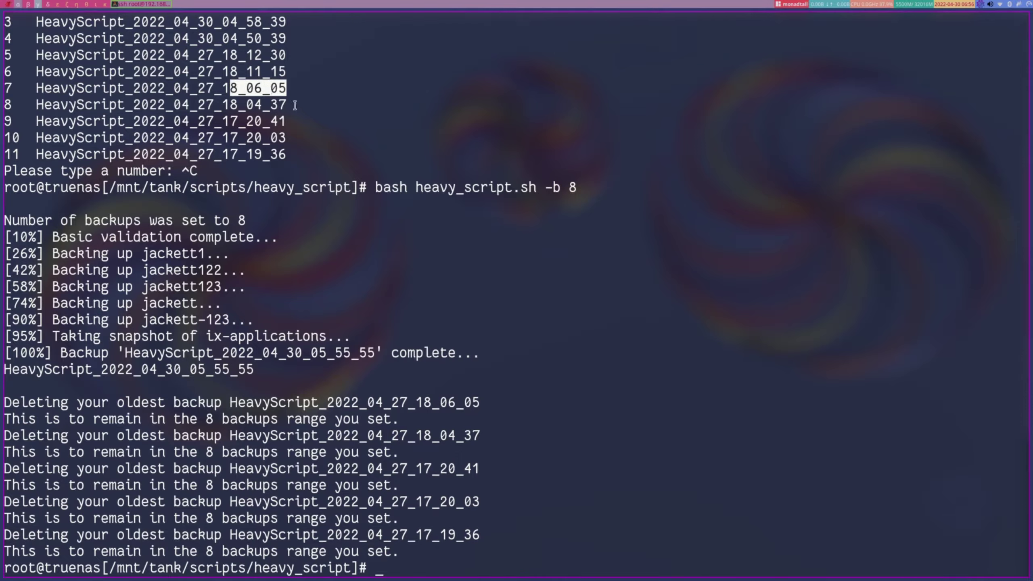
drag(484, 435, 416, 435)
drag(280, 106, 254, 106)
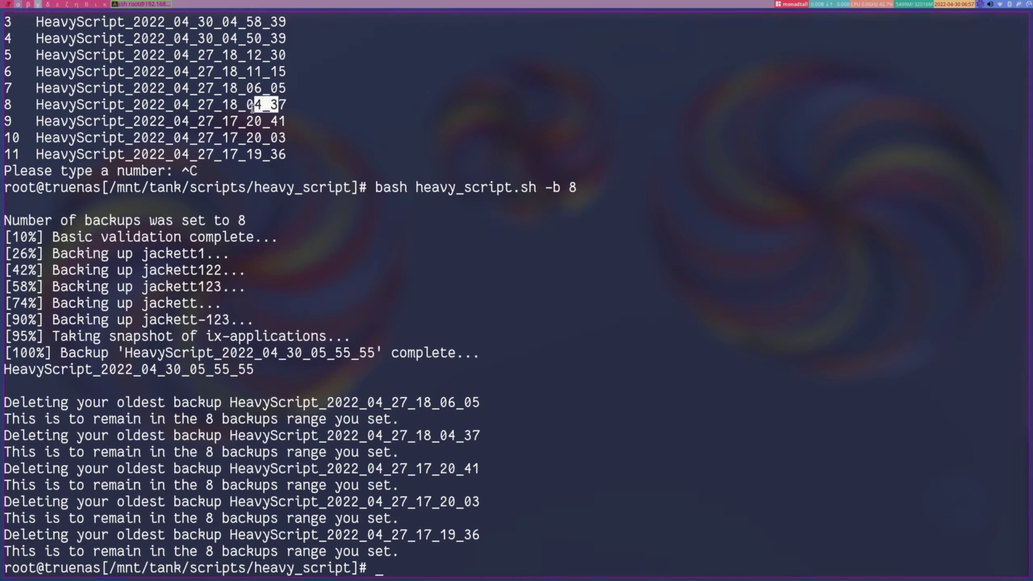
drag(483, 469, 433, 474)
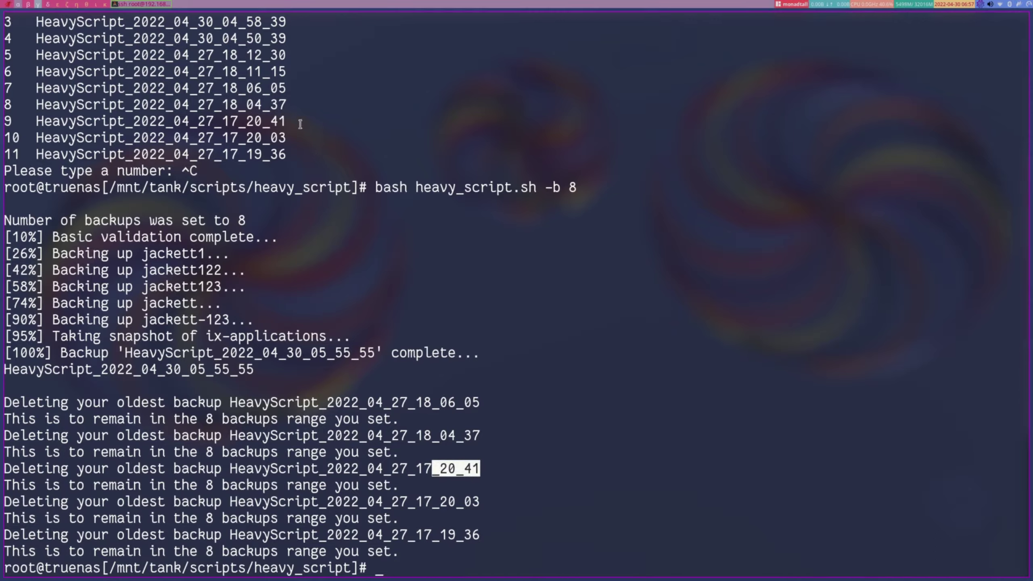
drag(287, 122, 239, 123)
drag(483, 502, 437, 502)
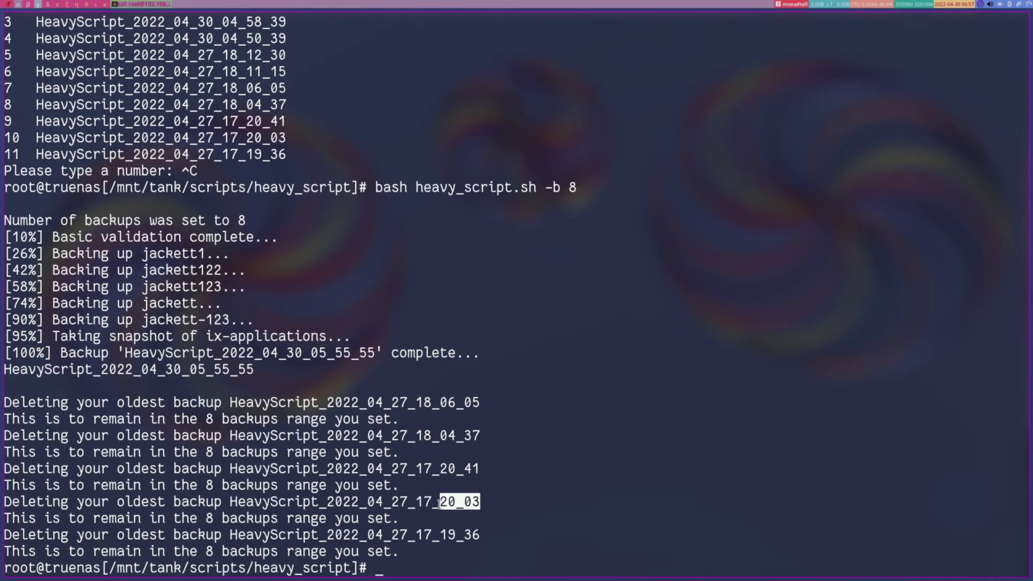
drag(288, 138, 239, 137)
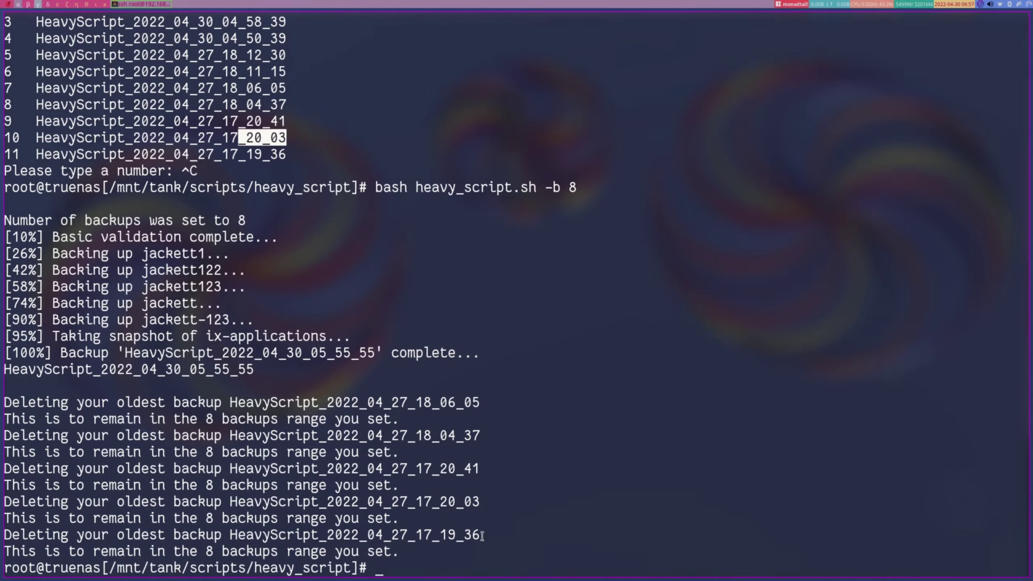
drag(482, 534, 431, 535)
drag(288, 154, 246, 154)
click(485, 416)
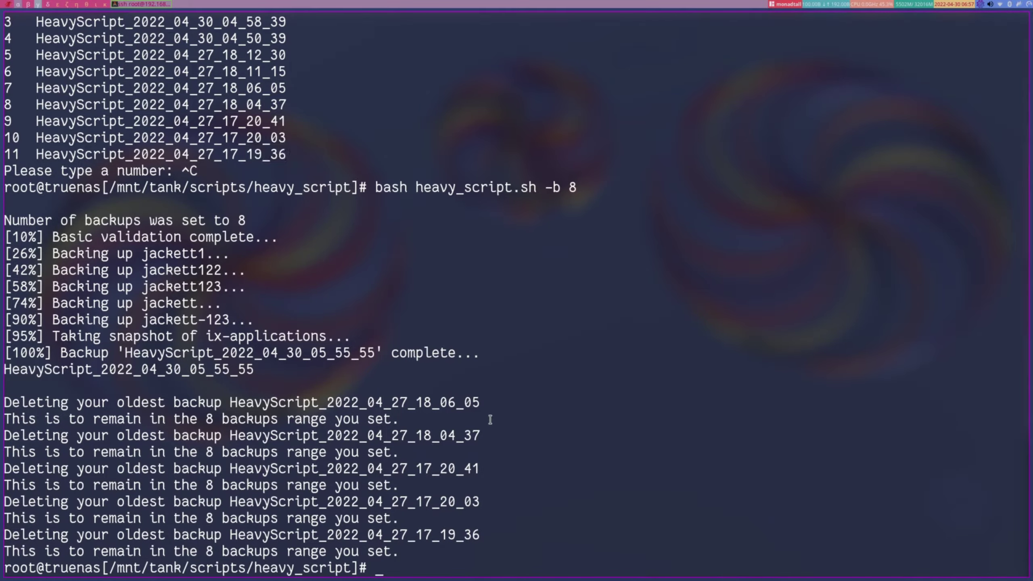
Step: Recall bash heavy_script.sh -b 8 from the command history and run it again
key(Up)
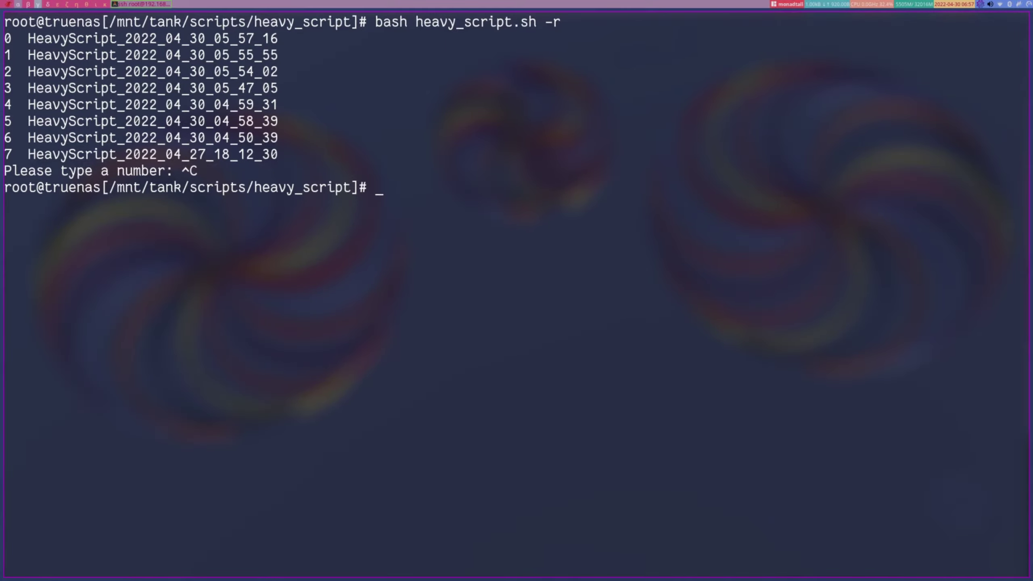
key(Up)
key(Up)
key(Up)
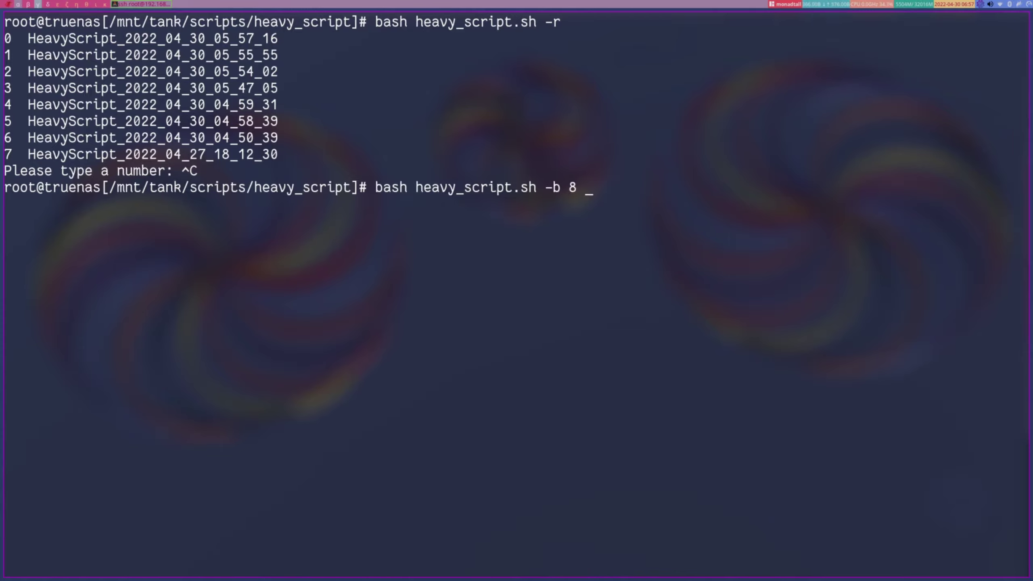
key(Return)
Step: Compare the newly created and deleted backup names with the last entry of the restore list
drag(278, 154, 101, 159)
click(290, 152)
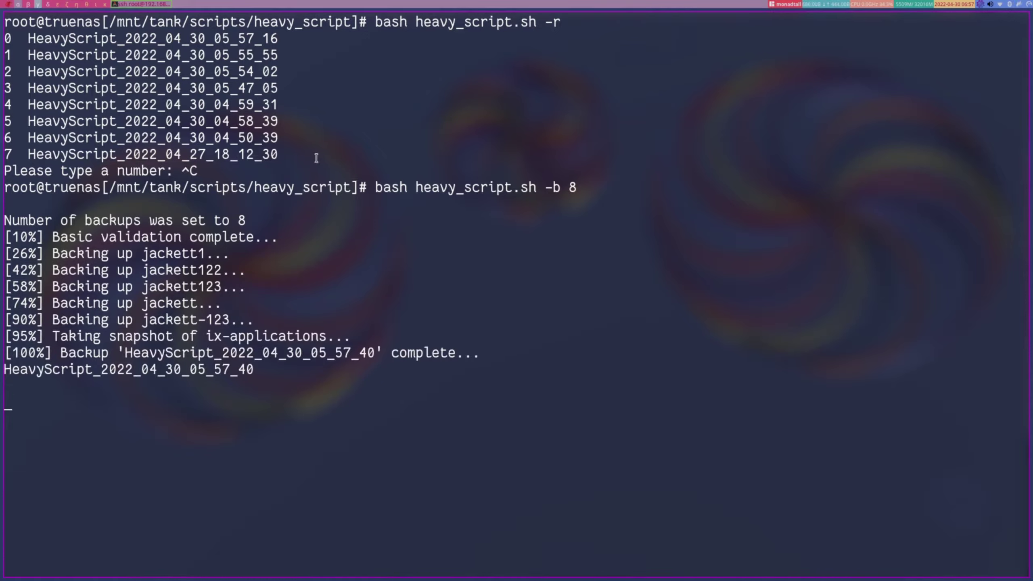
drag(262, 369, 92, 369)
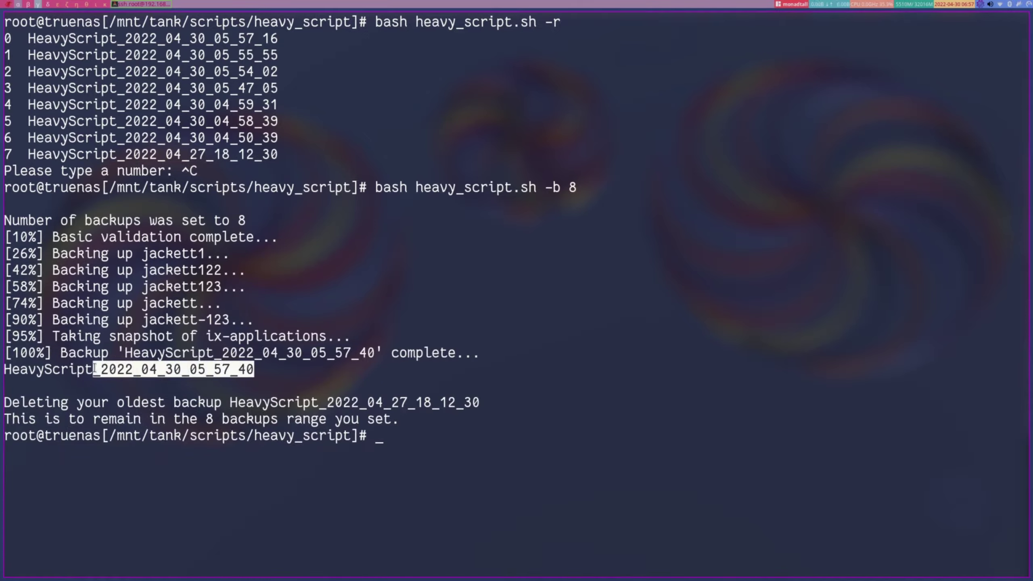
click(521, 419)
drag(474, 404, 230, 407)
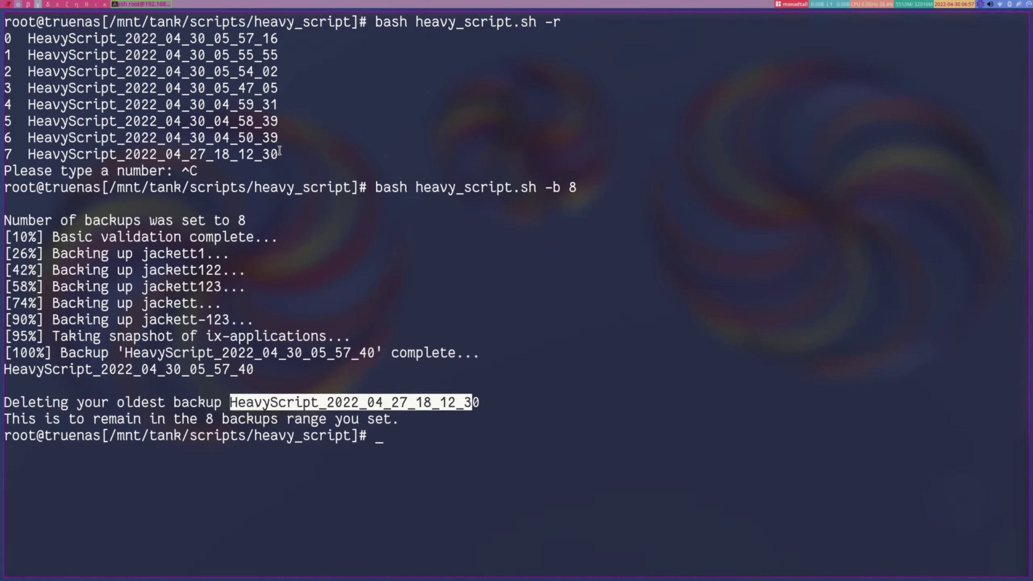
drag(279, 154, 206, 154)
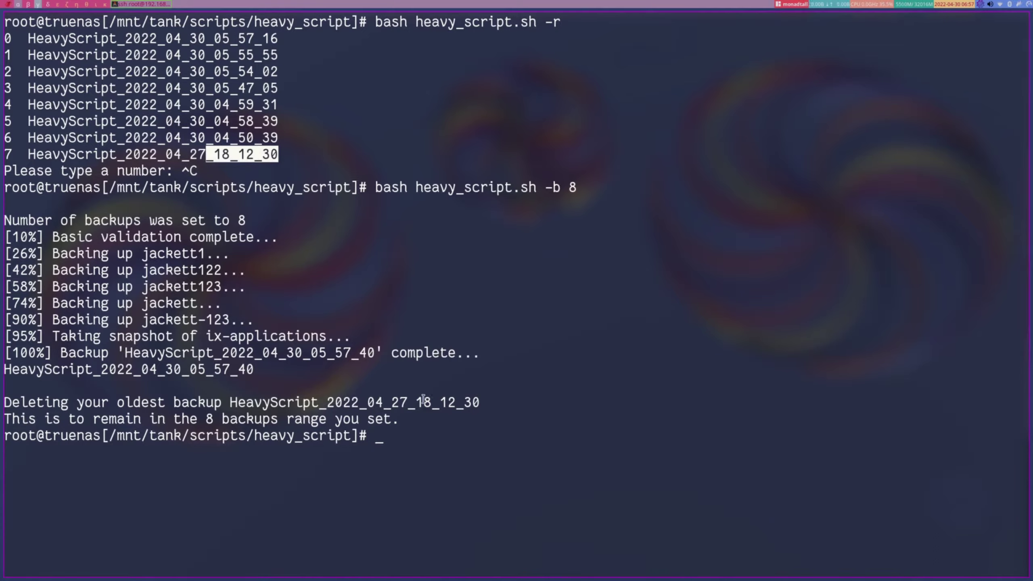
drag(423, 401, 526, 402)
drag(279, 153, 206, 154)
Step: Clear the terminal output with the clear command
click(493, 381)
text(clear)
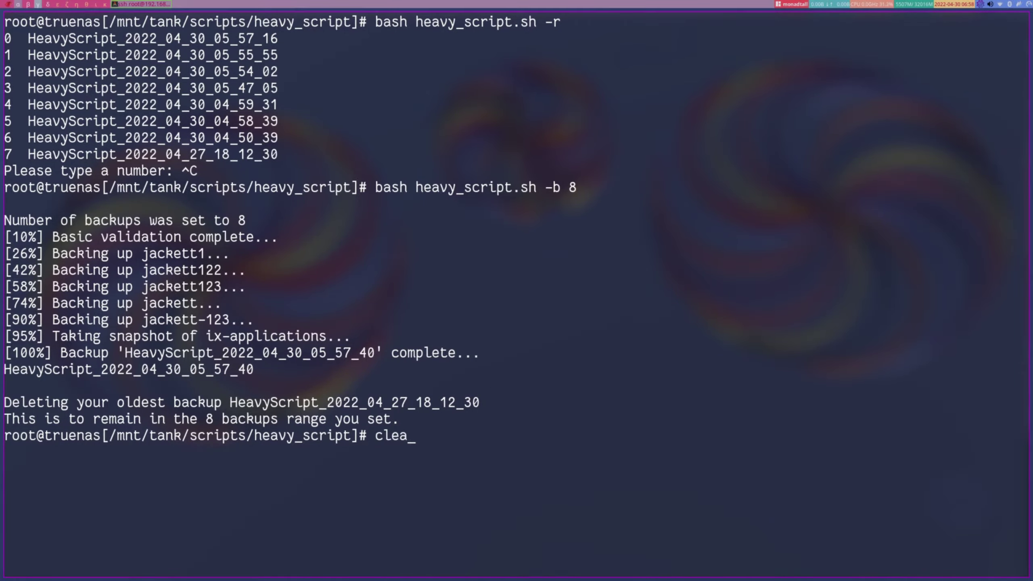
key(Return)
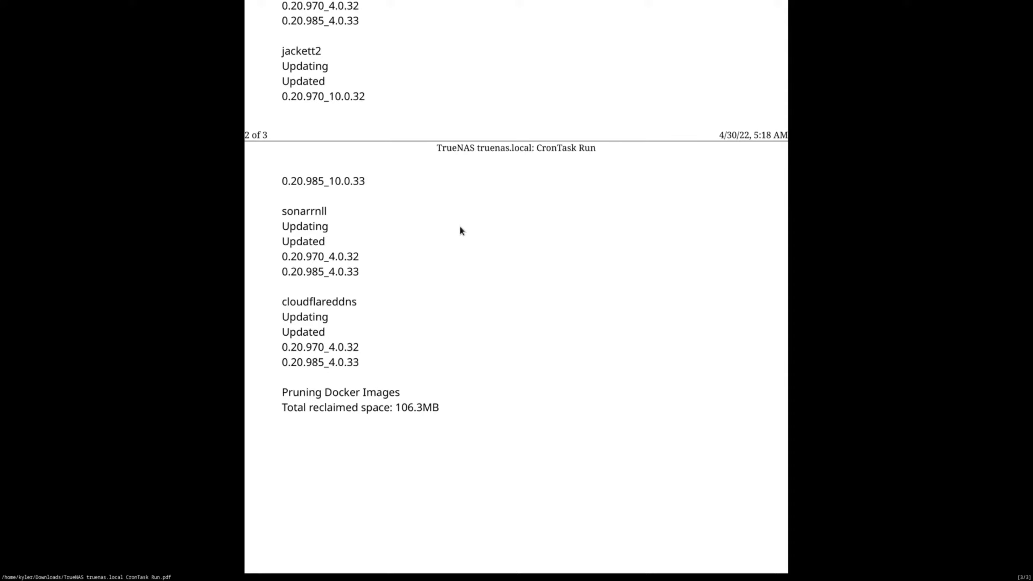
Step: In the CronTask Run PDF, examine both parts of sonarrnll's old and new version numbers
click(279, 249)
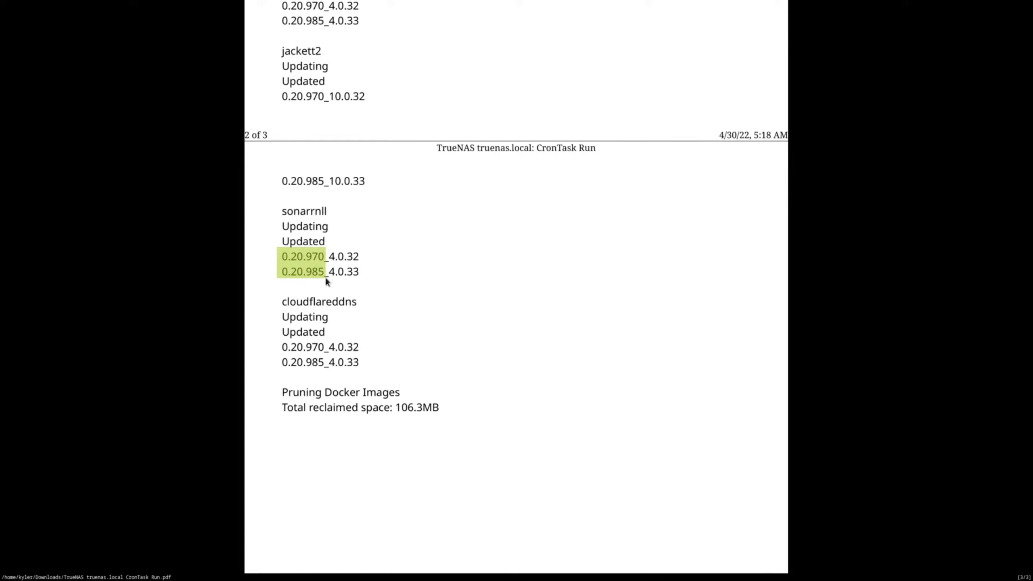
drag(325, 278, 324, 276)
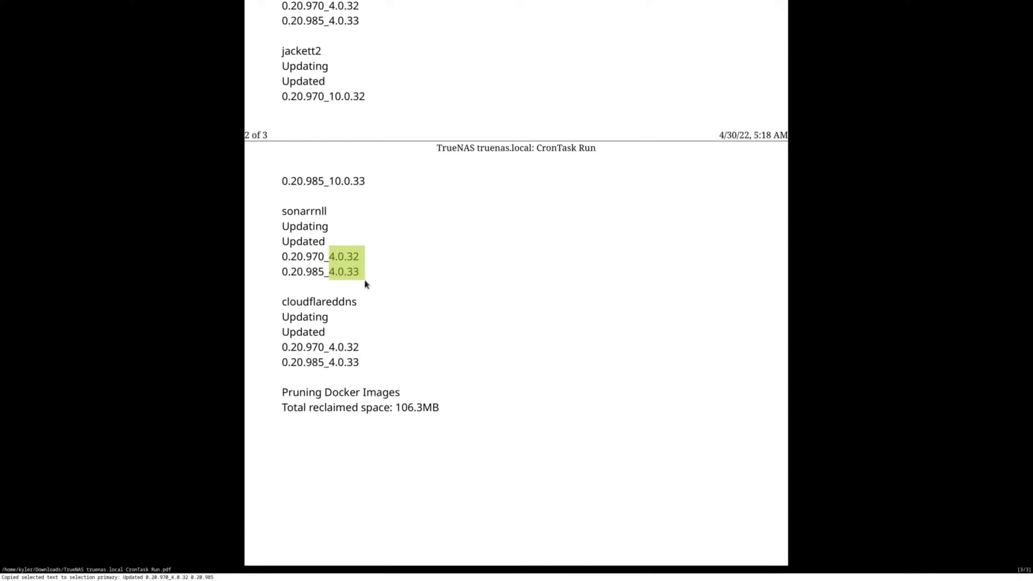
drag(365, 281, 365, 281)
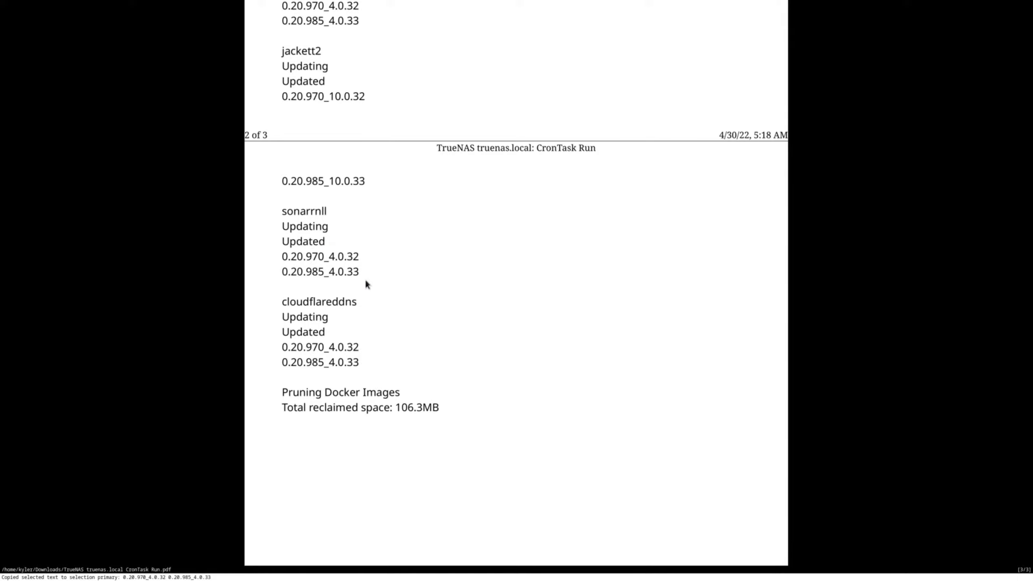
drag(278, 246, 290, 279)
drag(327, 246, 337, 279)
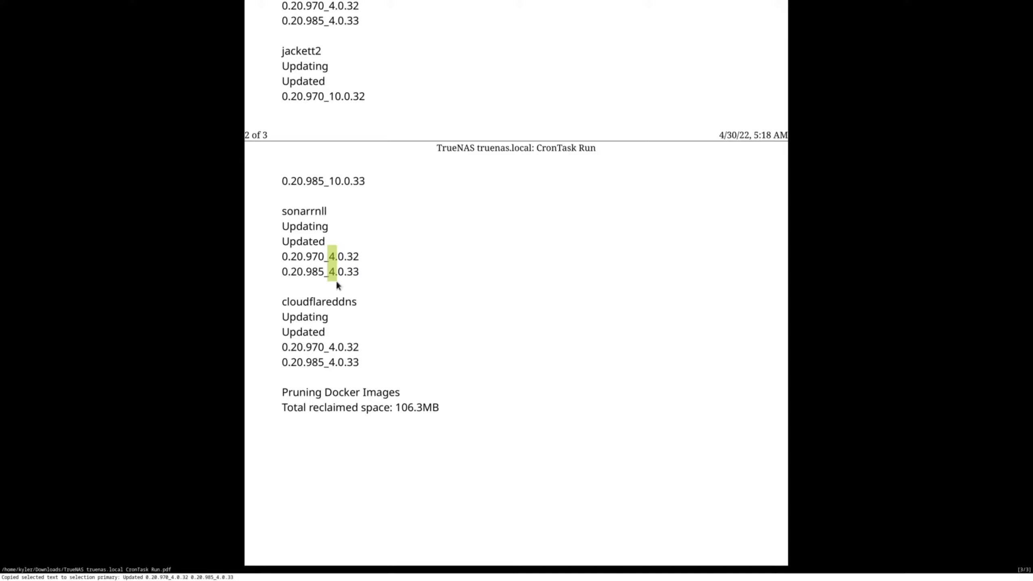
Step: Compare the leading digits of both parts of sonarrnll's old and new version numbers in the CronTask Run PDF
drag(336, 285, 336, 285)
drag(278, 246, 291, 276)
drag(327, 247, 330, 278)
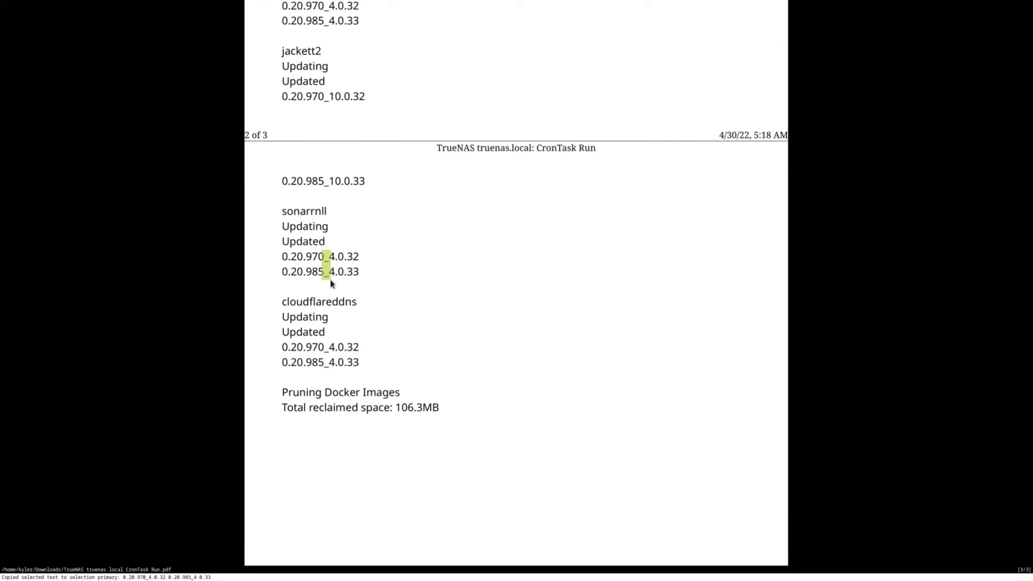
mouse_move(281, 255)
mouse_down()
mouse_move(327, 268)
mouse_move(327, 247)
mouse_move(365, 262)
mouse_move(323, 246)
mouse_move(279, 248)
mouse_move(288, 278)
mouse_move(282, 249)
mouse_move(289, 267)
mouse_up()
click(289, 281)
drag(273, 257, 325, 269)
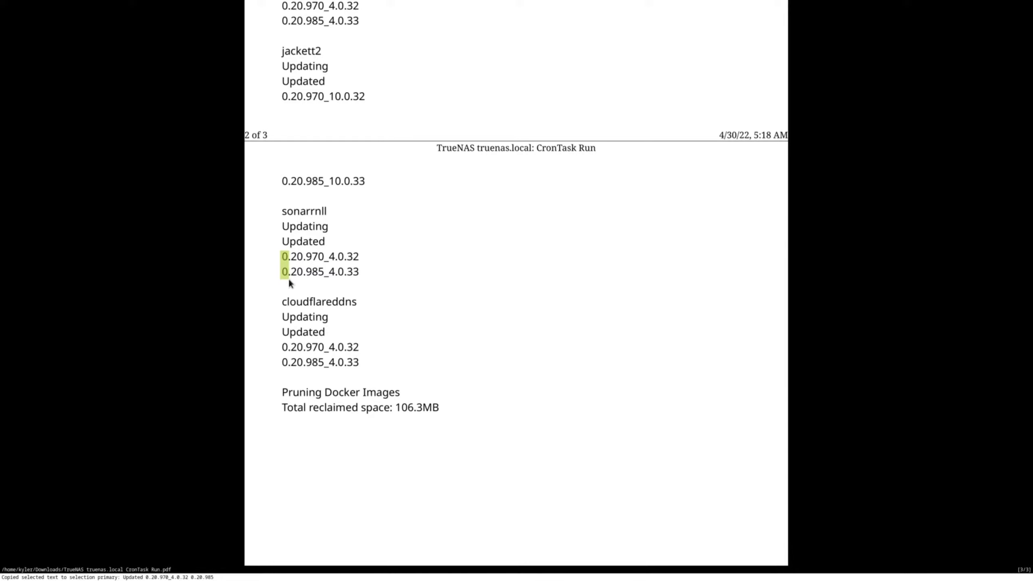
mouse_move(328, 250)
mouse_down()
mouse_move(336, 277)
mouse_move(335, 251)
mouse_up()
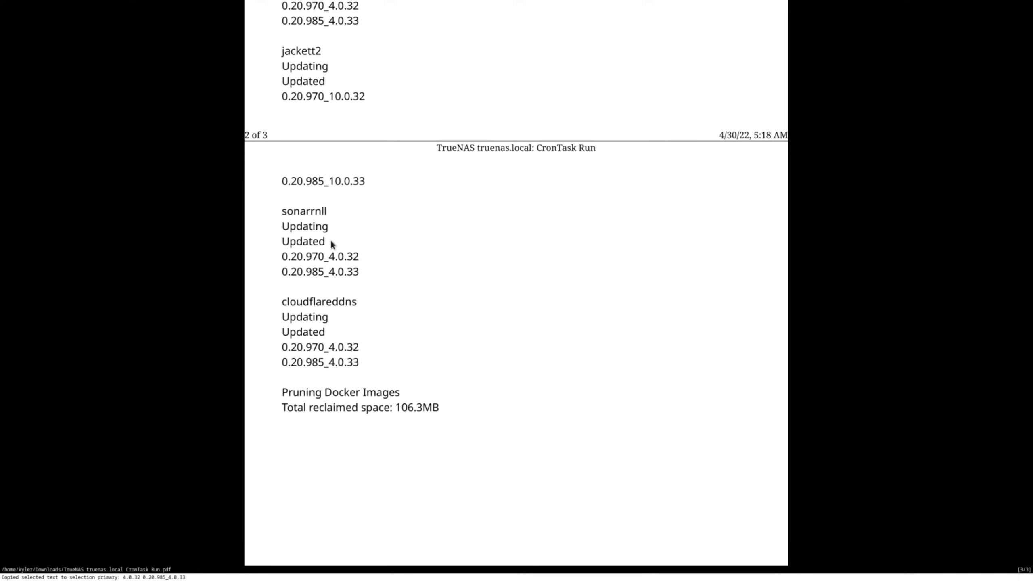
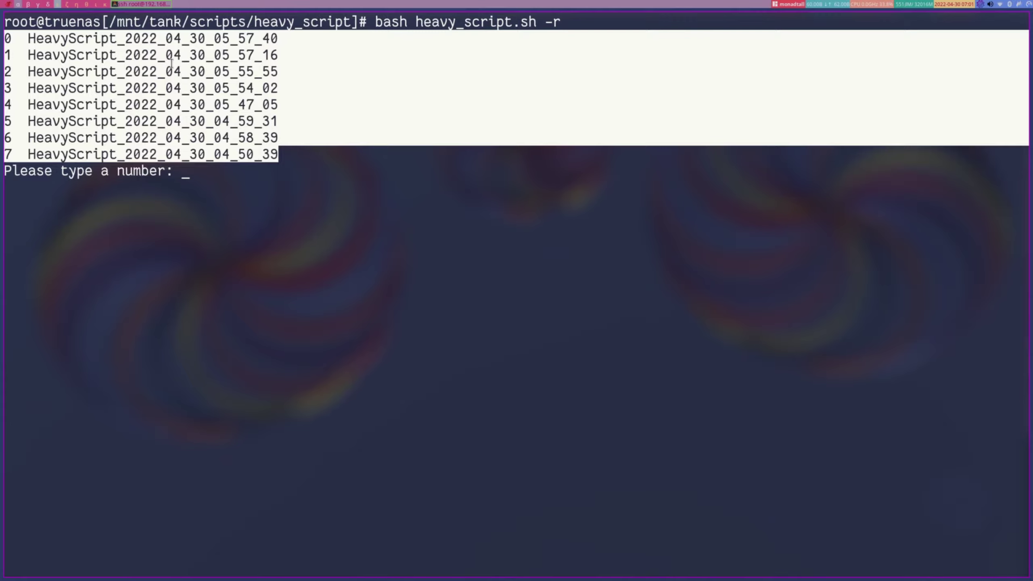
Step: In the terminal, review the numbered restore list and the date and time in the name of backup 0
drag(6, 37, 272, 152)
click(5, 34)
drag(4, 33, 289, 42)
click(137, 31)
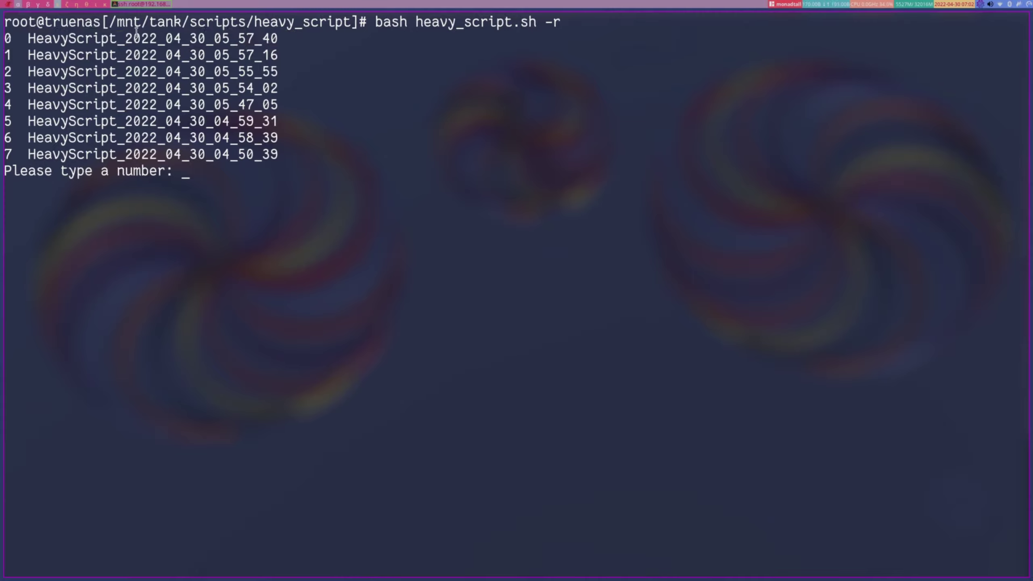
drag(126, 36, 279, 37)
drag(125, 37, 287, 36)
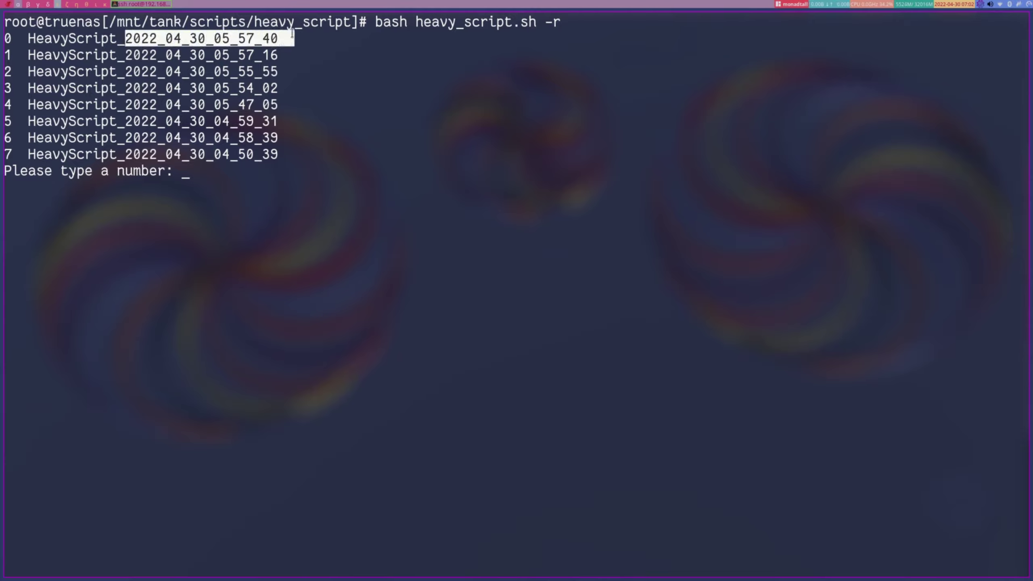
click(322, 64)
Step: Choose backup 0 for restoring and read the caution text shown before the confirmation
text(0)
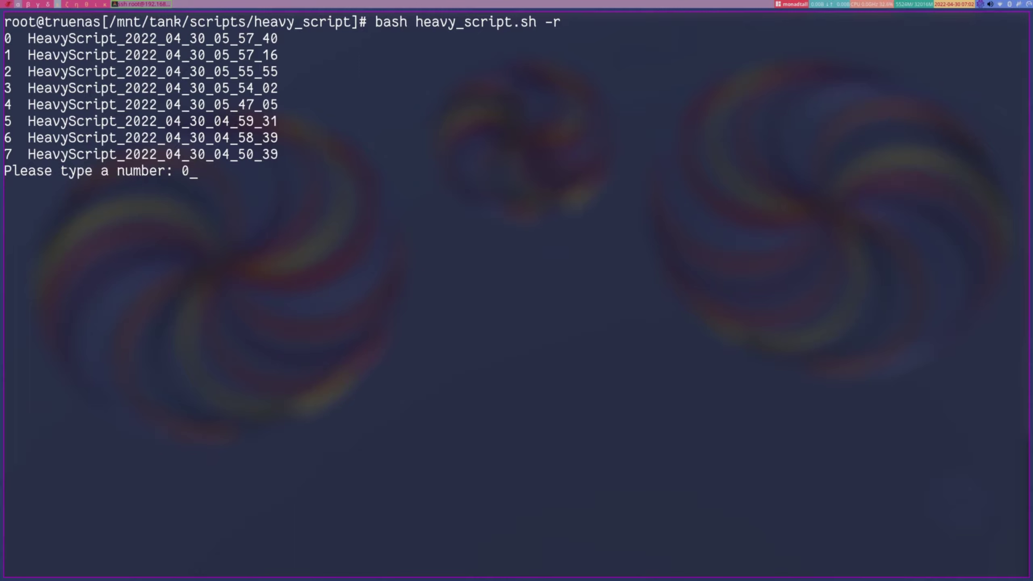
key(Return)
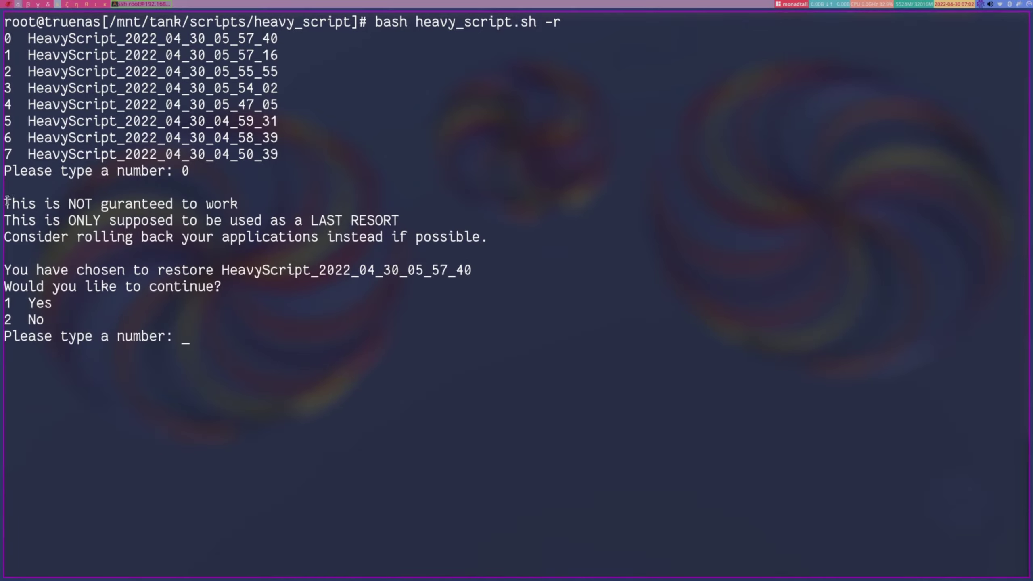
drag(7, 201, 280, 233)
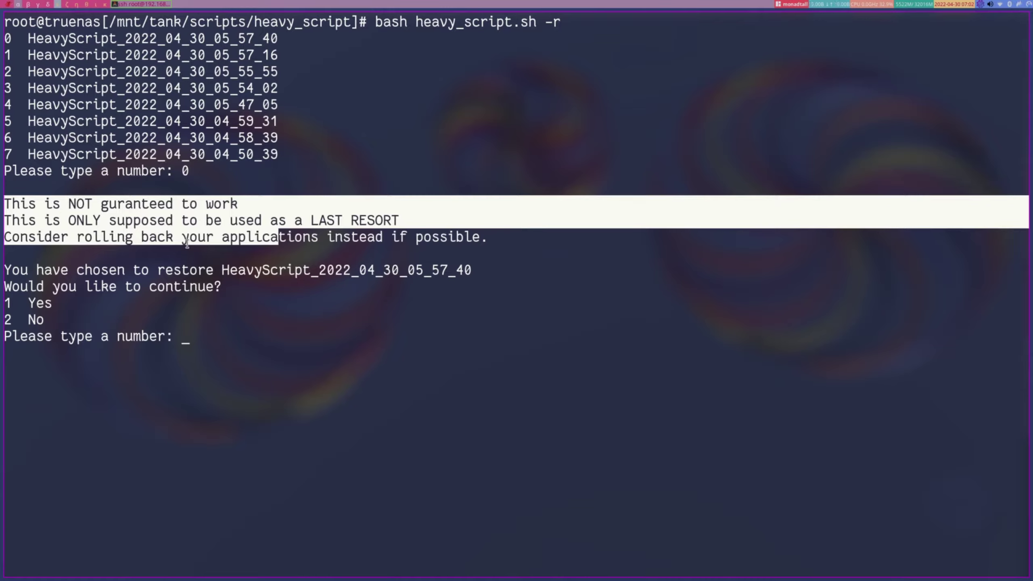
Step: Switch to the TrueNAS web interface, open Roll Back for jackett1, enable Roll back snapshots, and cancel the dialog
key(super+2)
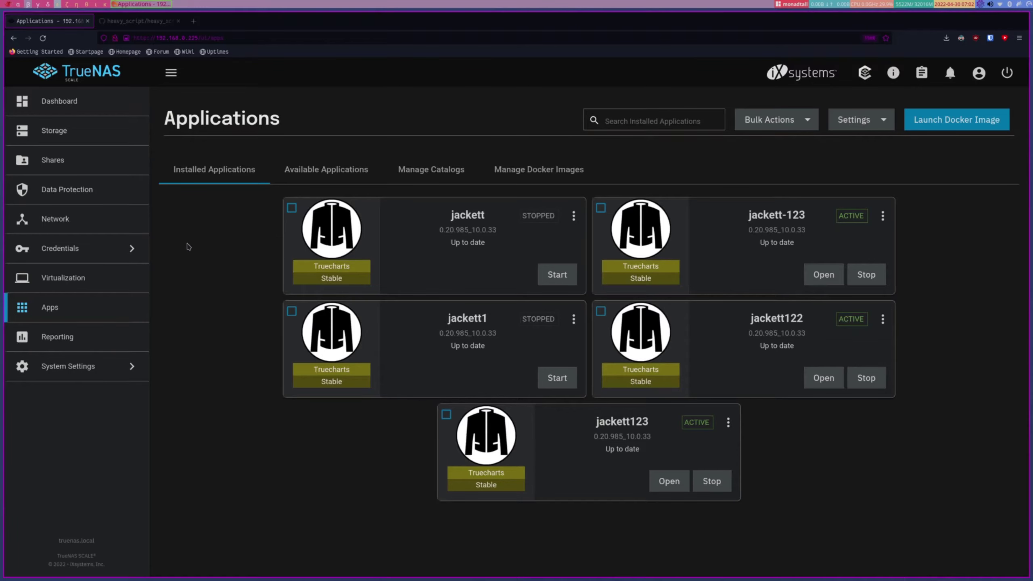
click(573, 216)
click(600, 175)
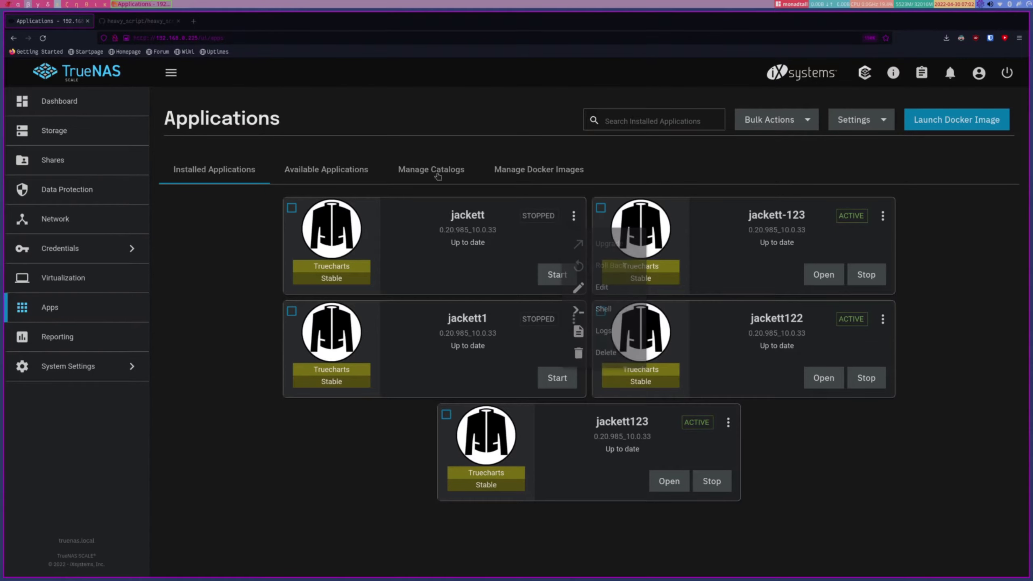
click(325, 170)
click(574, 216)
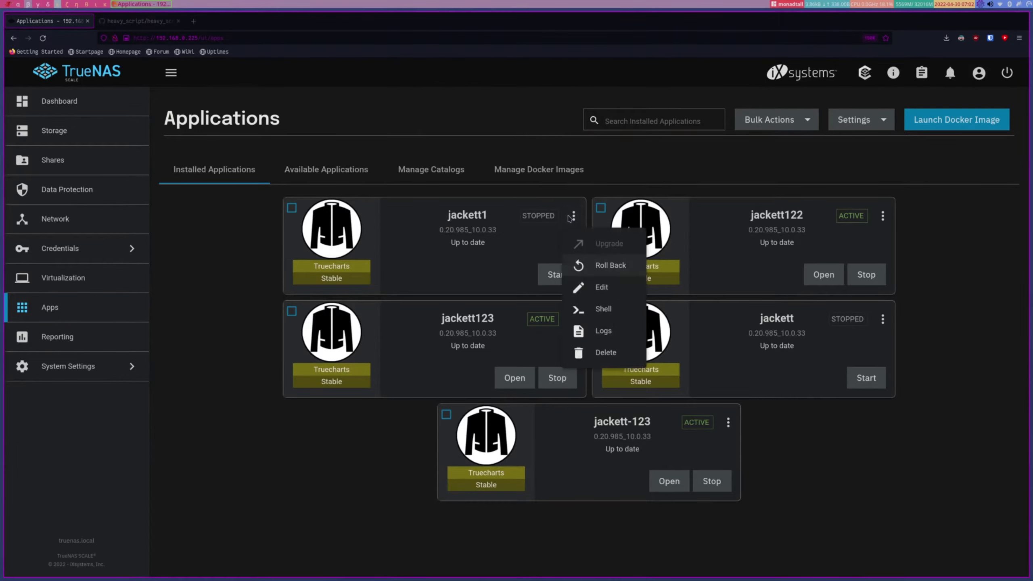
click(593, 266)
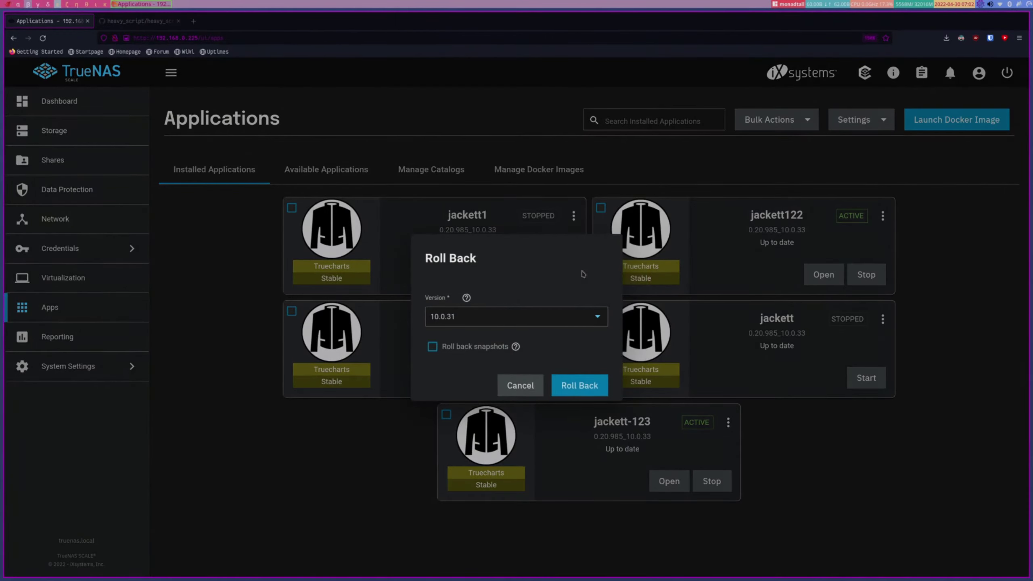
click(431, 348)
click(521, 386)
Step: Open TrueNAS Storage and examine the tank pool's ix-applications dataset alongside the terminal's backup list
click(76, 132)
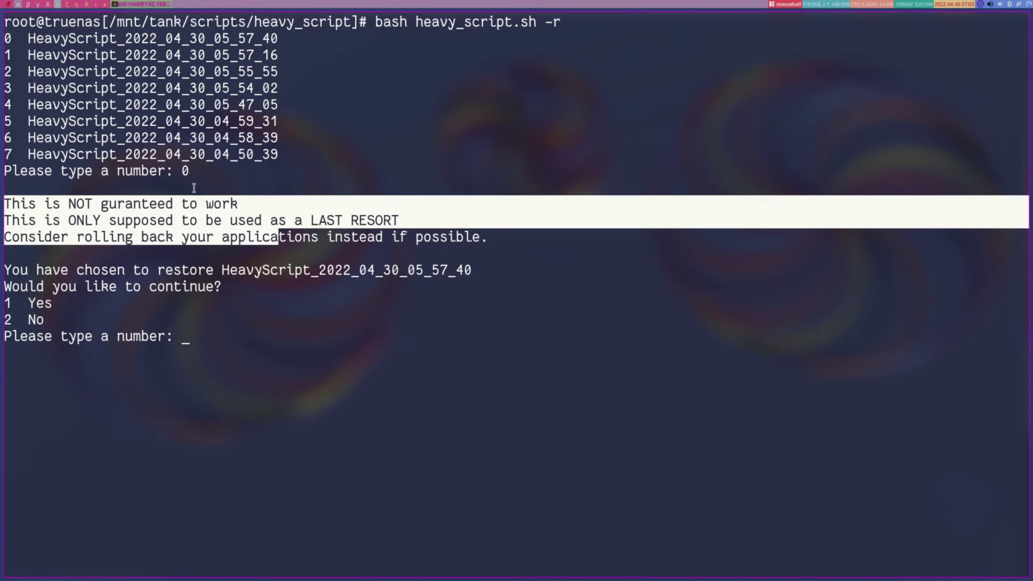
drag(196, 175, 1, 37)
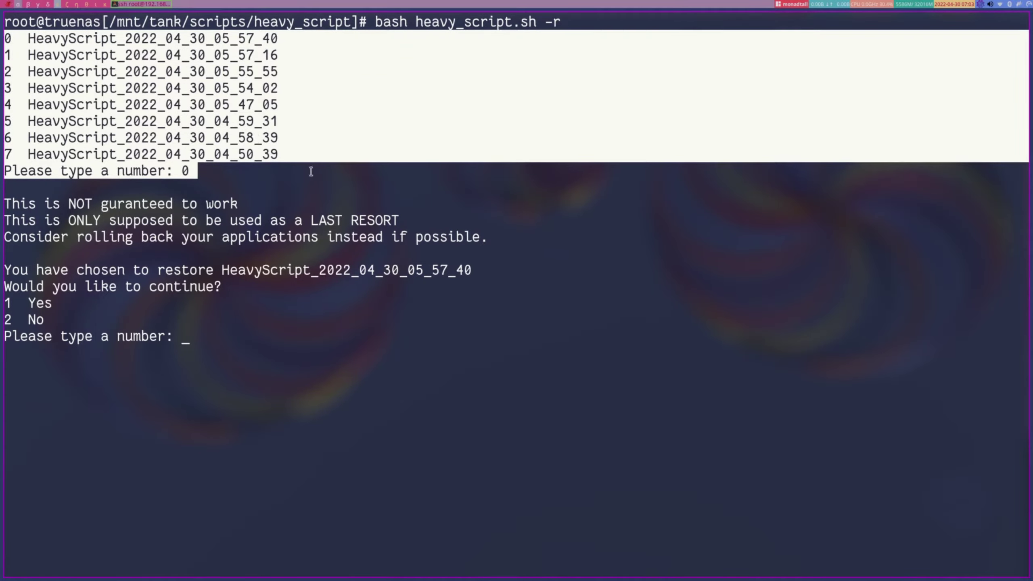
key(super+1)
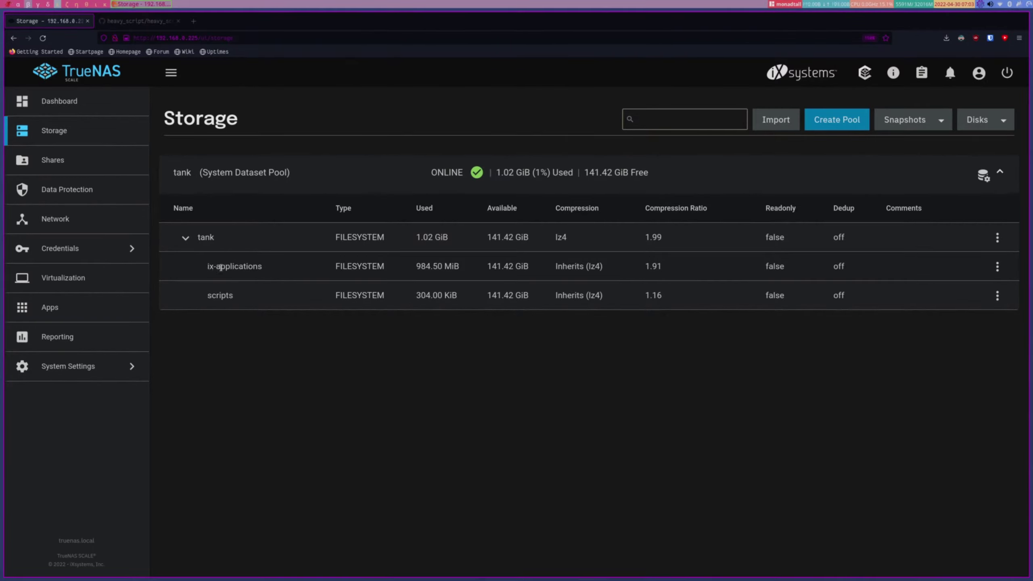
drag(264, 266, 208, 267)
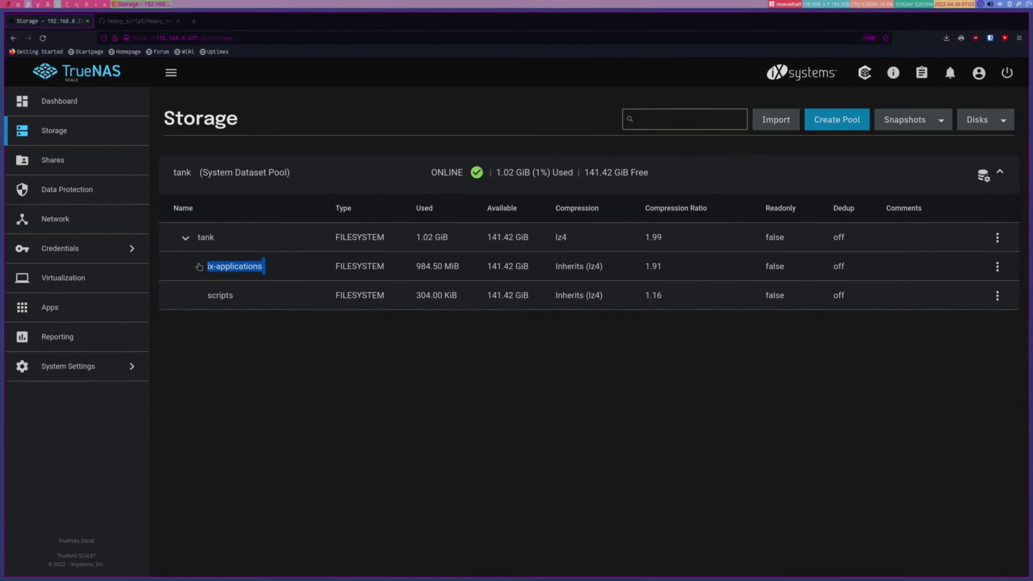
triple_click(250, 265)
key(super+1)
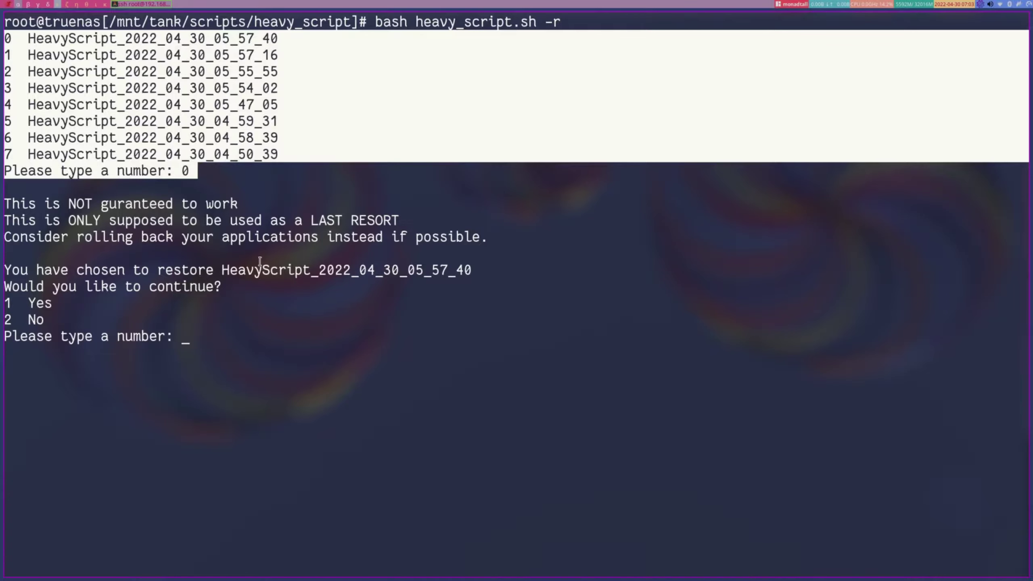
Step: Review the first entries of the backup list and reread the restore caution in the terminal
drag(281, 37, 255, 75)
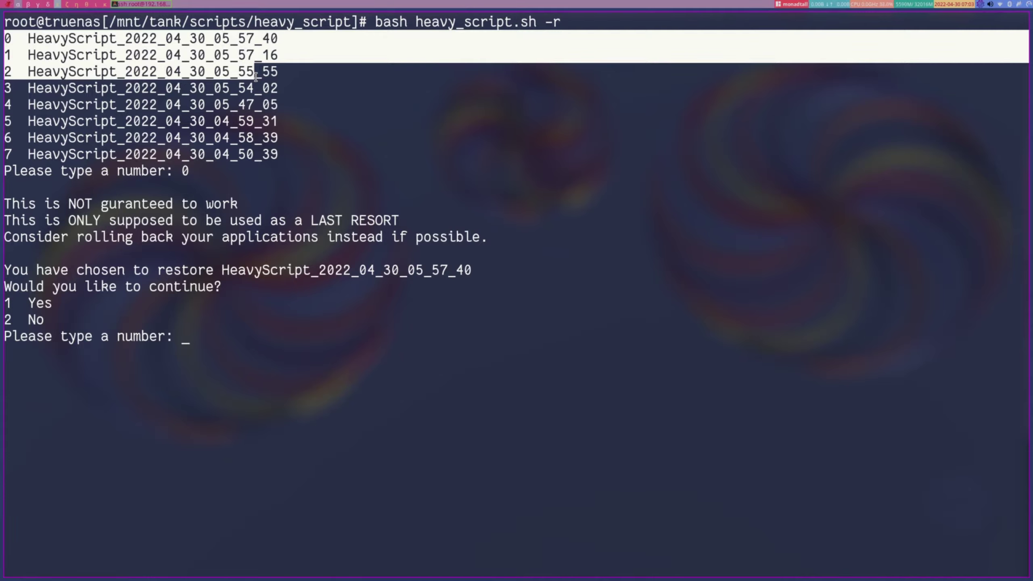
click(319, 243)
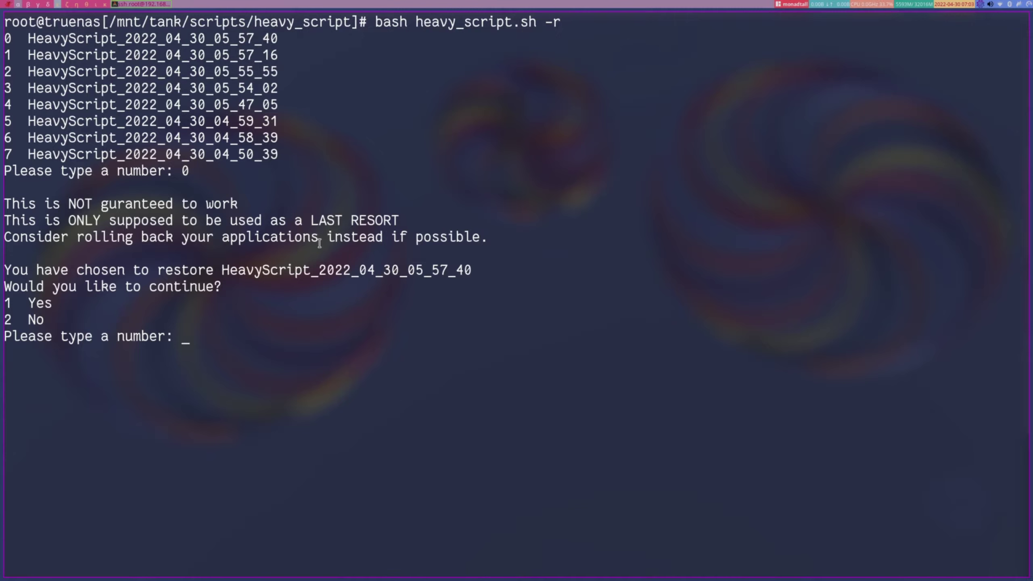
drag(493, 239, 498, 264)
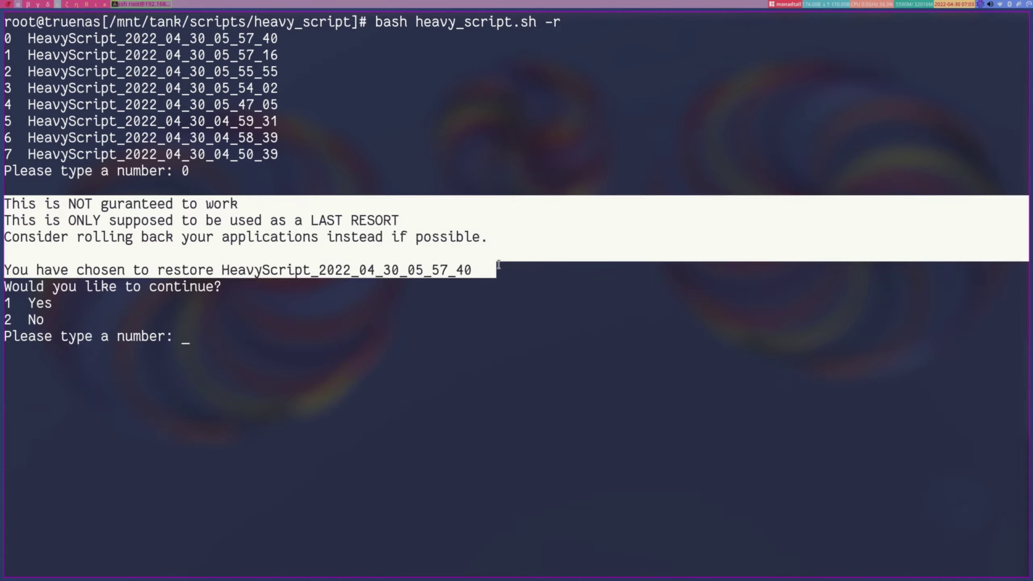
click(191, 269)
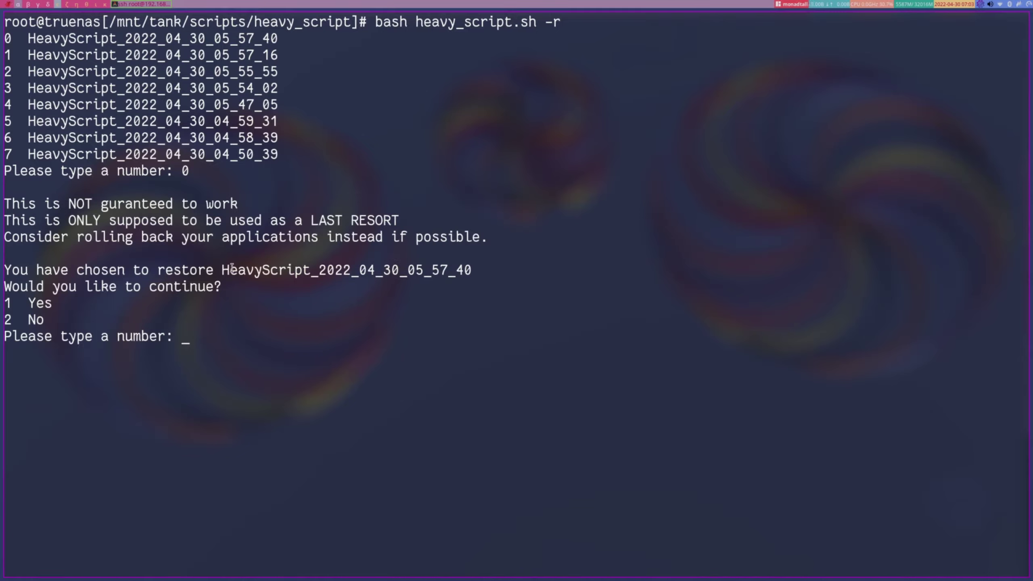
Step: Check the chosen backup name against entry 0 of the list and decline the restore with option 2
drag(223, 270, 472, 271)
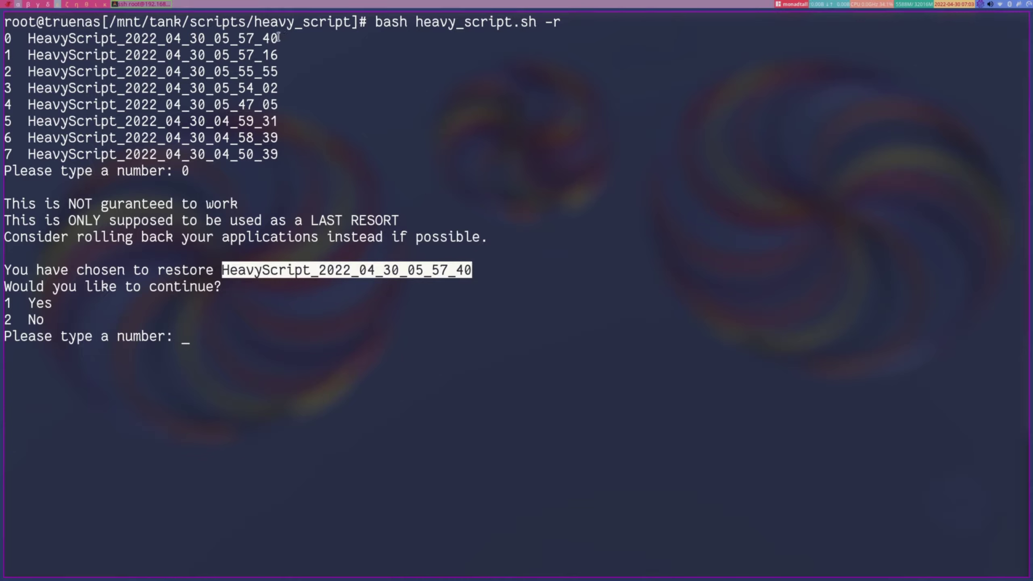
mouse_move(278, 38)
mouse_down()
mouse_move(4, 38)
mouse_move(285, 39)
mouse_up()
double_click(192, 171)
drag(225, 270, 472, 270)
click(328, 305)
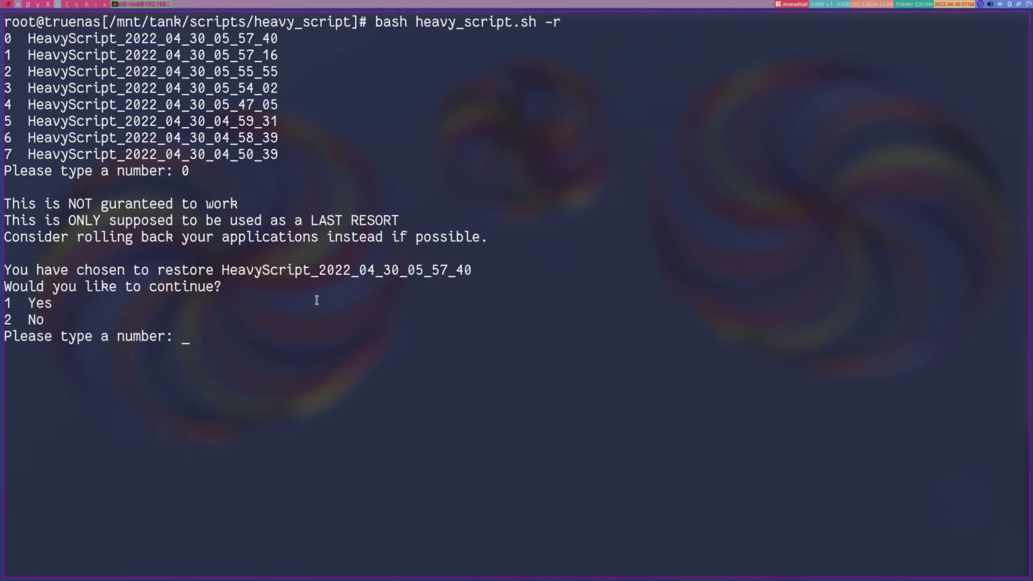
text(2)
key(Return)
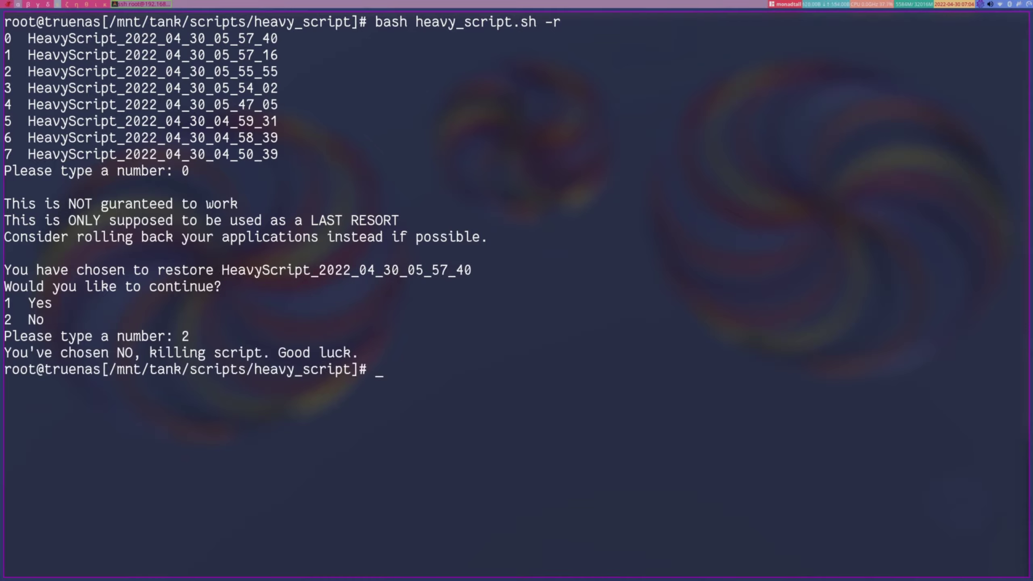
Step: Run bash heavy_script.sh -r again, choose backup 0, and confirm the restore with option 1
key(Up)
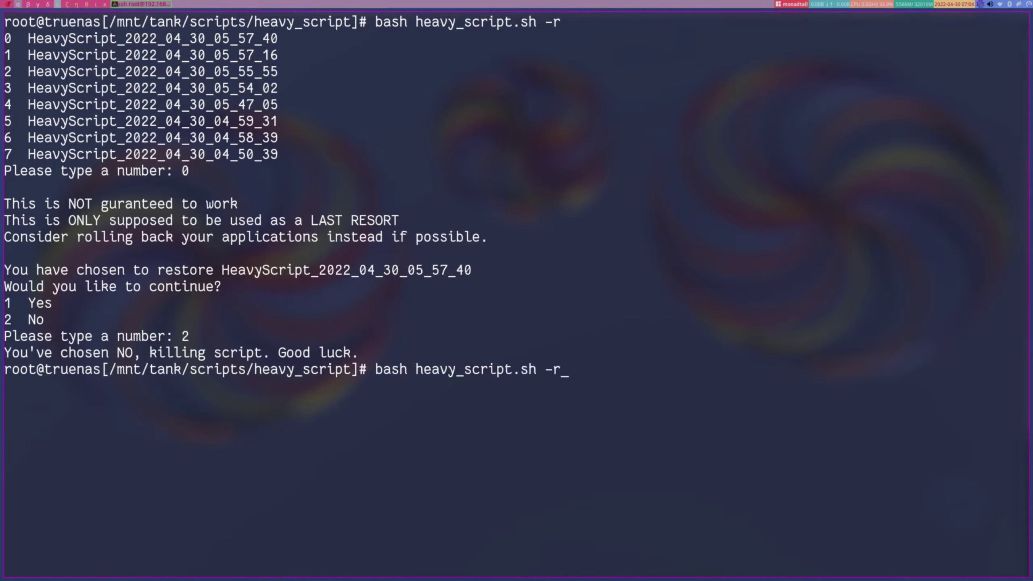
key(Return)
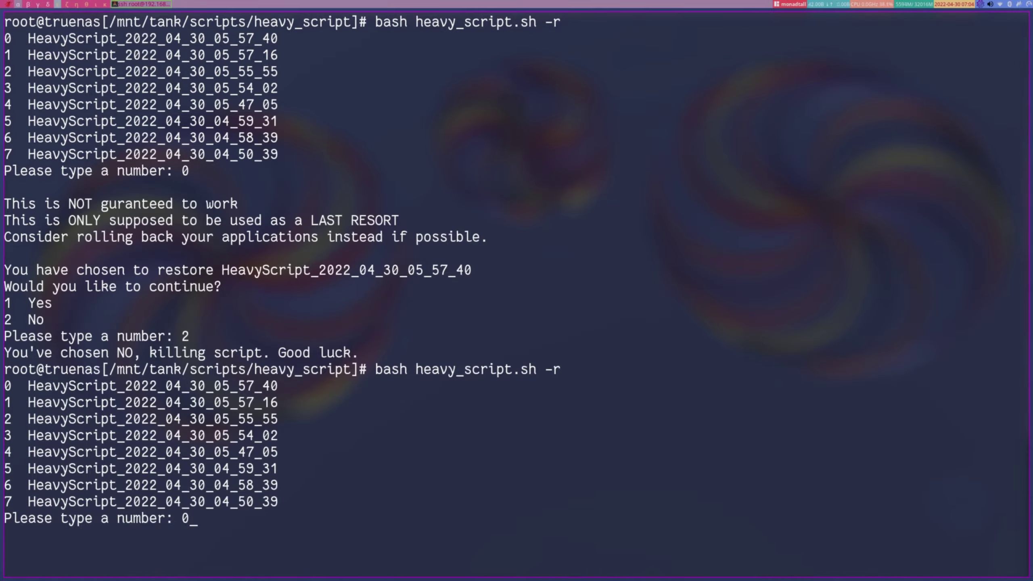
key(Return)
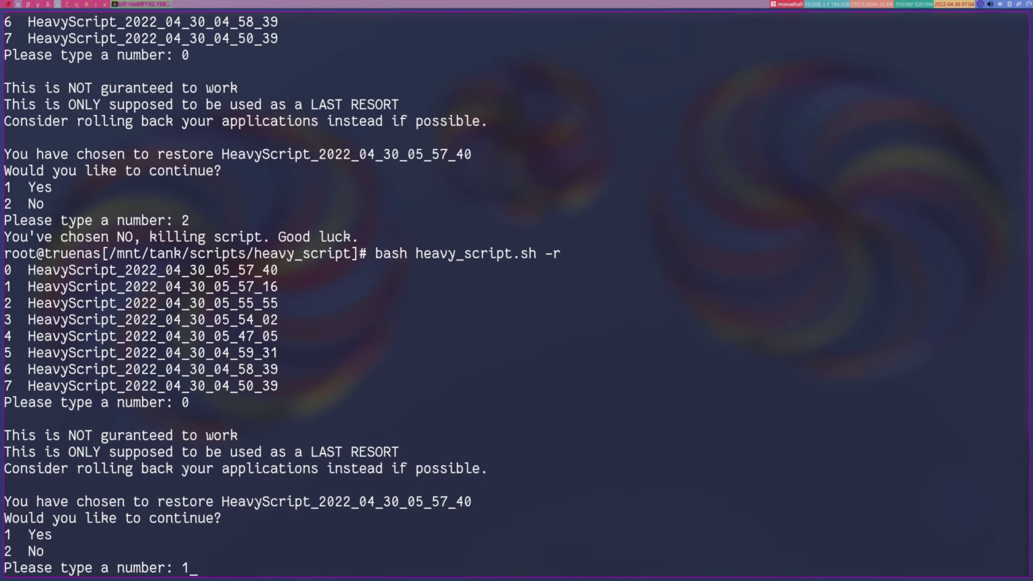
key(Return)
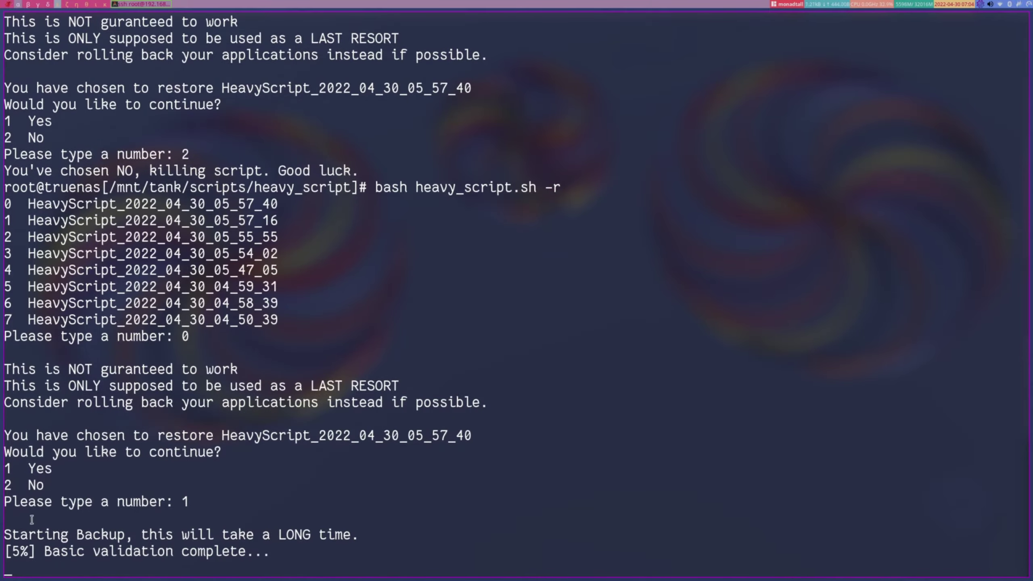
Step: Monitor the restore in the TrueNAS Task Manager and review its progress log in the terminal
drag(8, 535, 366, 534)
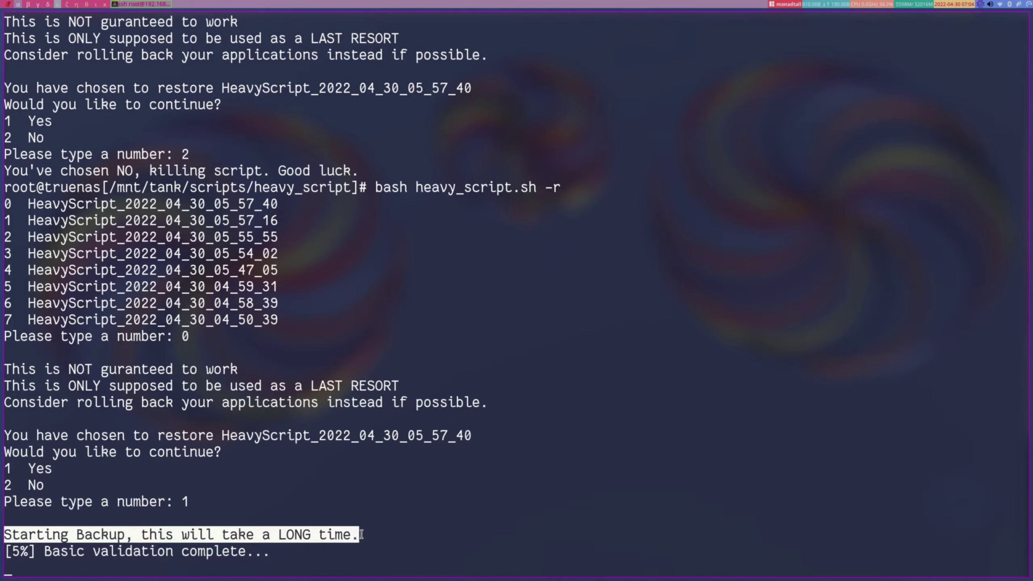
click(375, 535)
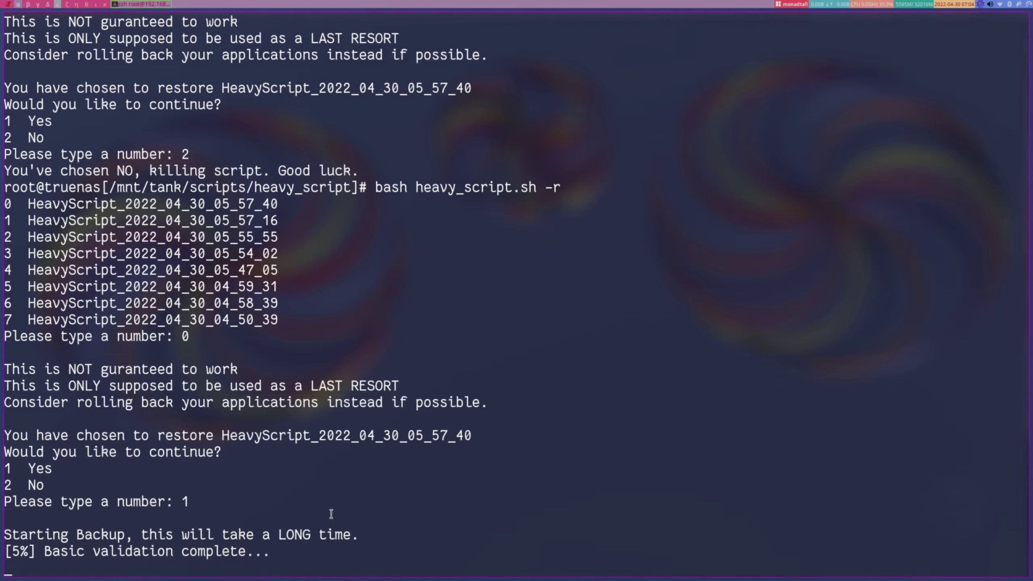
key(super+2)
click(922, 74)
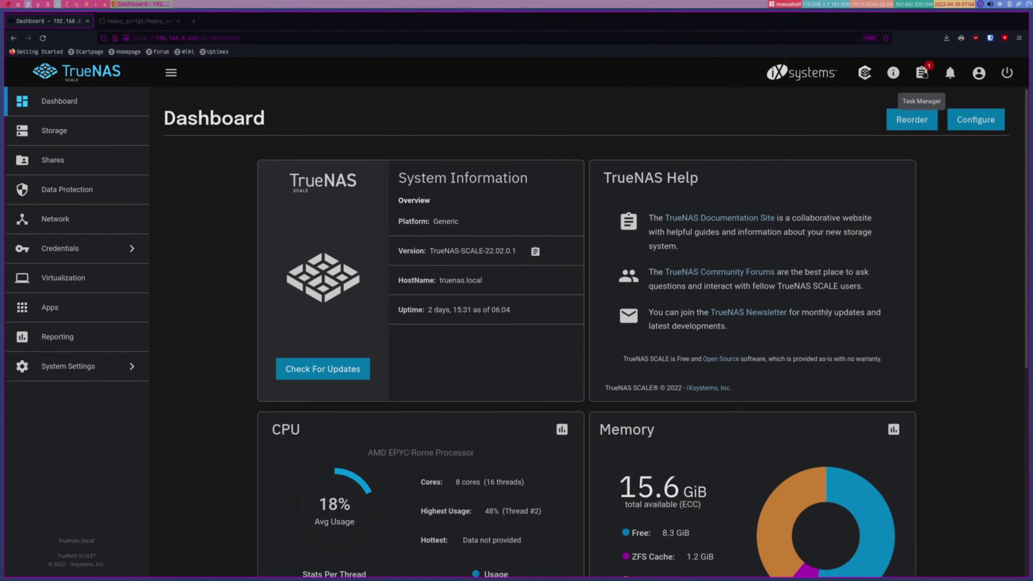
click(922, 73)
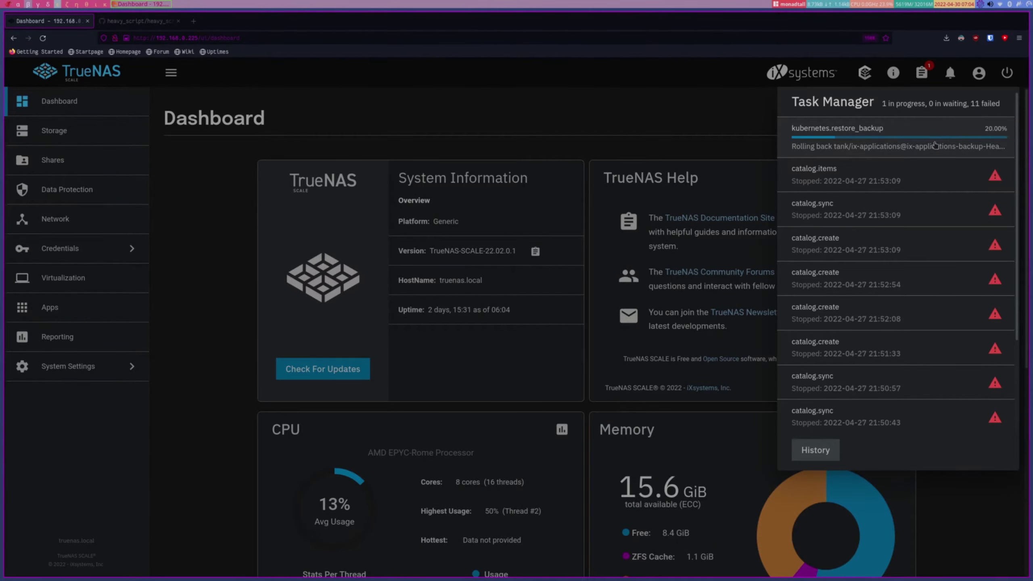
key(super+1)
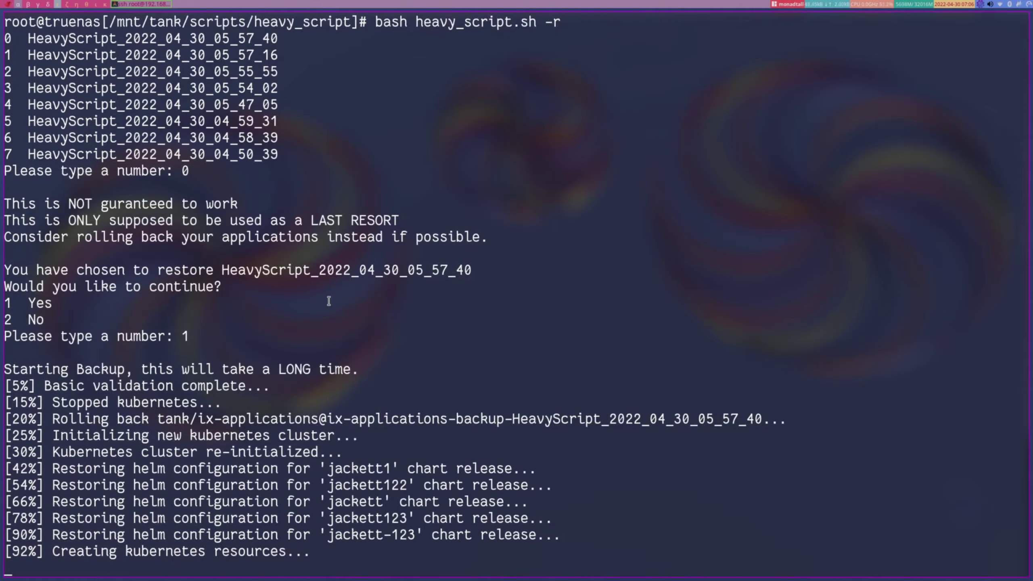
drag(49, 311, 575, 553)
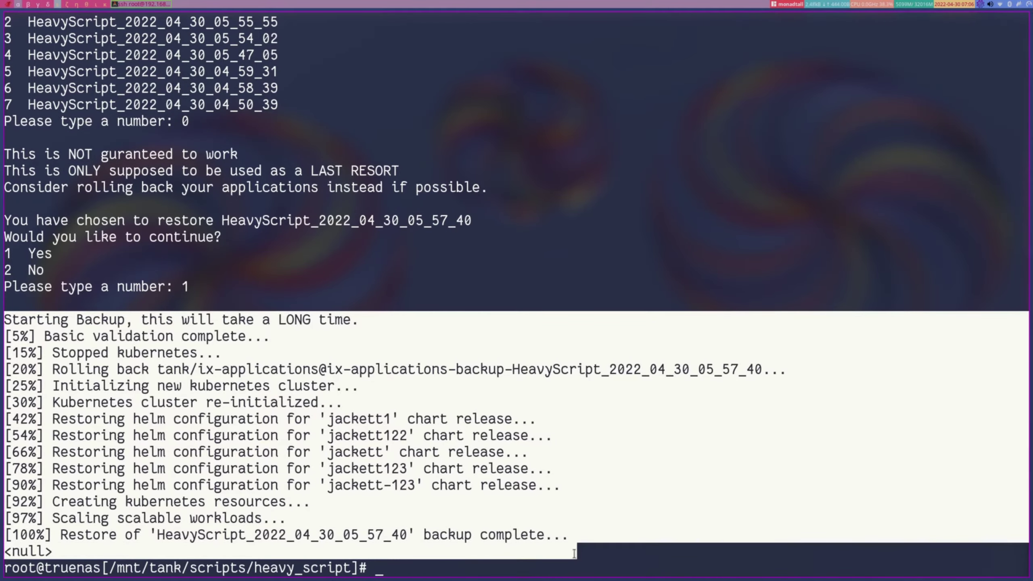
Step: Check the restored apps on the TrueNAS Applications page and view the jackett1 web interface before closing its tab
click(501, 497)
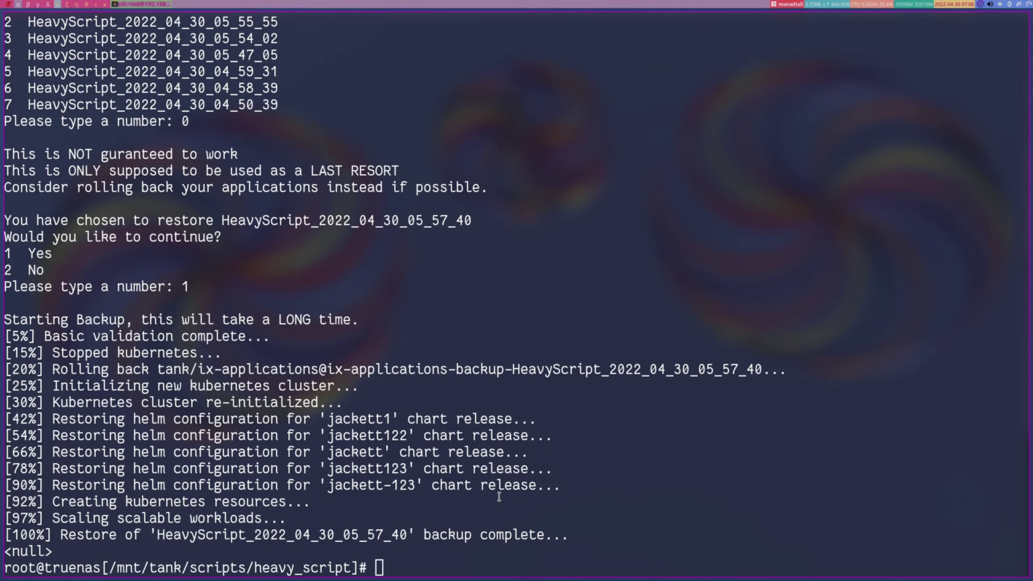
key(super+2)
click(219, 245)
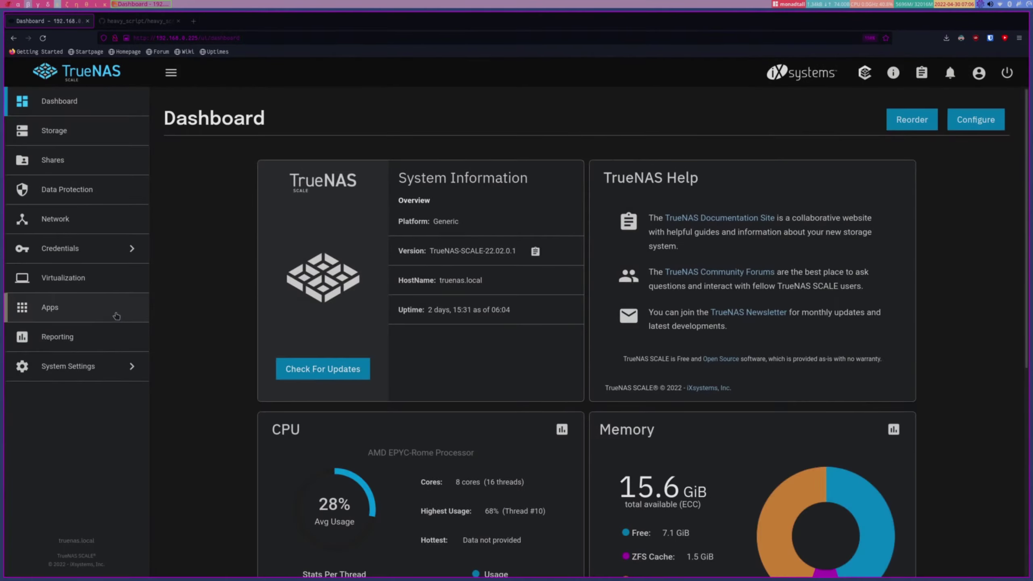
click(73, 310)
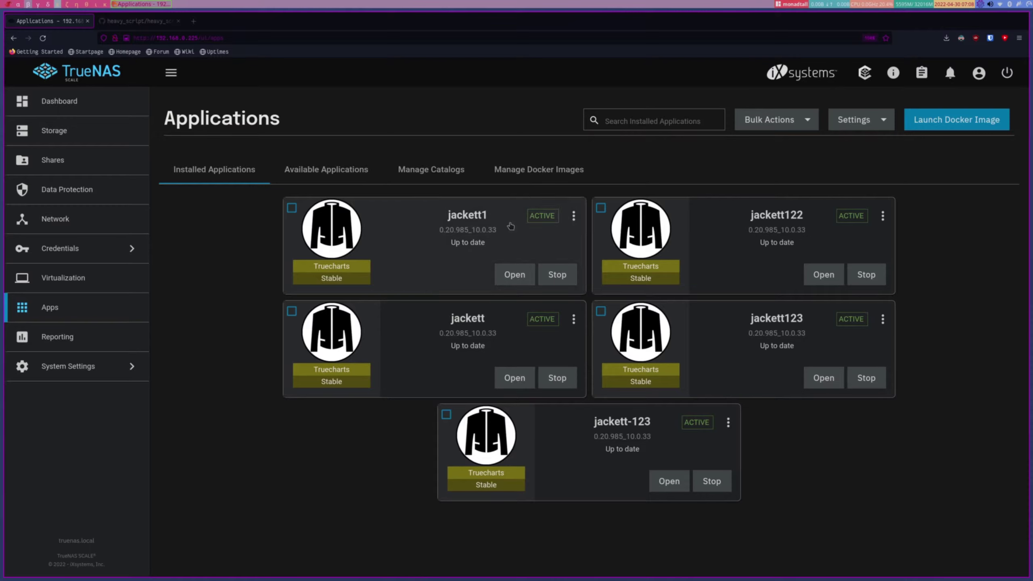
click(522, 270)
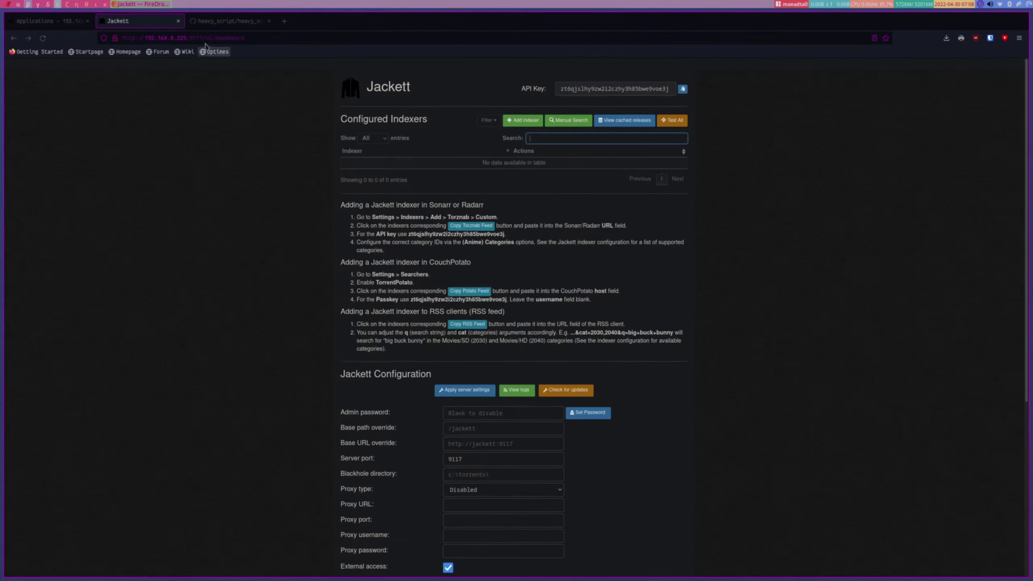
click(177, 21)
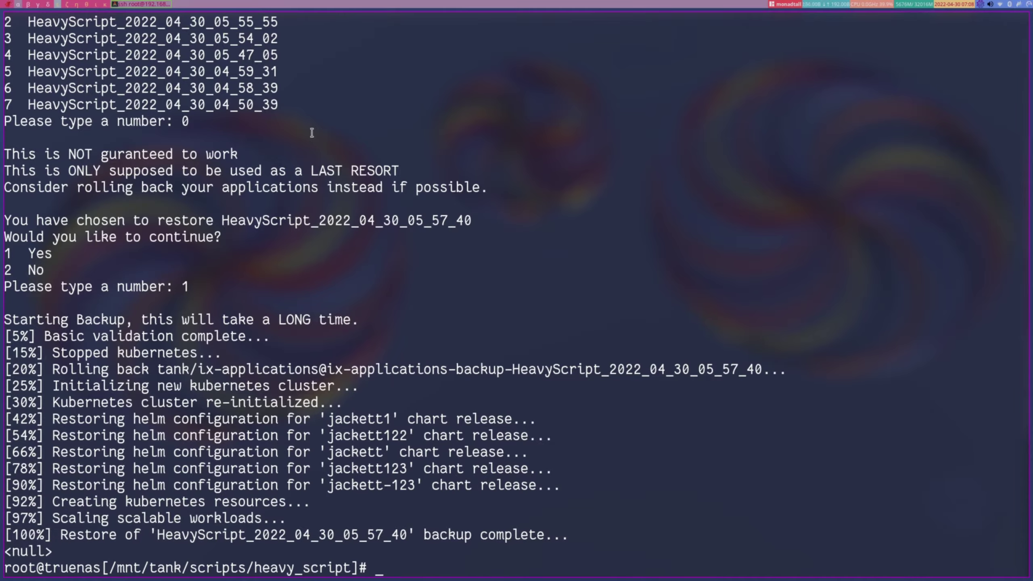
Step: Clear the terminal and examine the app config storage type in jackett1's edit settings in TrueNAS without saving changes
key(ctrl+l)
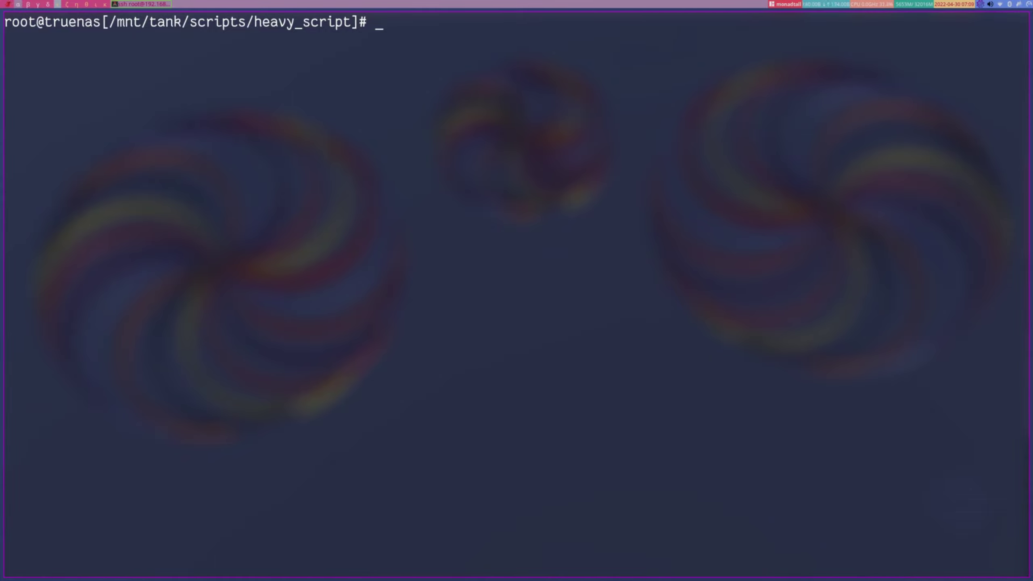
key(alt+Tab)
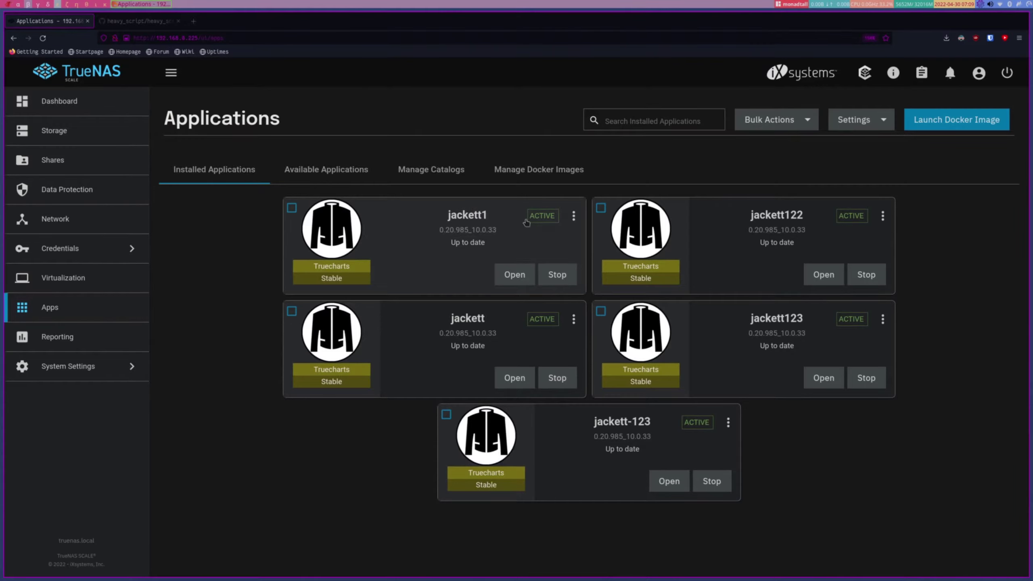
click(573, 216)
click(585, 230)
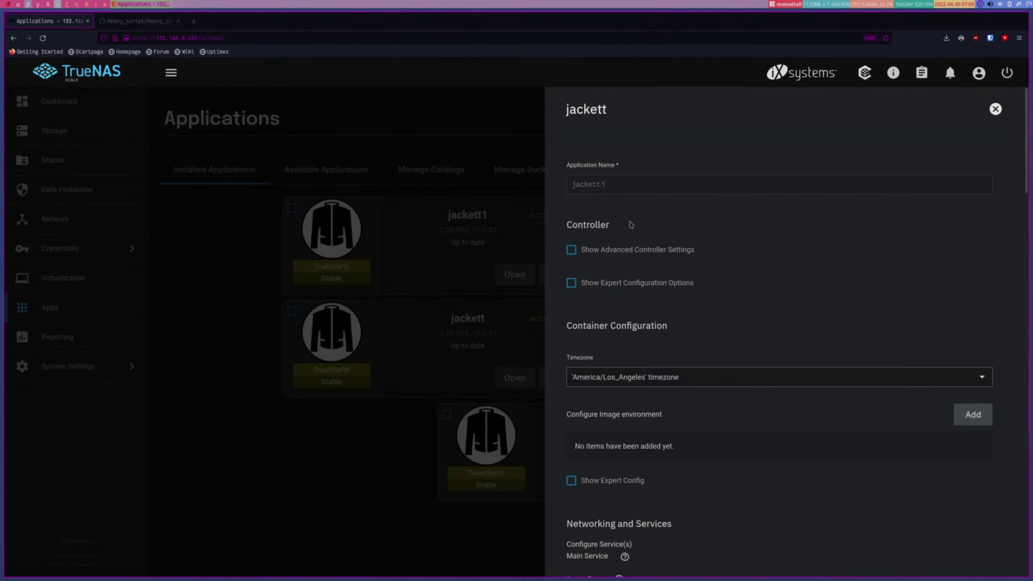
scroll(675, 291, down, 15)
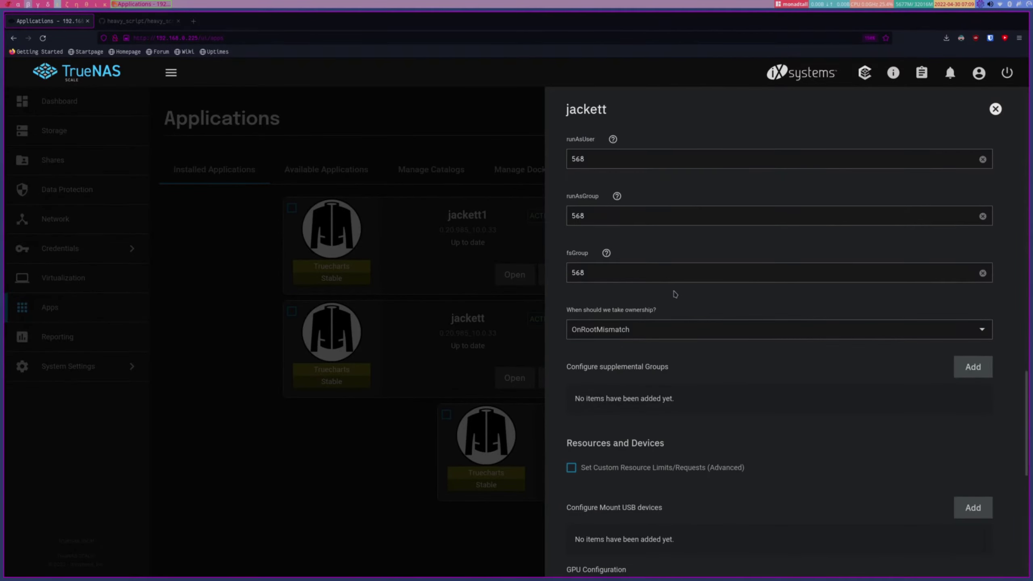
scroll(674, 295, up, 12)
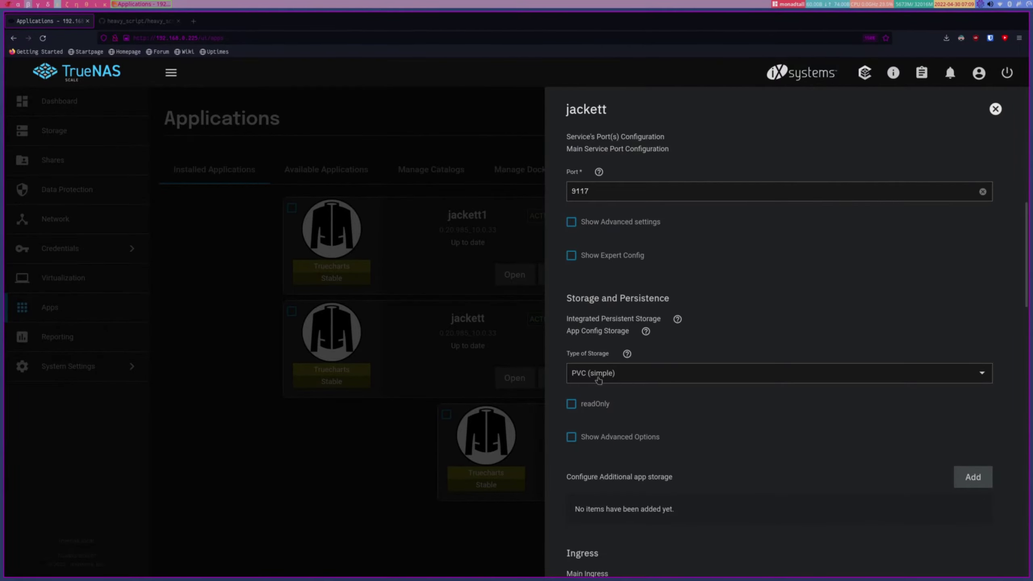
click(596, 374)
click(594, 371)
click(396, 385)
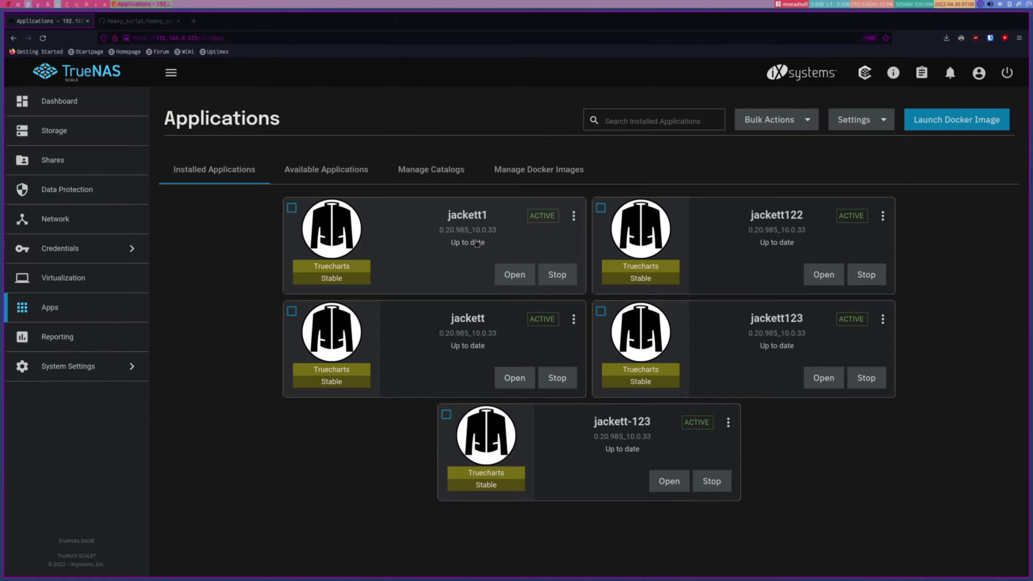
Step: View the Roll Back option for jackett1 and dismiss it without rolling back the app
click(573, 216)
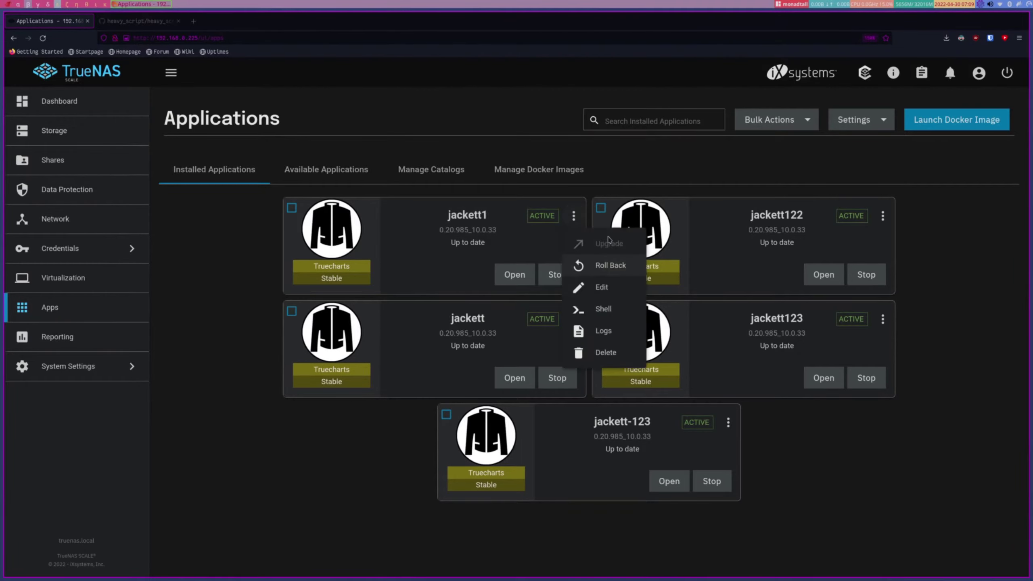
click(635, 274)
click(520, 385)
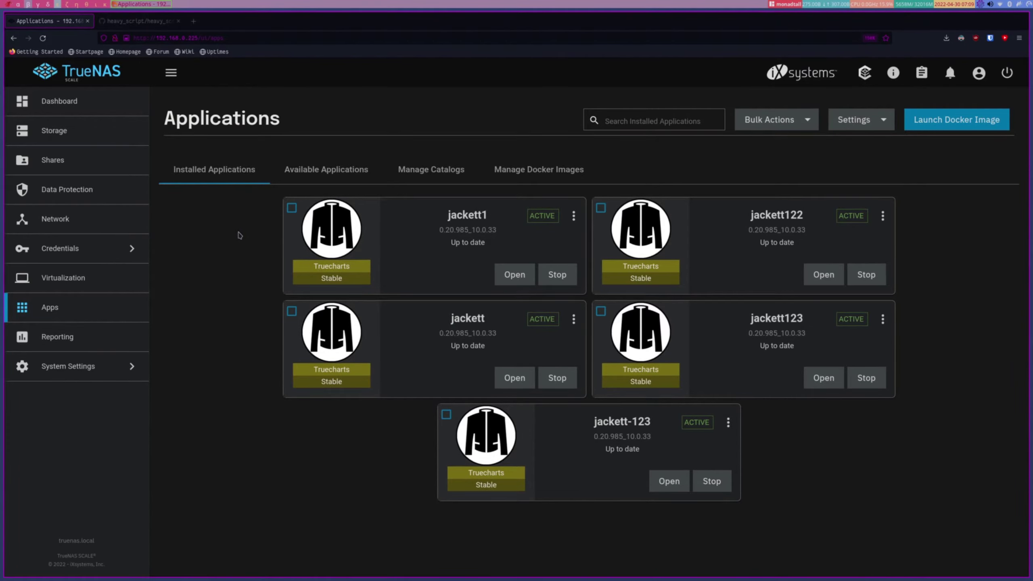
Step: Switch to the terminal, run bash heavy_script.sh -m, and choose option 1 to mount a volume
key(alt+Tab)
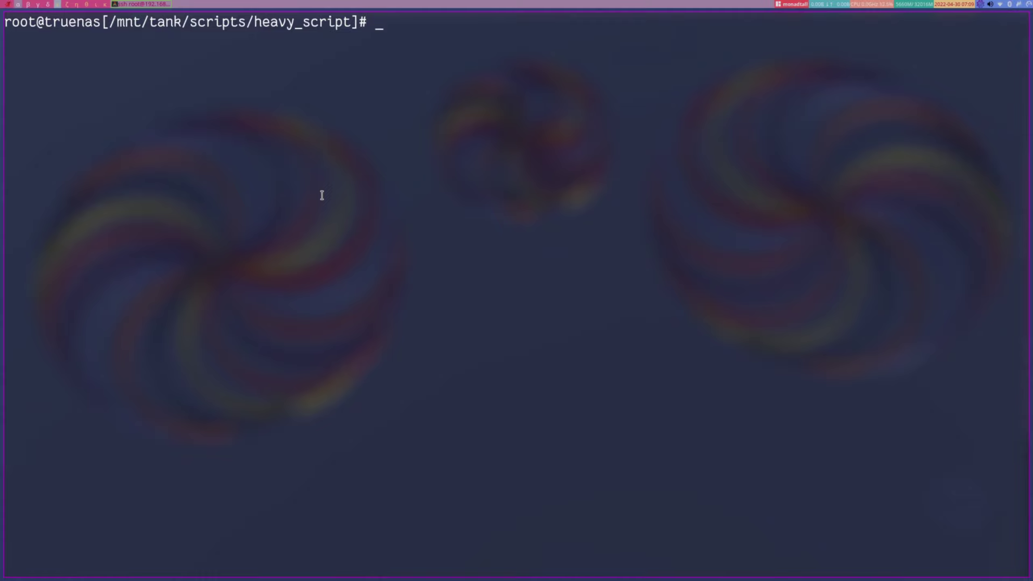
text(bash heavy_script.sh -r)
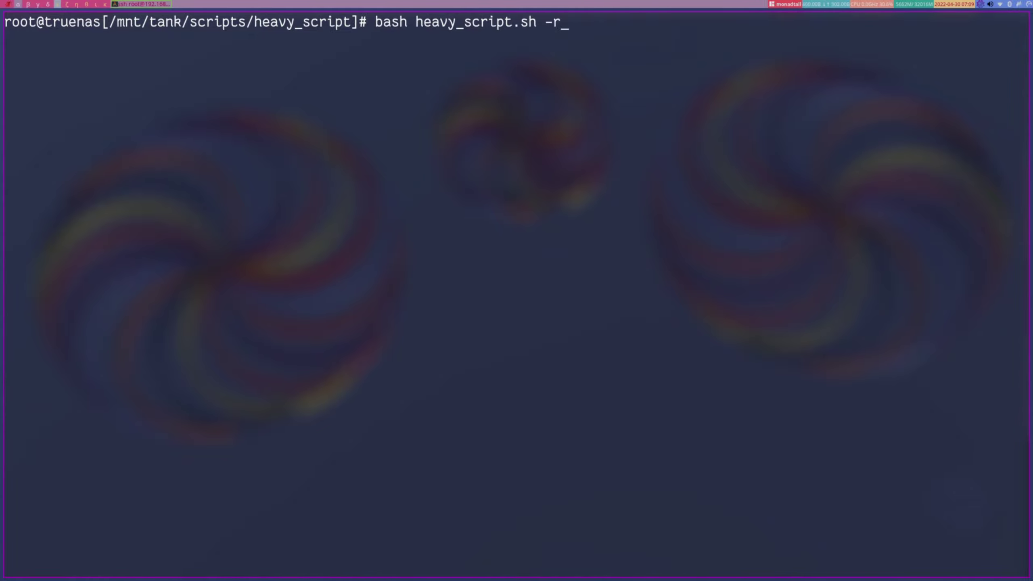
key(BackSpace)
text(m)
key(Return)
text(1)
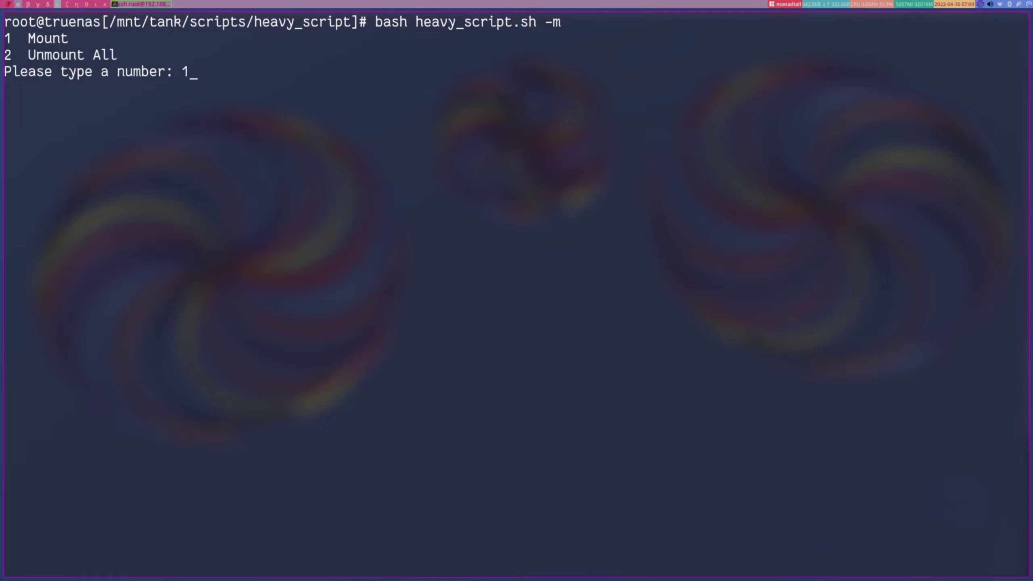
key(Return)
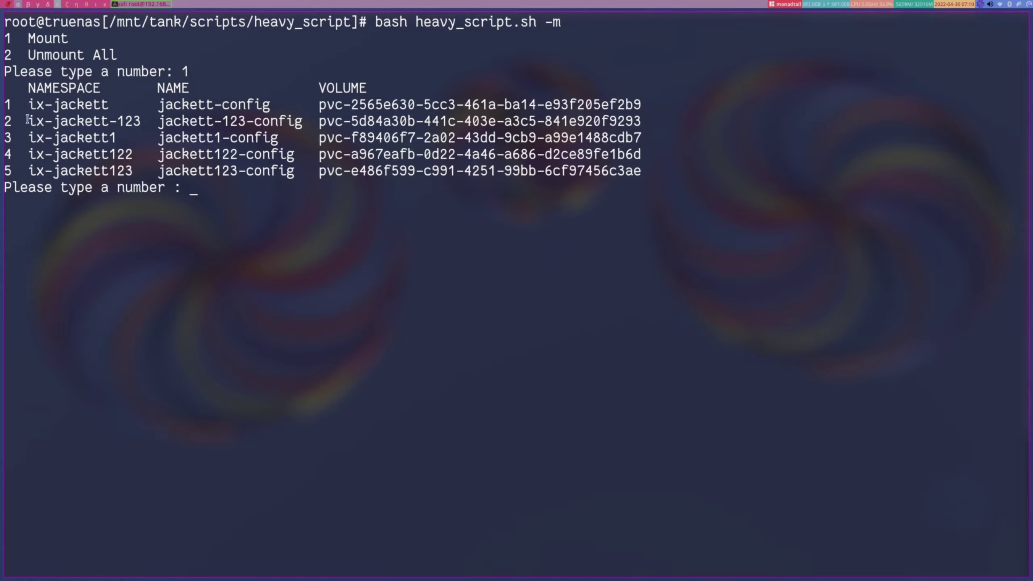
Step: Compare the ix-jackett-123 and ix-jackett123 entries and mount volume 2, jackett-123-config
drag(28, 119, 155, 120)
click(159, 171)
drag(22, 120, 149, 121)
drag(28, 170, 160, 172)
click(185, 184)
text(2)
key(Return)
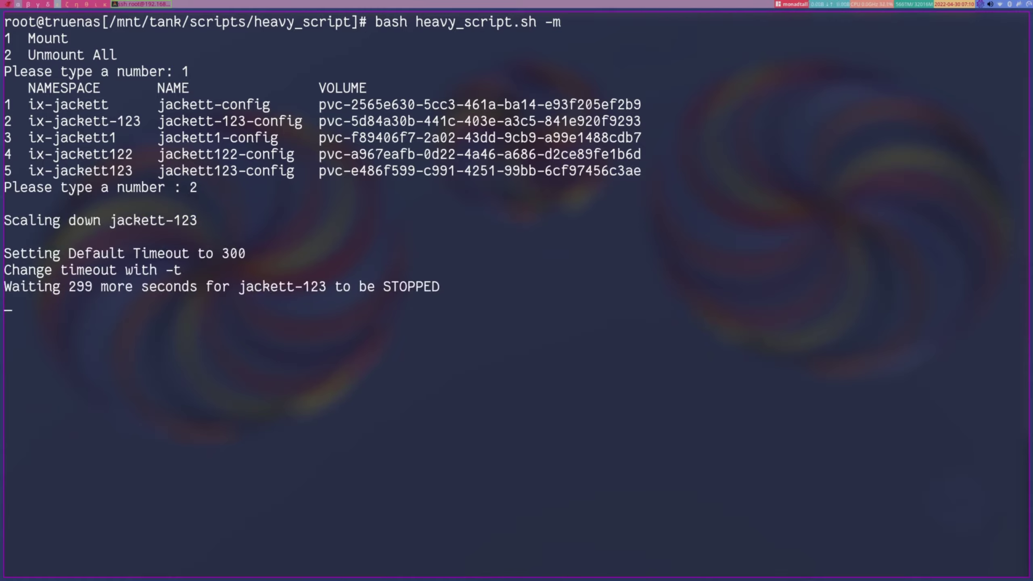
Step: Read the timeout notice, try adding -t 150 before -m in the recalled script command, and abandon the edit
drag(4, 247, 443, 289)
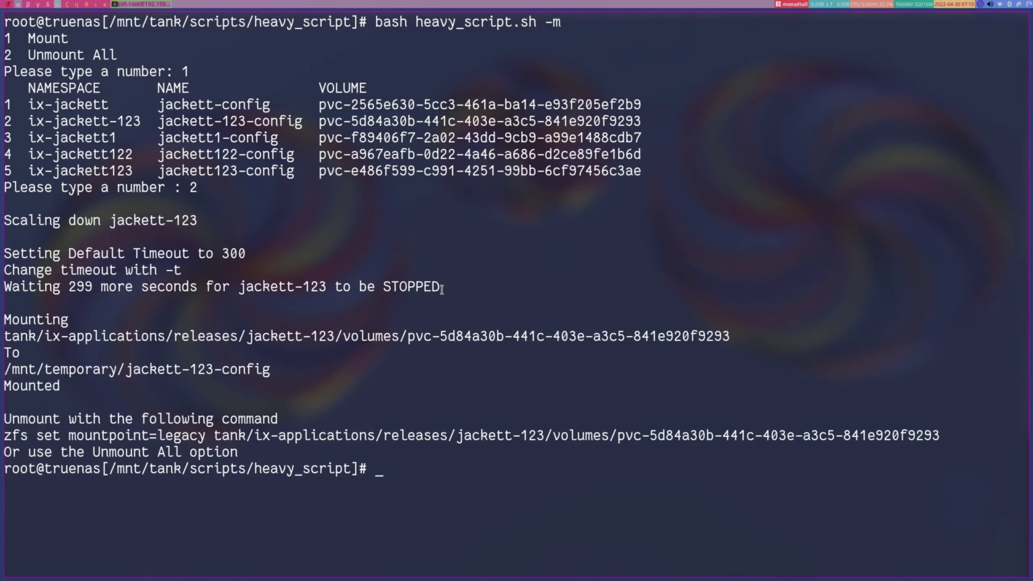
key(Up)
key(Left)
key(Left)
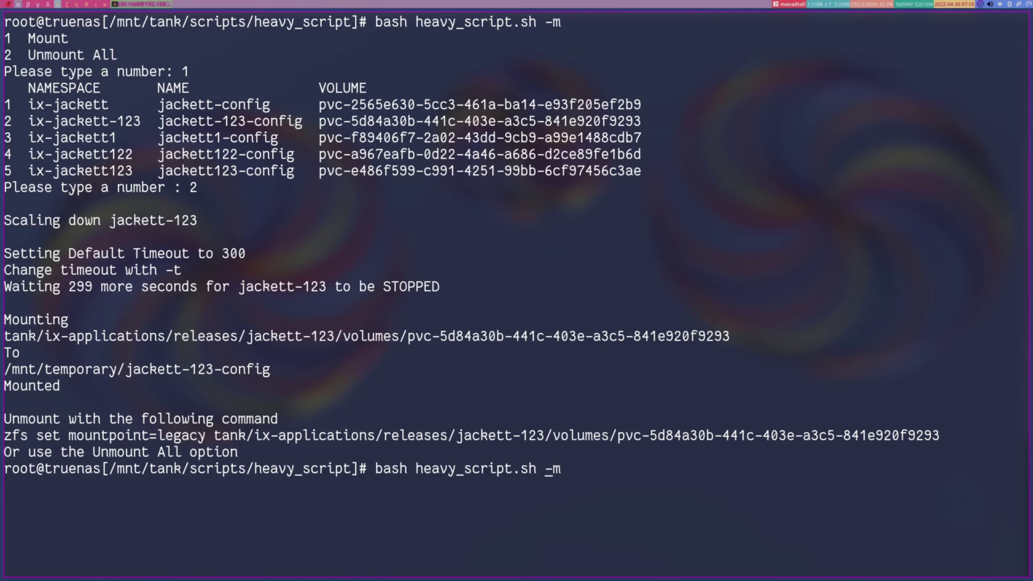
text(-t  150)
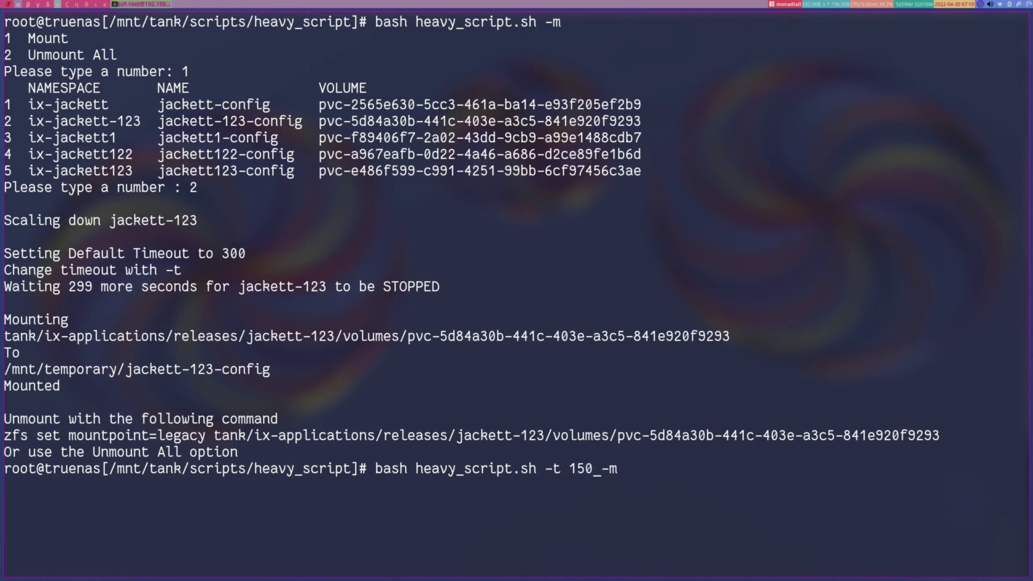
key(BackSpace)
key(BackSpace)
key(BackSpace)
key(BackSpace)
key(BackSpace)
key(BackSpace)
key(Return)
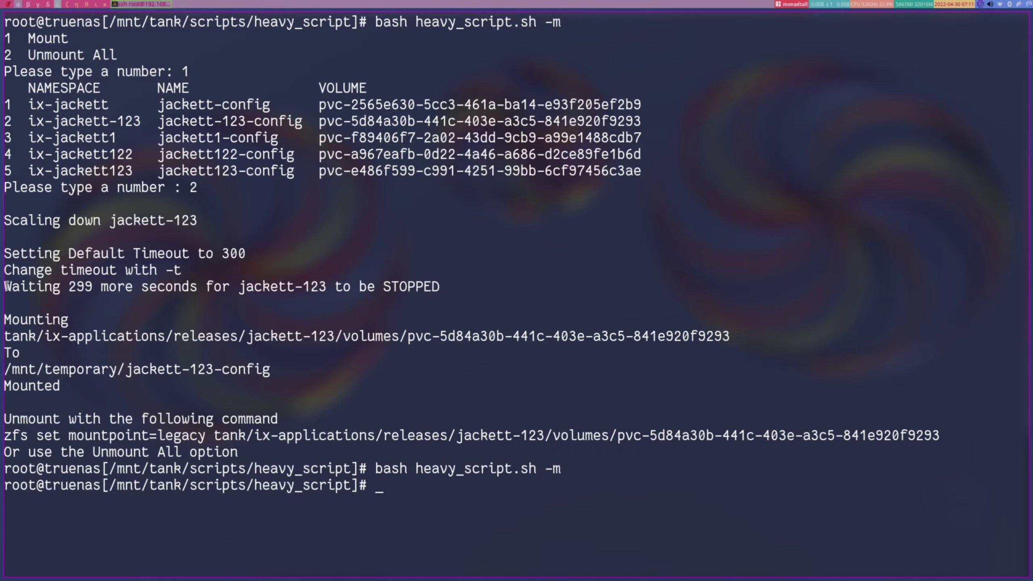
Step: Review the default timeout, the stop wait message, and the source and destination paths in the mount output
drag(5, 286, 443, 291)
drag(257, 254, 141, 253)
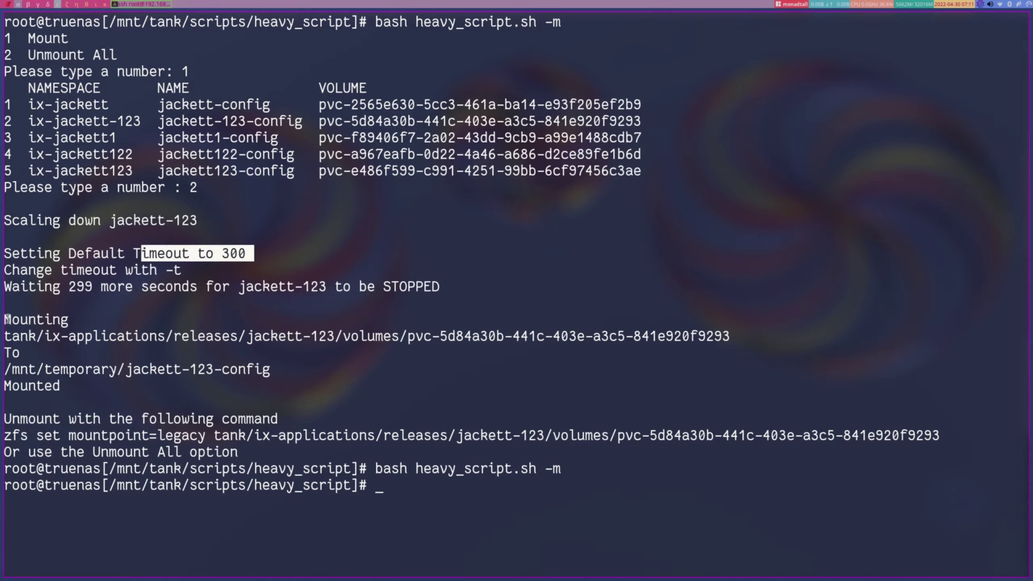
drag(7, 320, 440, 386)
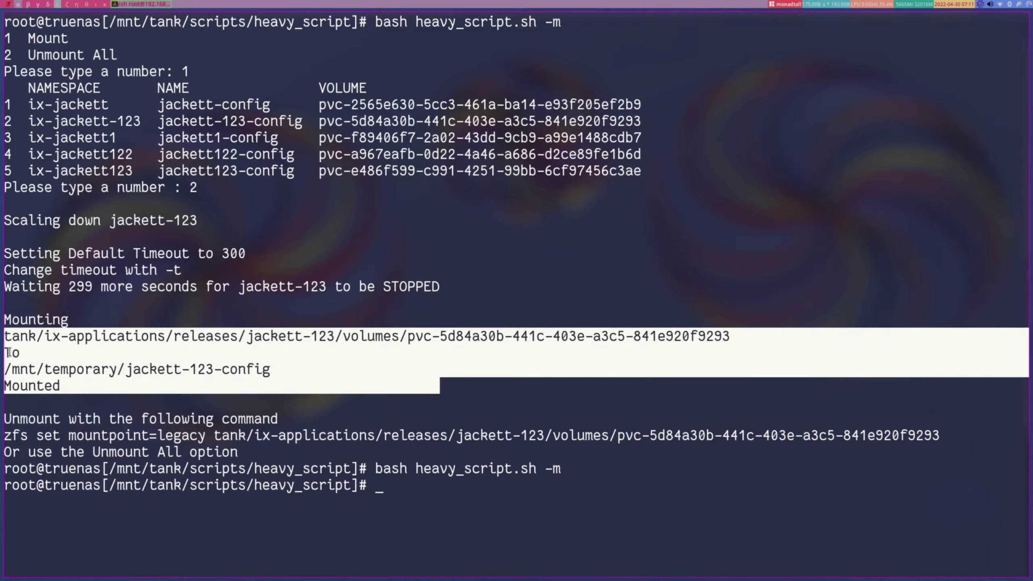
drag(8, 352, 279, 368)
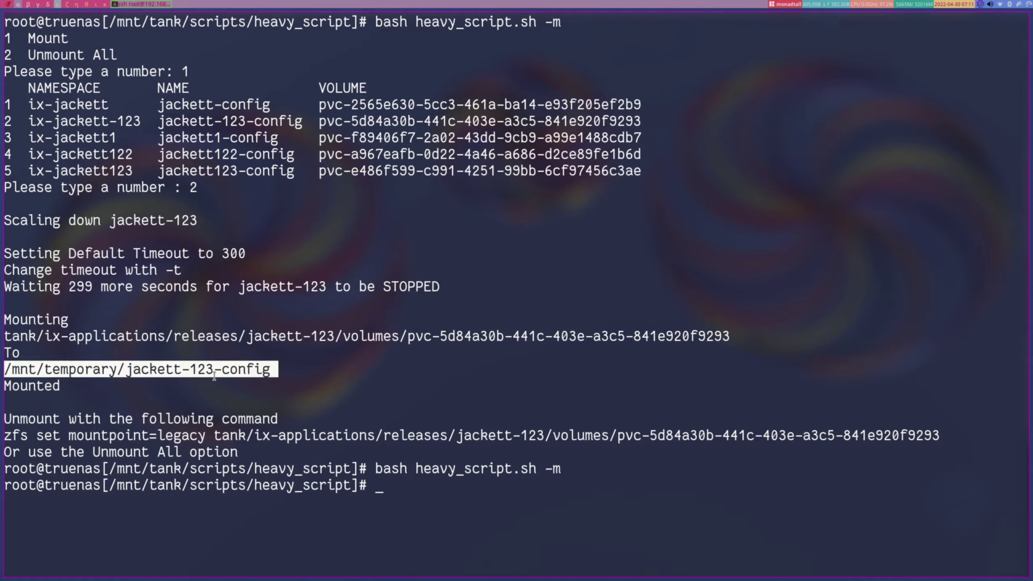
drag(5, 385, 75, 385)
click(74, 385)
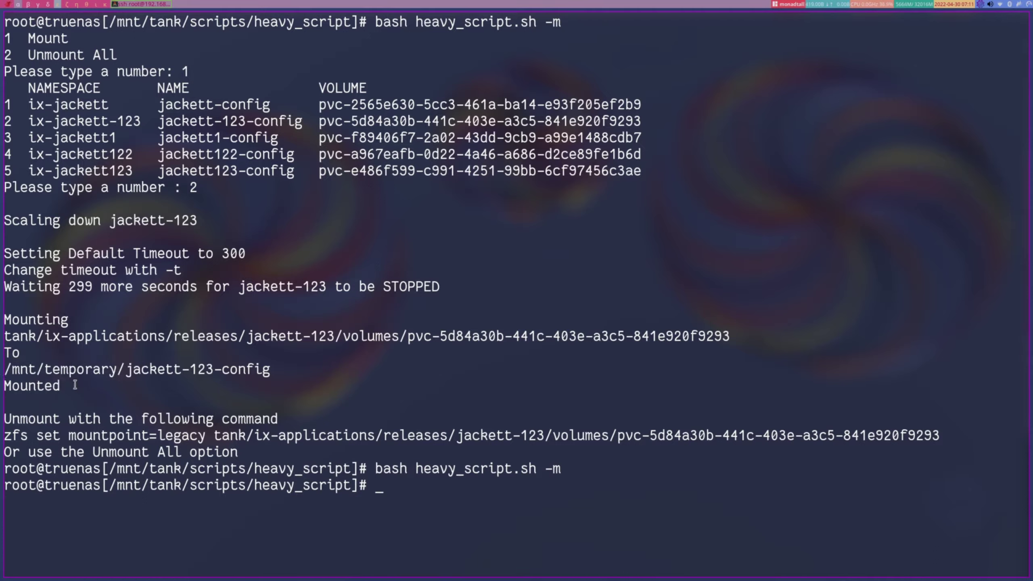
Step: Examine the zfs set mountpoint=legacy unmount command, its tank pool path, and the alternative Unmount All option in the output
drag(5, 419, 280, 416)
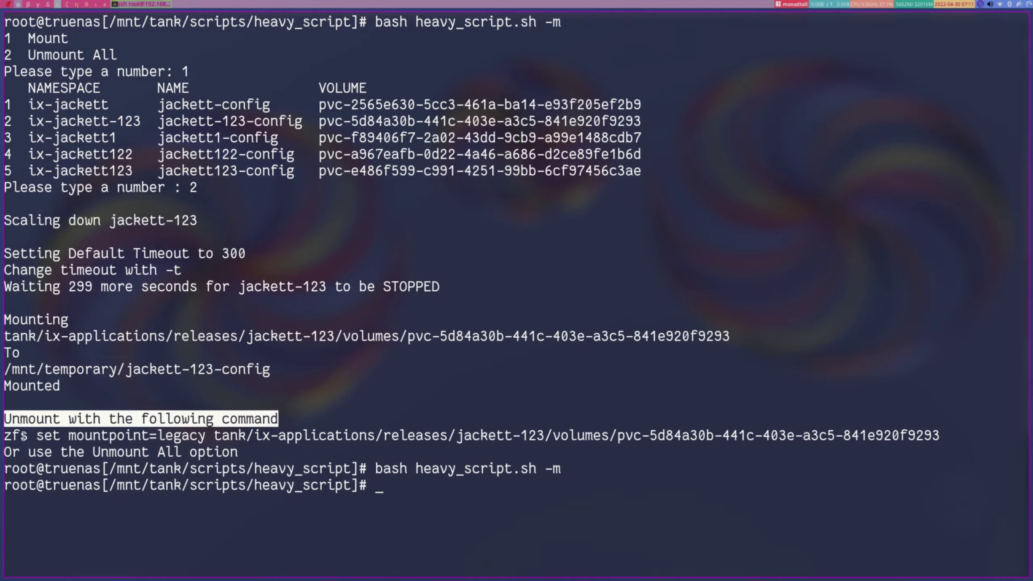
drag(5, 435, 939, 428)
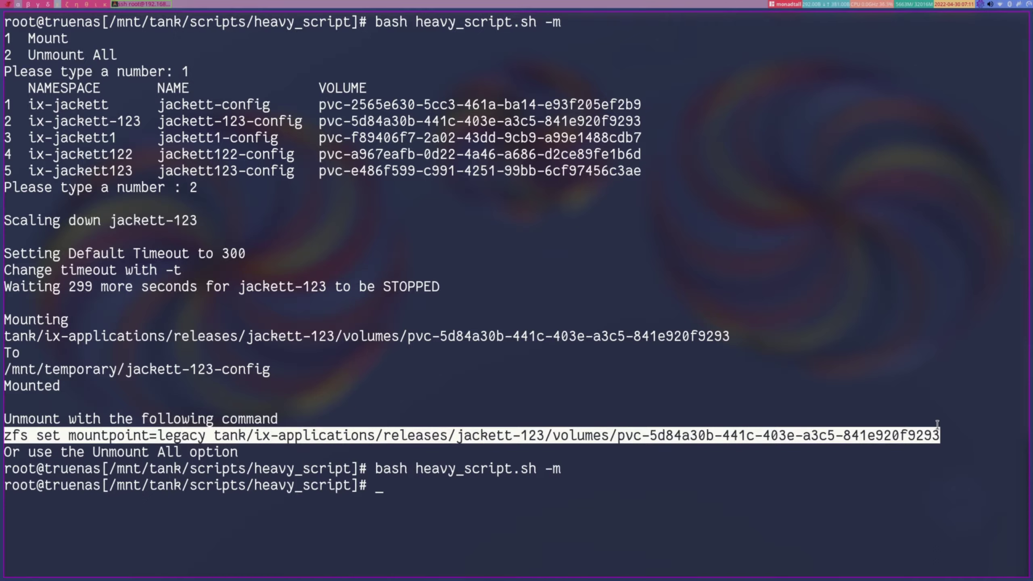
drag(946, 434, 5, 434)
click(163, 423)
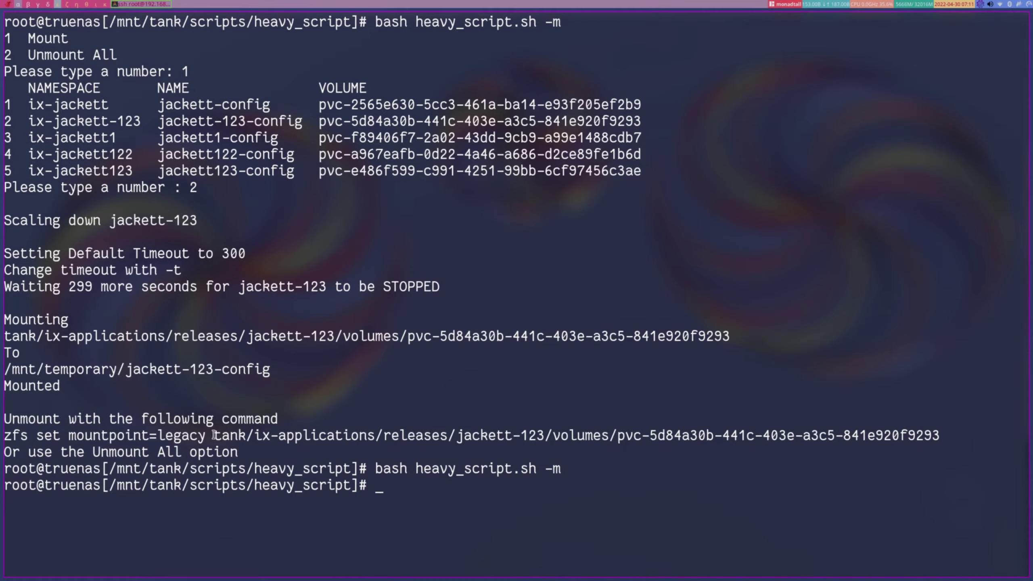
drag(213, 436, 254, 435)
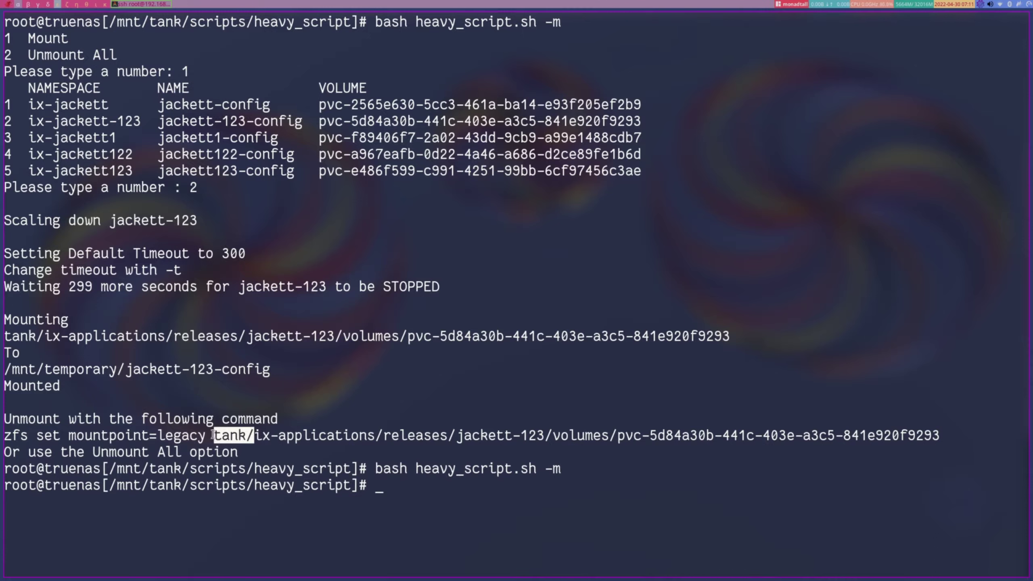
drag(212, 434, 272, 434)
drag(242, 452, 5, 448)
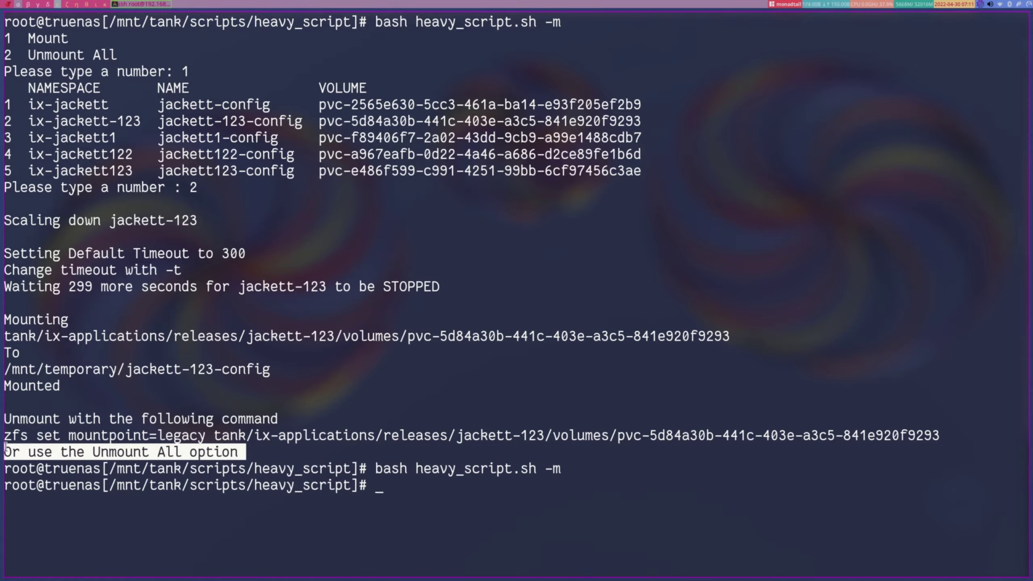
click(8, 435)
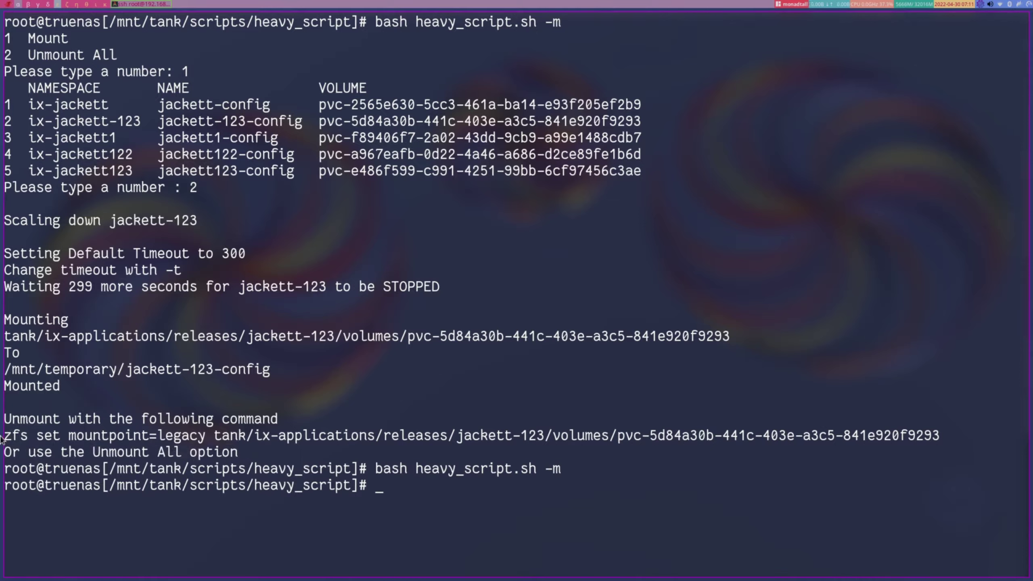
drag(8, 436, 946, 434)
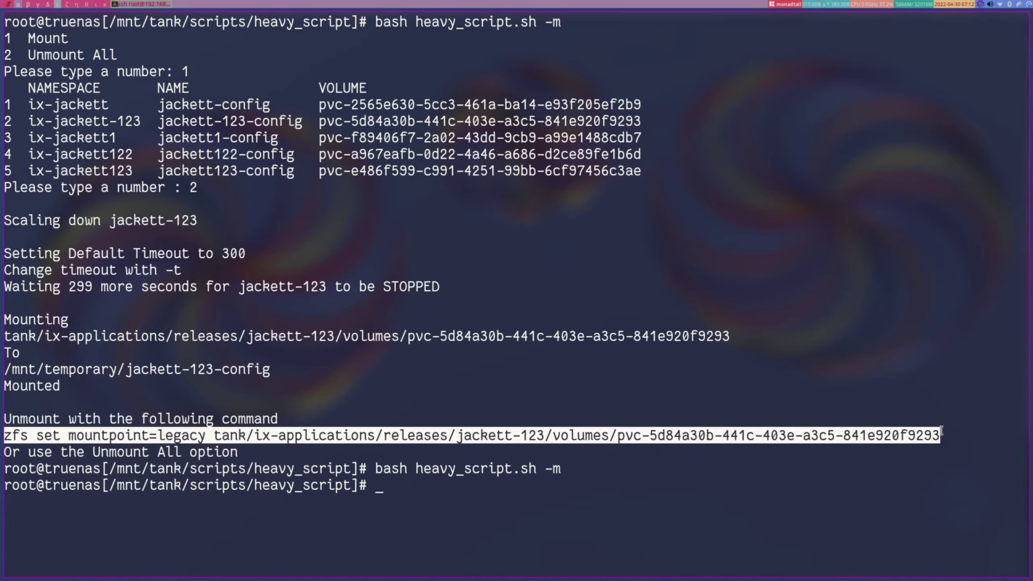
drag(3, 451, 239, 453)
click(379, 474)
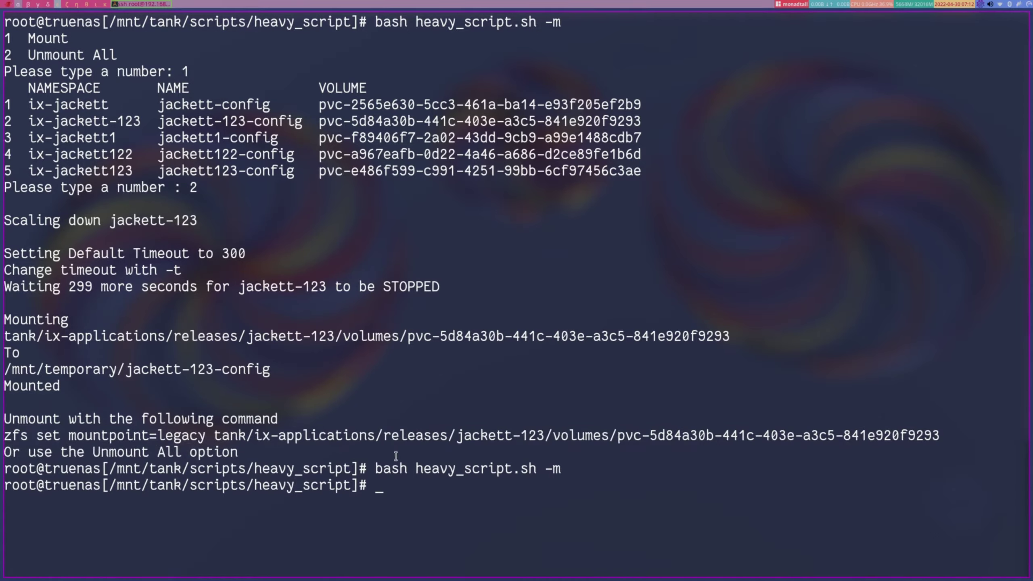
Step: Rerun bash heavy_script.sh -m, mount volume 5, jackett123-config, and check the app's status on the TrueNAS Applications page
key(Up)
key(Return)
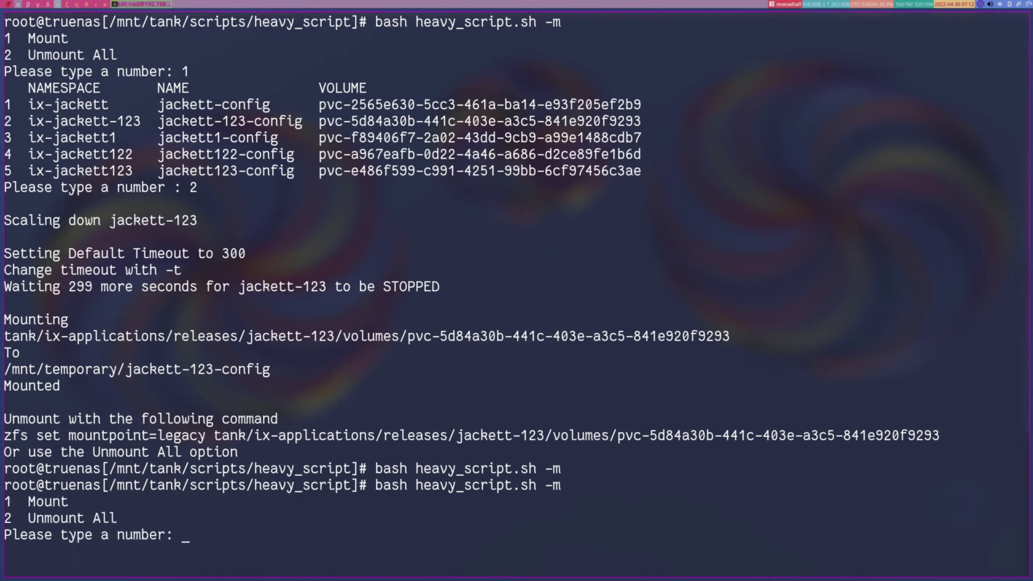
text(1)
key(Return)
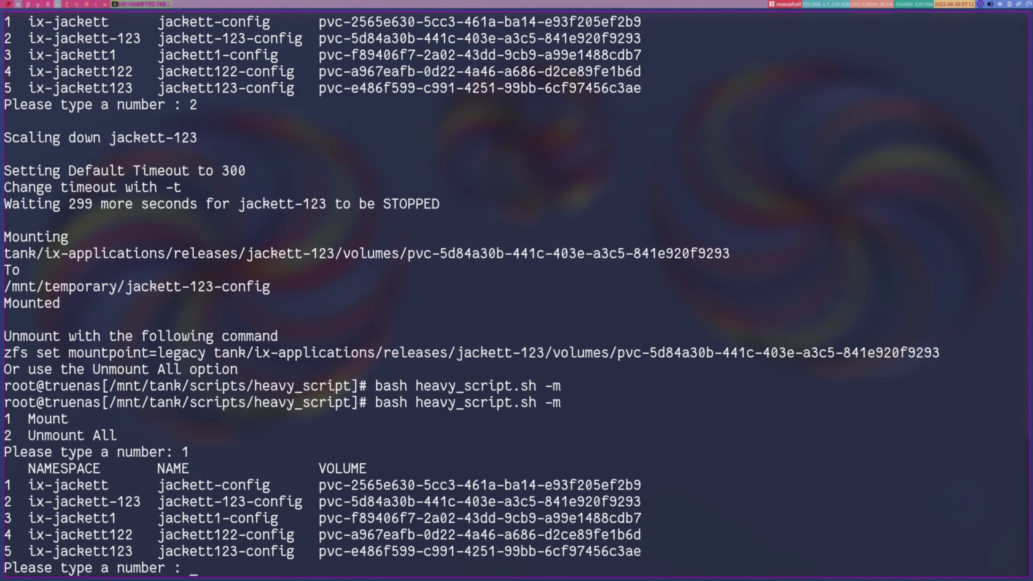
text(5)
key(Return)
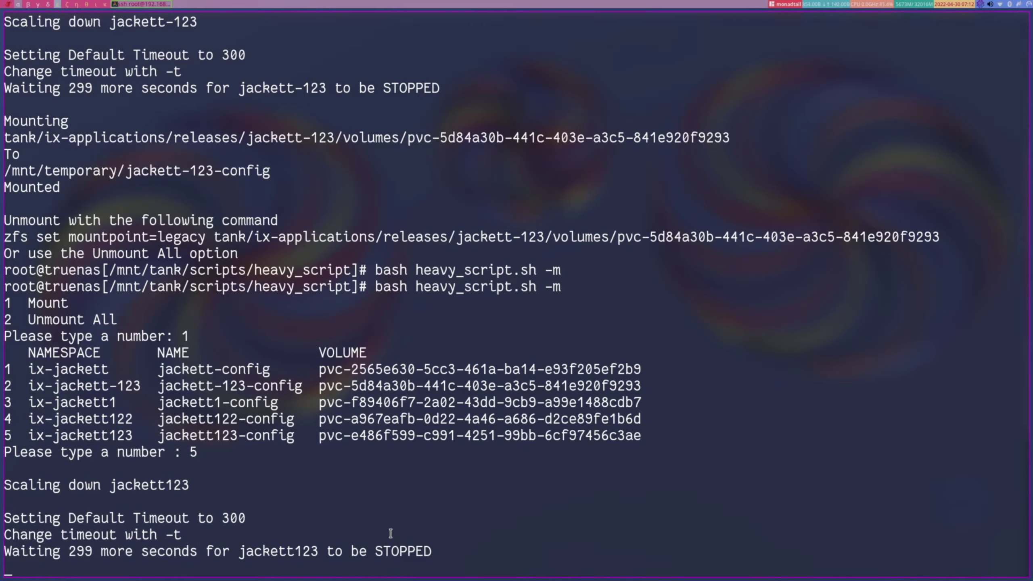
key(alt+Tab)
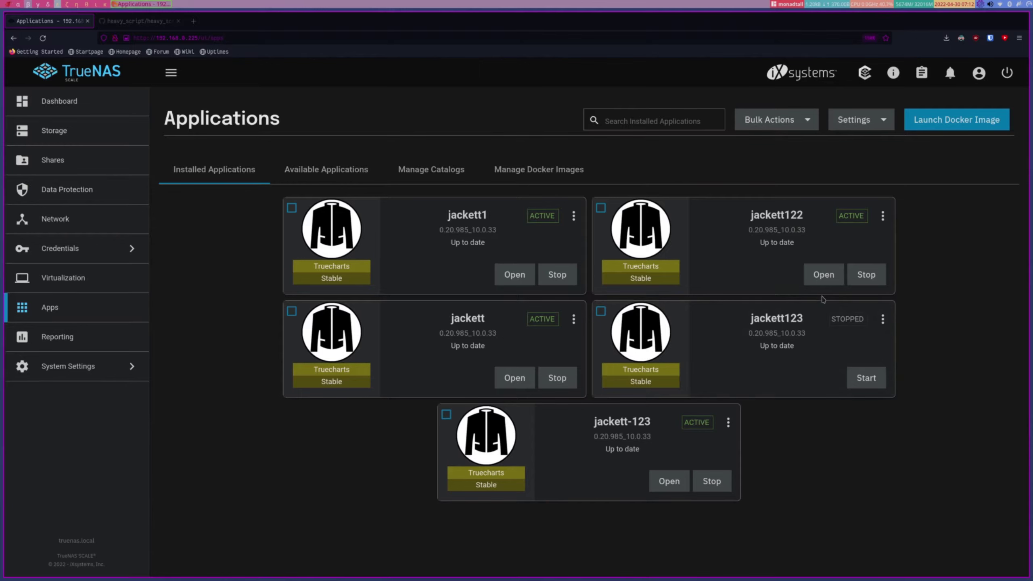
key(alt+Tab)
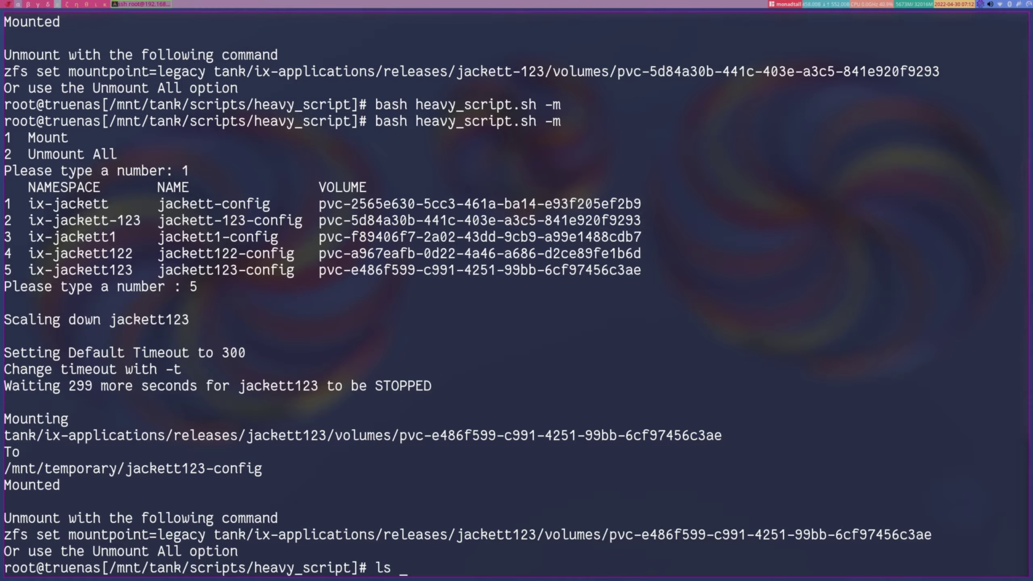
Step: List the contents of /mnt/temporary in the terminal
text(/mnt/t)
key(Tab)
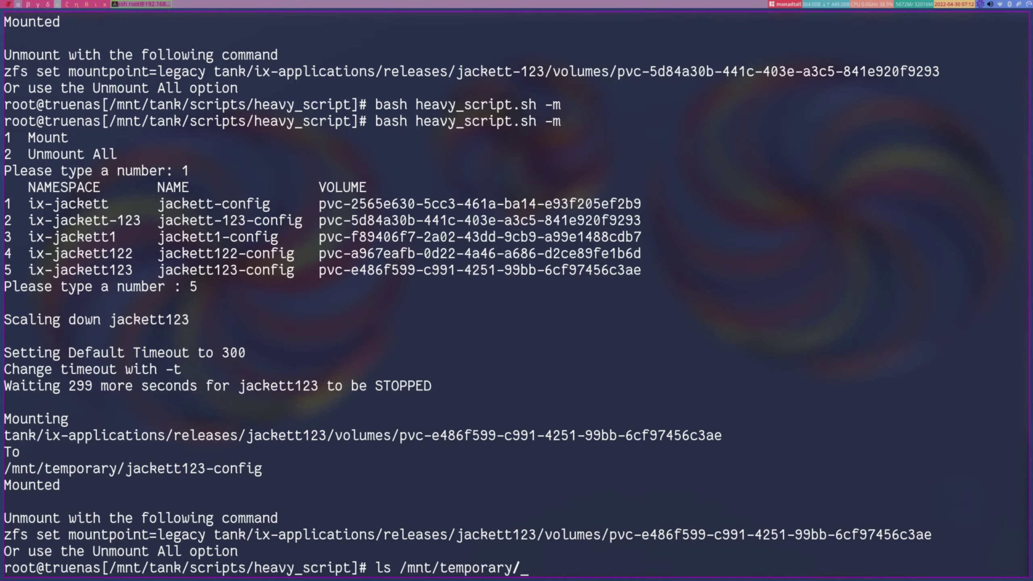
key(BackSpace)
key(Return)
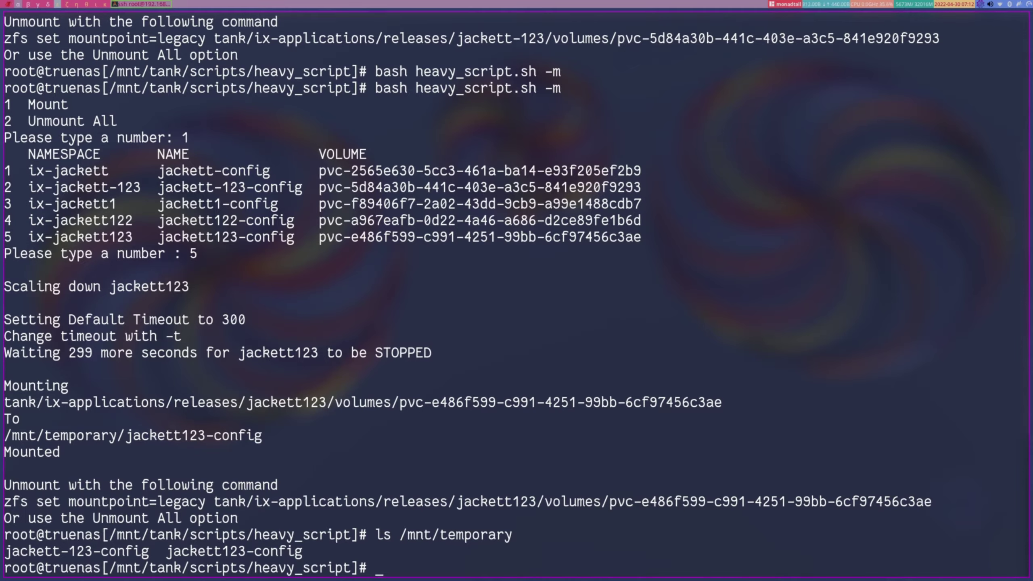
Step: Run bash heavy_script.sh -m again and mount volume 3, jackett1-config
key(Up)
key(Up)
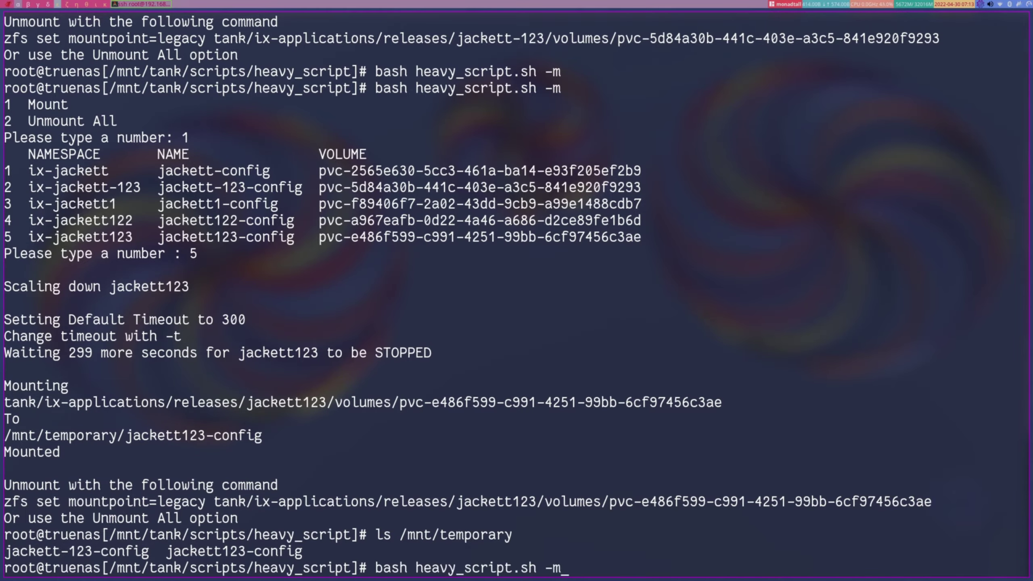
key(Return)
text(1)
key(Return)
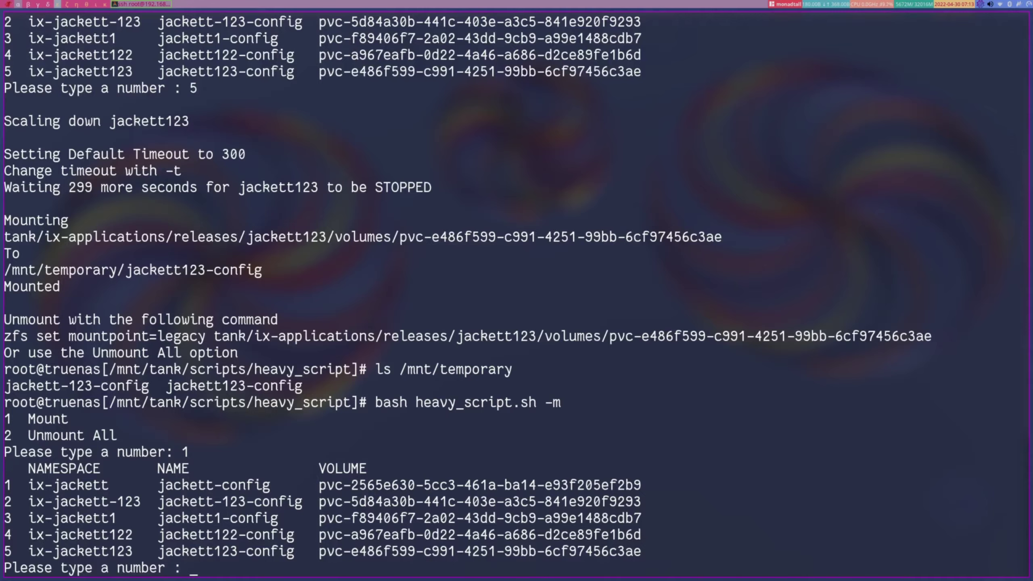
text(3)
key(Return)
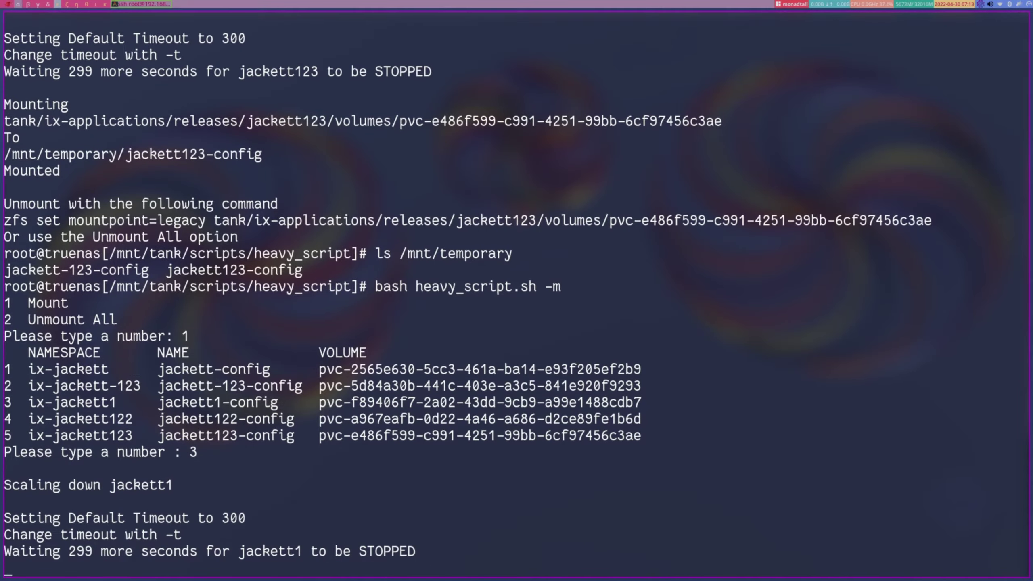
Step: Clear the terminal, list /mnt/temporary again, and examine the jackett1-config entry
text(clear)
key(Return)
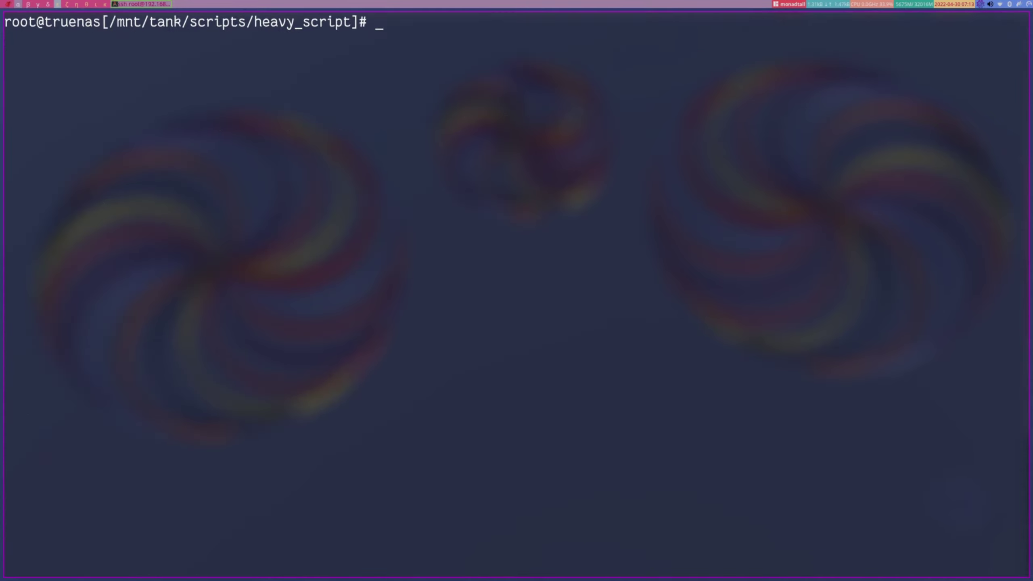
key(Up)
key(Up)
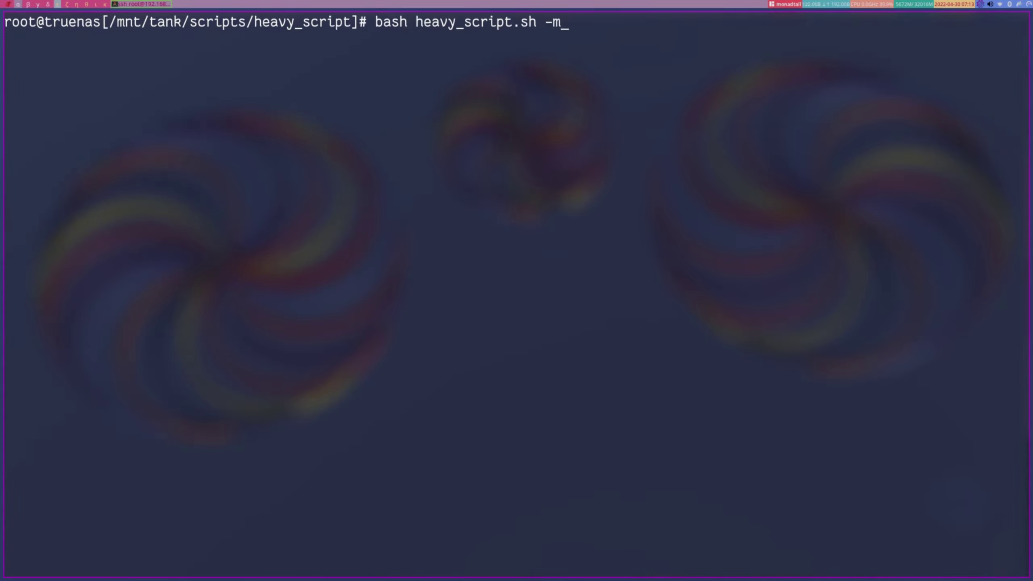
key(Up)
key(Return)
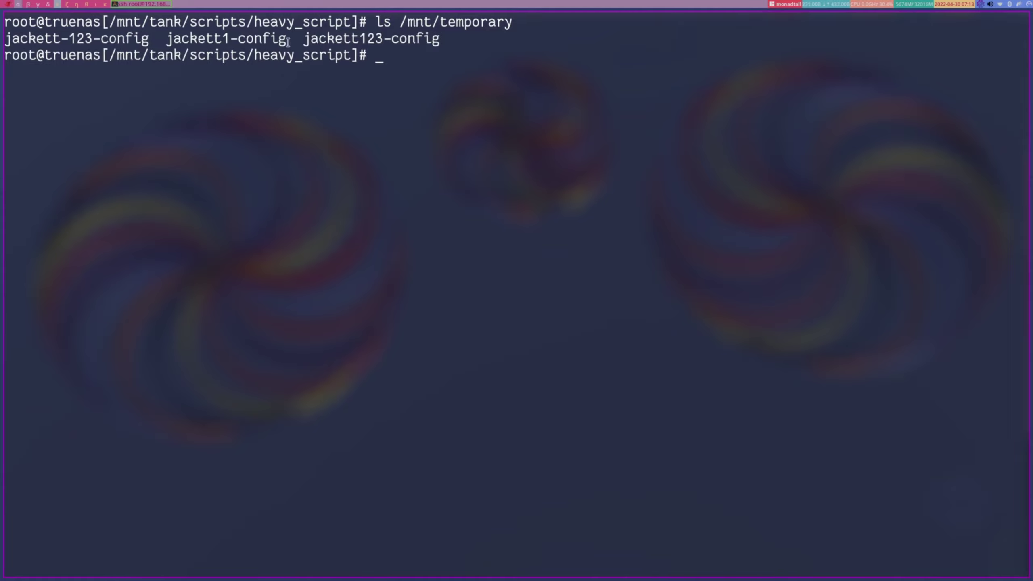
drag(288, 41, 158, 50)
click(266, 72)
Step: List the contents of the mounted /mnt/temporary/jackett123-config folder
key(Up)
text(/)
key(Tab)
text(1)
key(Tab)
key(Tab)
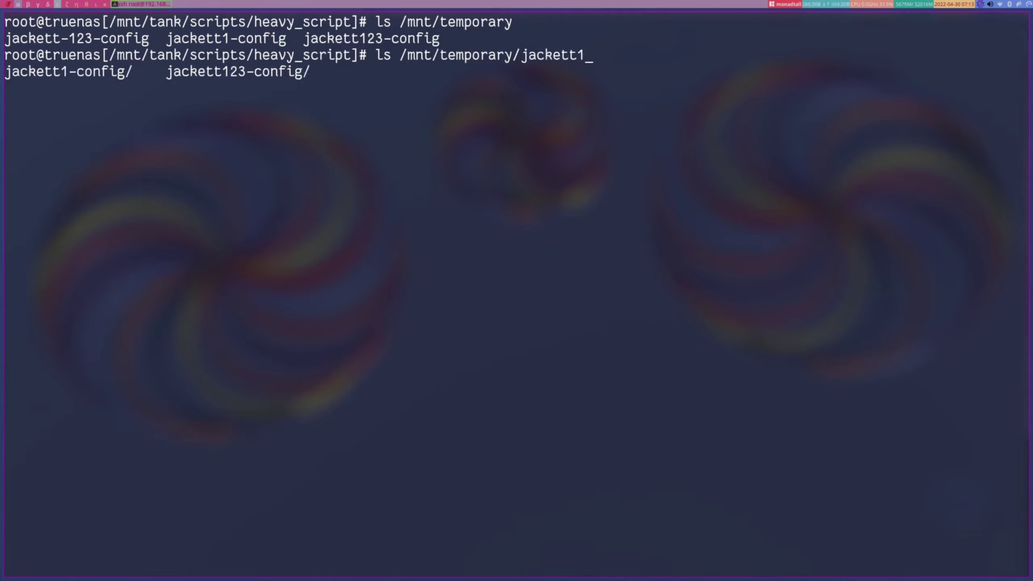
text(23)
key(Tab)
key(BackSpace)
key(Return)
Step: Preview the files inside jackett123-config/Jackett through path completion, and abandon the listing command
key(Up)
text(/)
key(Tab)
key(Tab)
key(Tab)
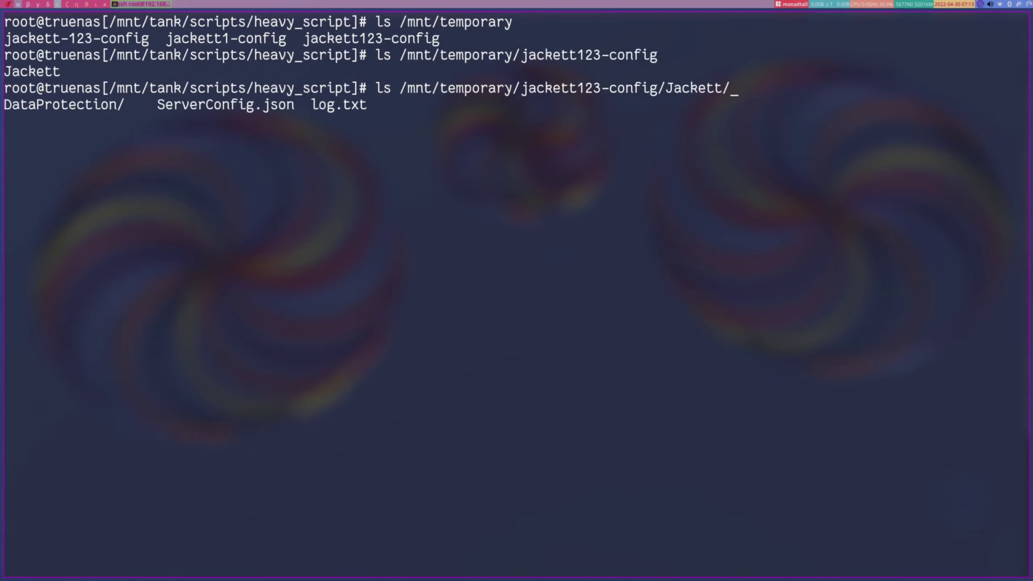
key(ctrl+c)
key(Return)
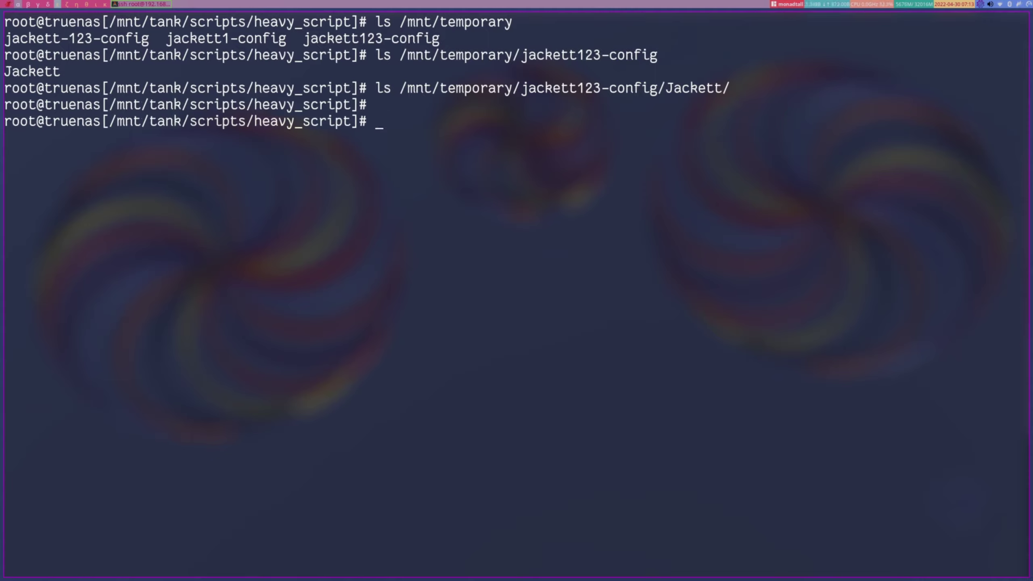
key(Return)
key(Return)
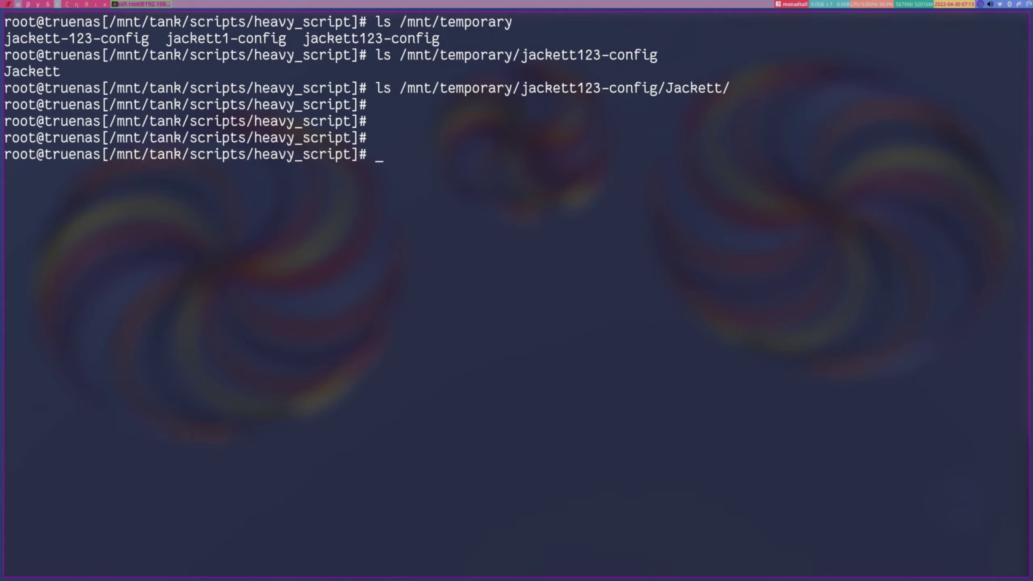
Step: Clear the terminal, run bash heavy_script.sh -m, and unmount all mounted volumes with option 2
text(clear)
key(Return)
text(clear)
key(Up)
key(Up)
key(Up)
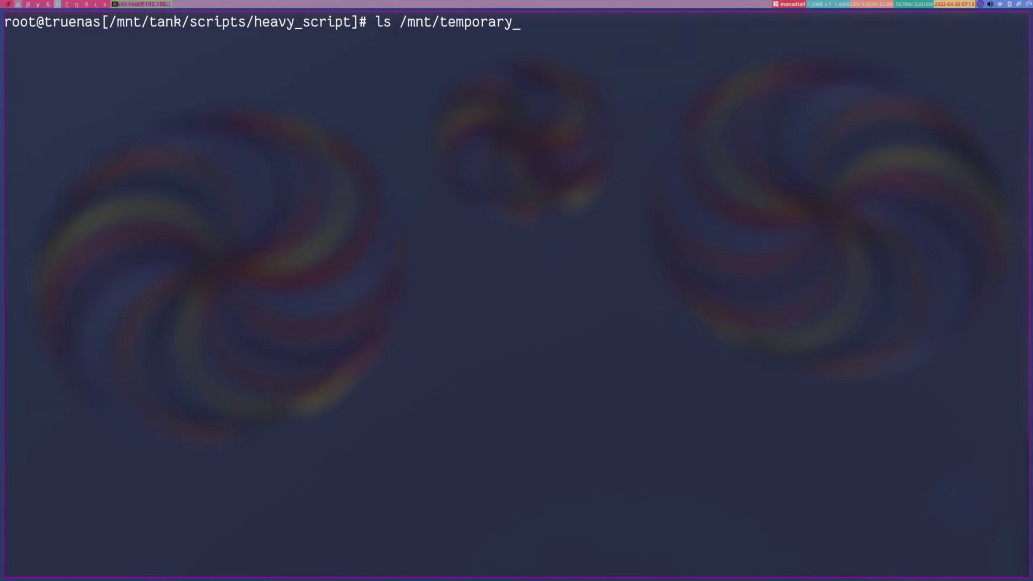
key(Up)
key(Up)
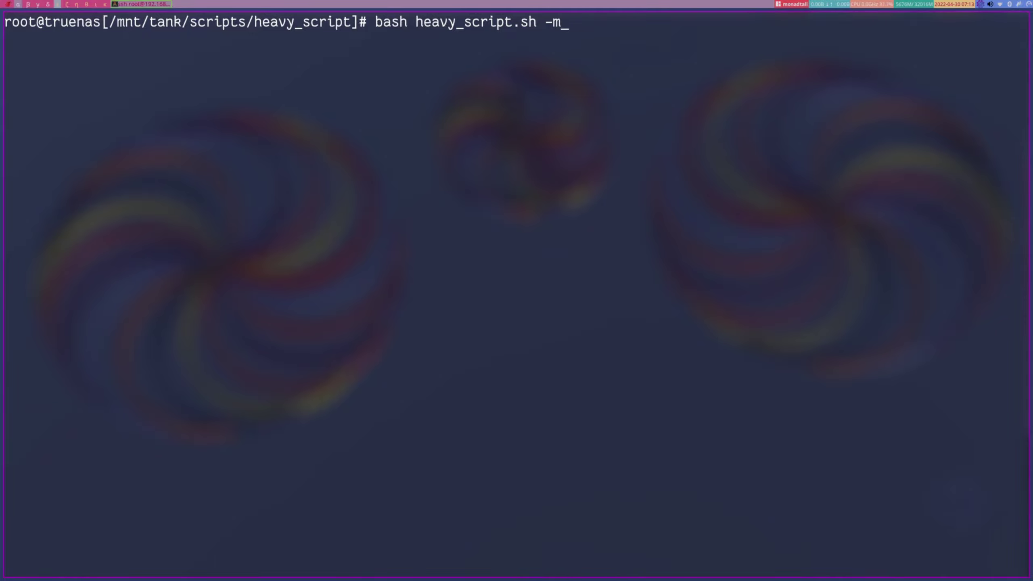
key(Return)
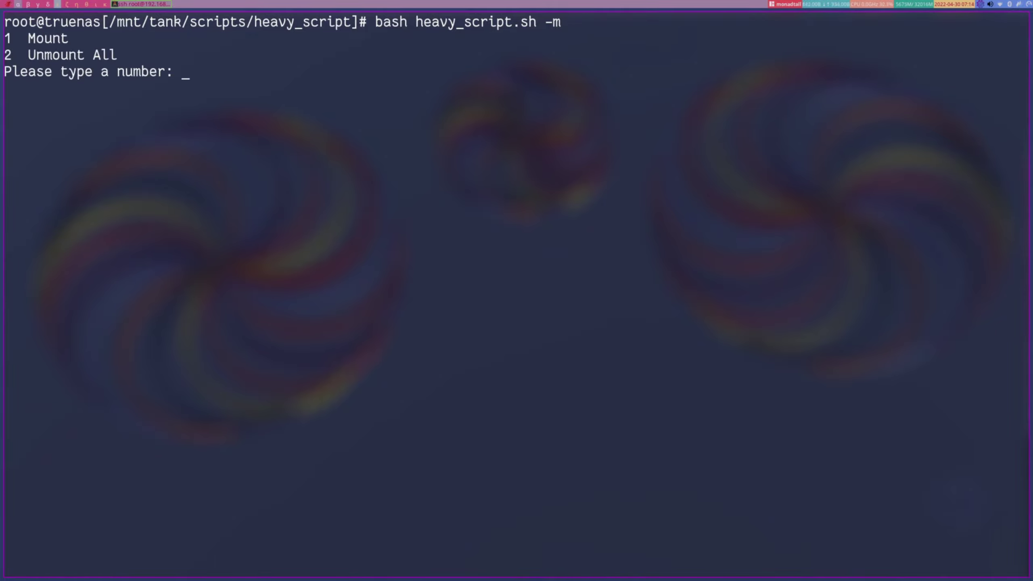
text(2)
key(Return)
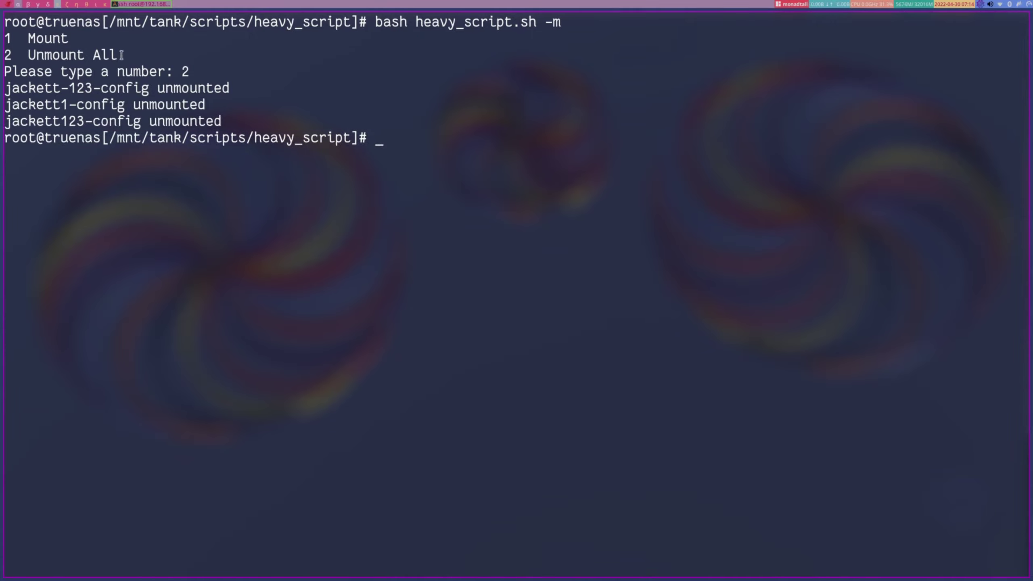
Step: Review the Unmount All option and the volume names in the unmount output
drag(119, 55, 2, 55)
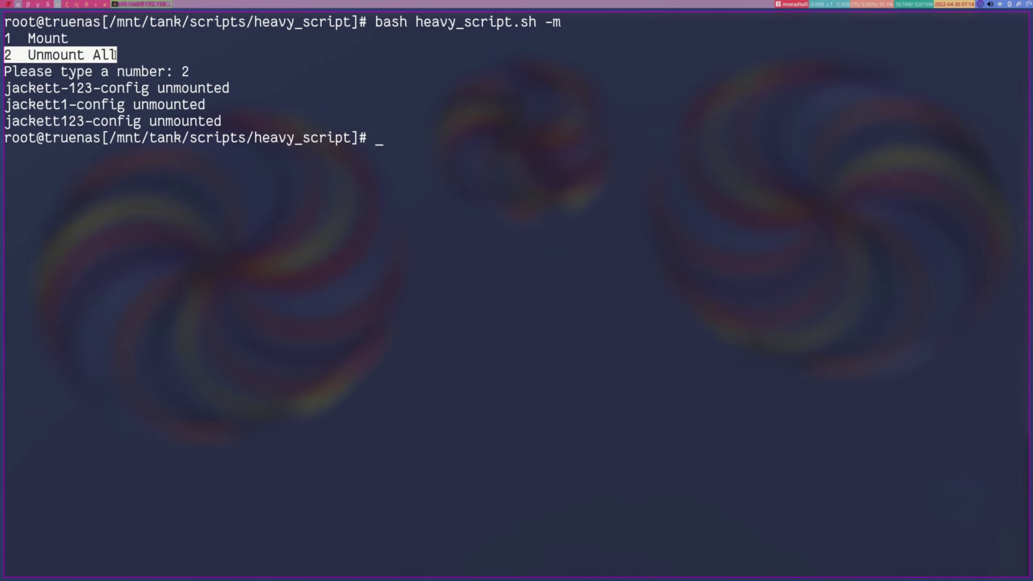
click(57, 54)
drag(6, 54, 117, 52)
click(118, 51)
click(115, 51)
drag(4, 85, 150, 86)
drag(210, 68, 7, 57)
click(7, 57)
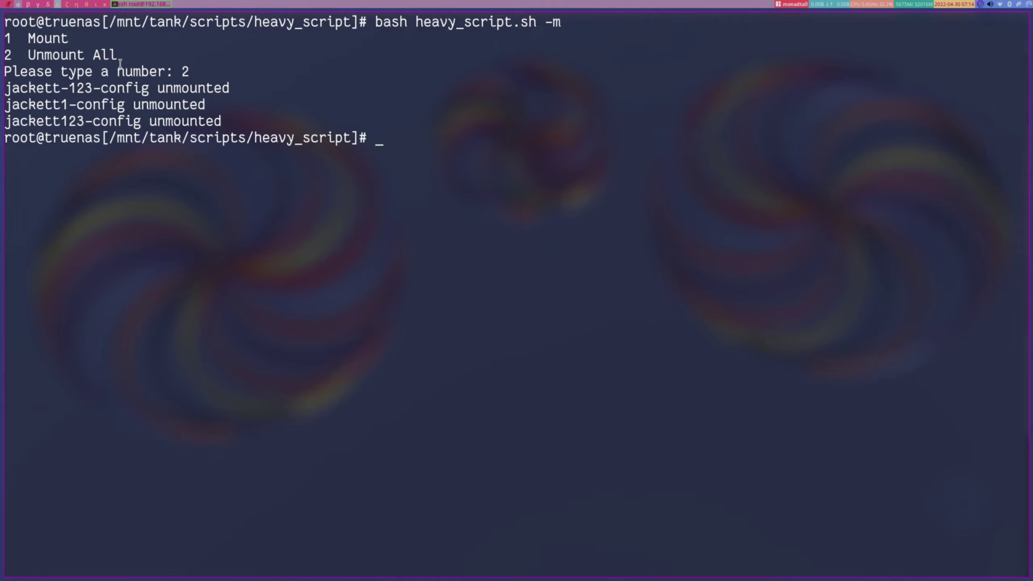
Step: Clear the terminal, switch to Kate, and select the cli -c 'app kubernetes list_backups' command line
text(clear)
key(Return)
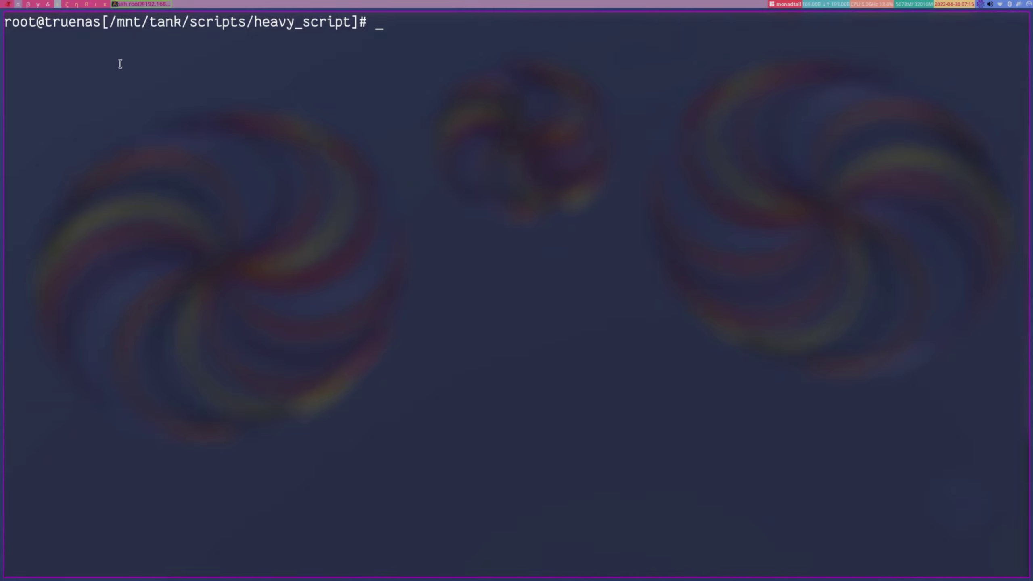
key(alt+Tab)
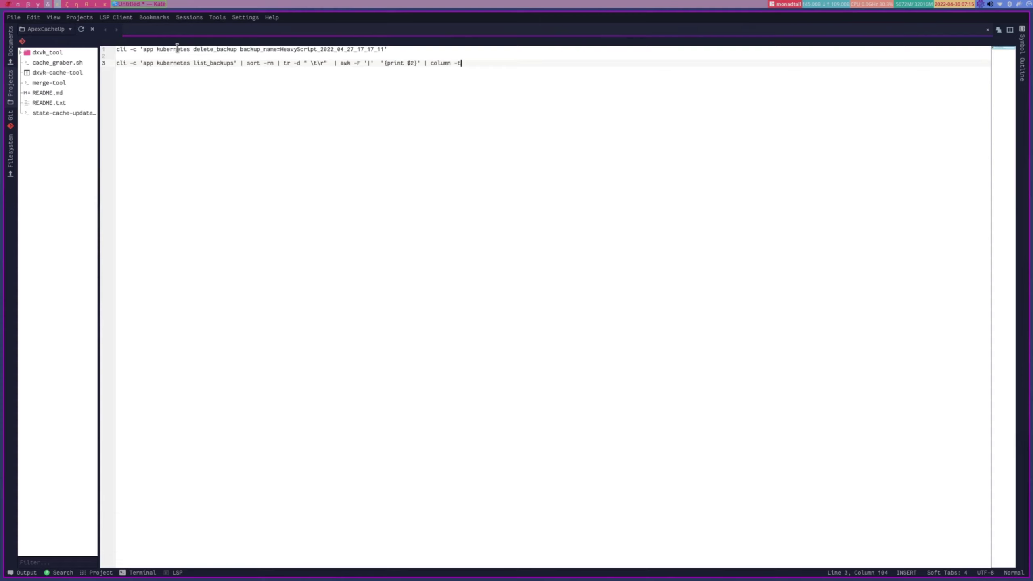
triple_click(227, 49)
triple_click(269, 63)
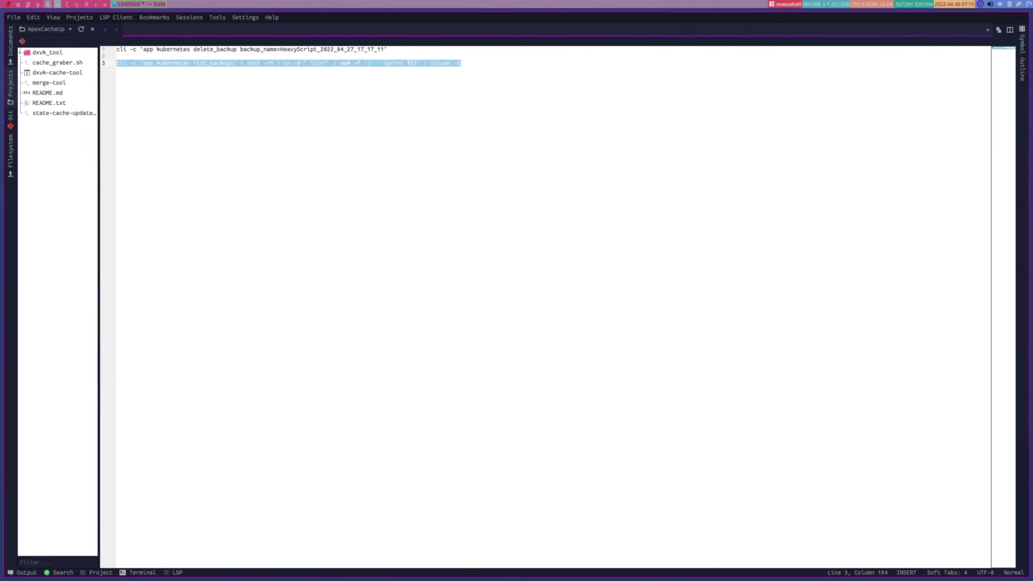
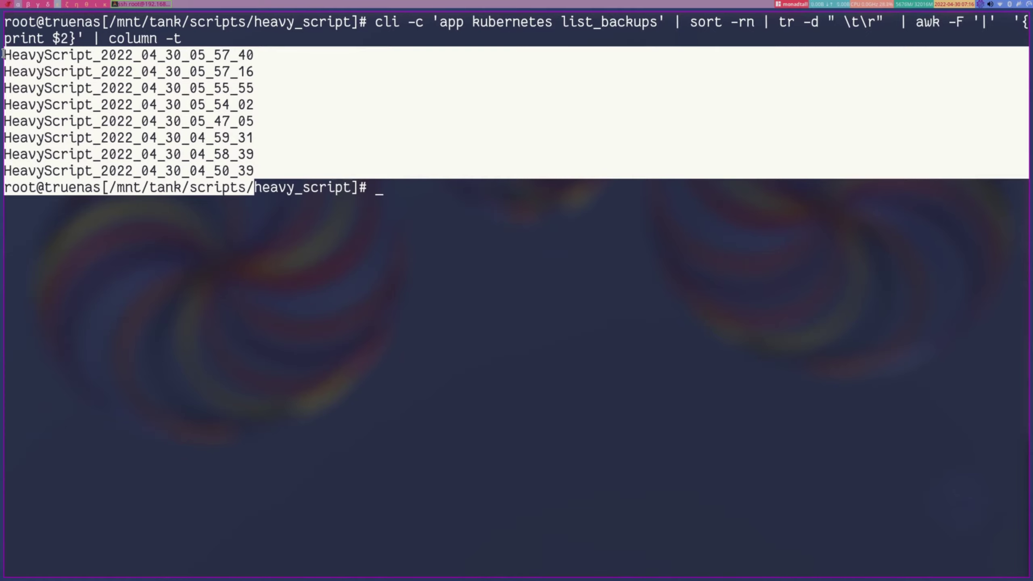
Step: Examine the list_backups command and the HeavyScript backup names in its output
click(410, 176)
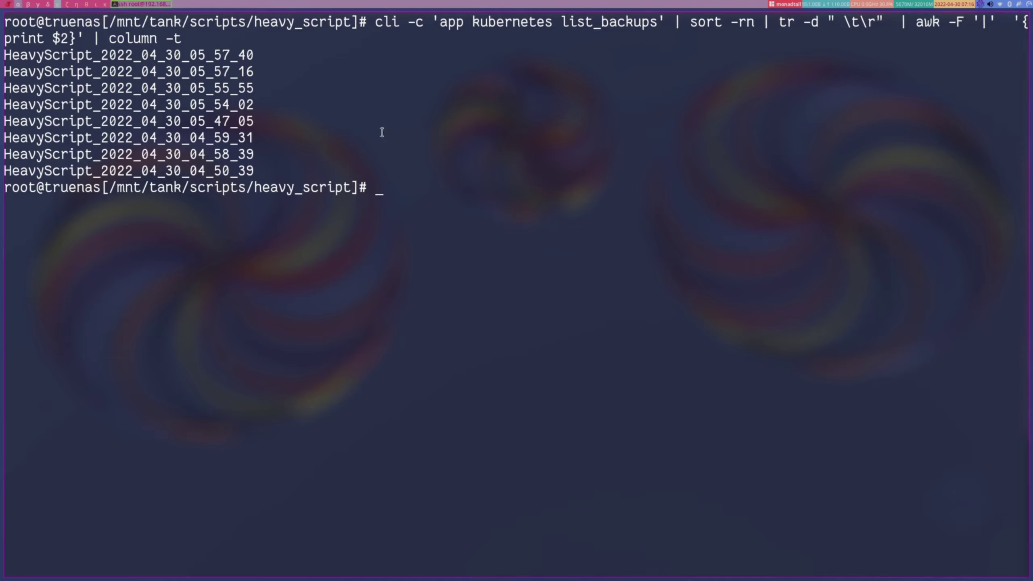
drag(194, 40, 373, 21)
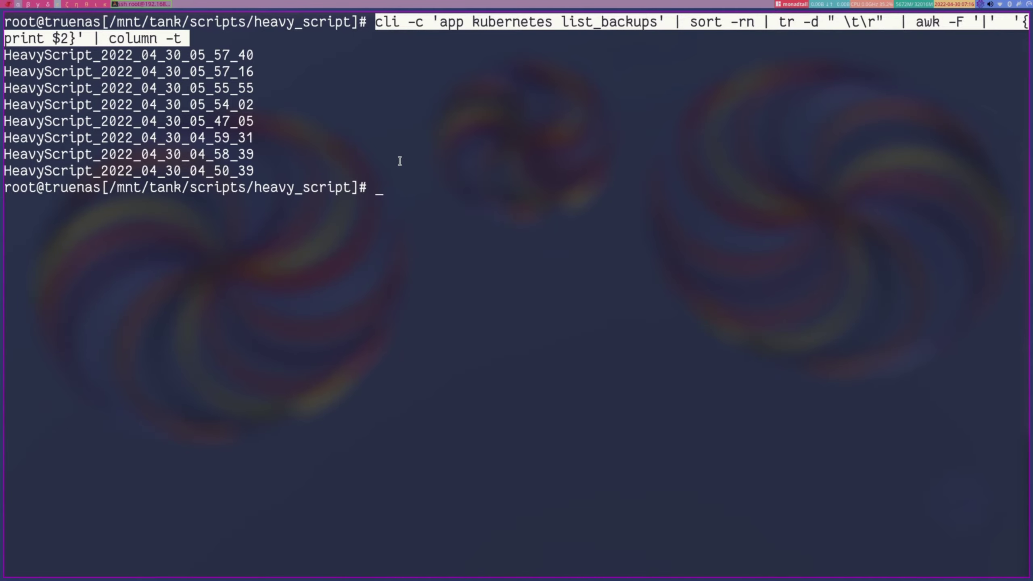
drag(400, 169, 8, 195)
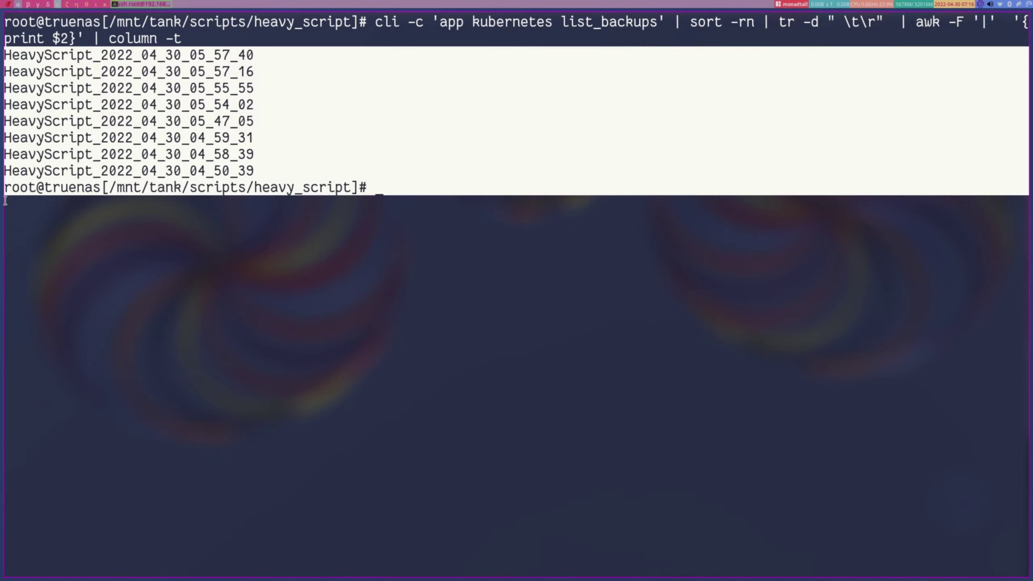
click(7, 199)
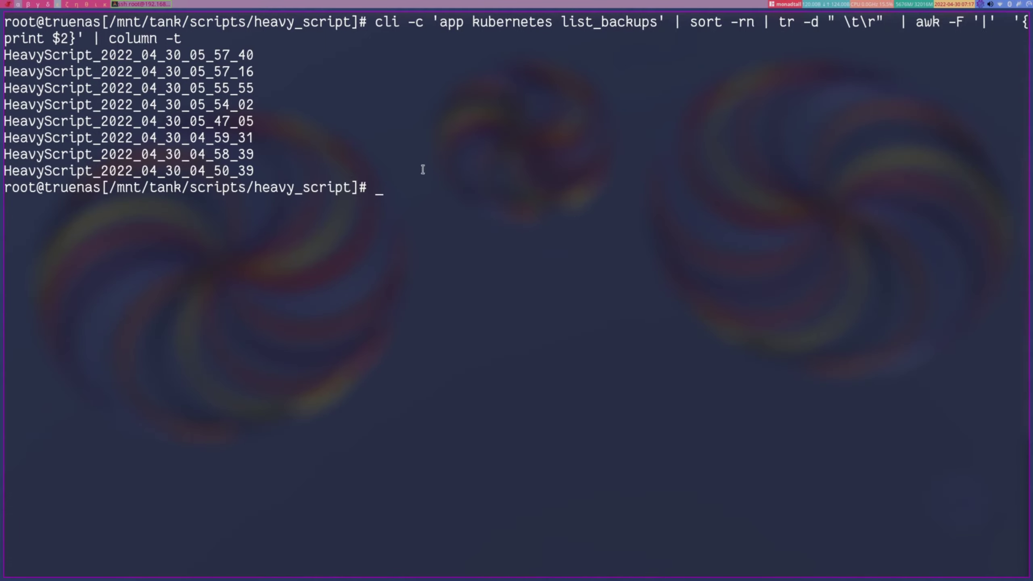
Step: Enter cli -c 'app kubernetes delete_backup backup_name=HeavyScript_2022_04_27_17_17_11' and point out the listed backup HeavyScript_2022_04_30_05_57_40 without running the command
text(cli -c 'app kubernetes delete_backup backup_name=HeavyScript_2022_04_27_17_17_11')
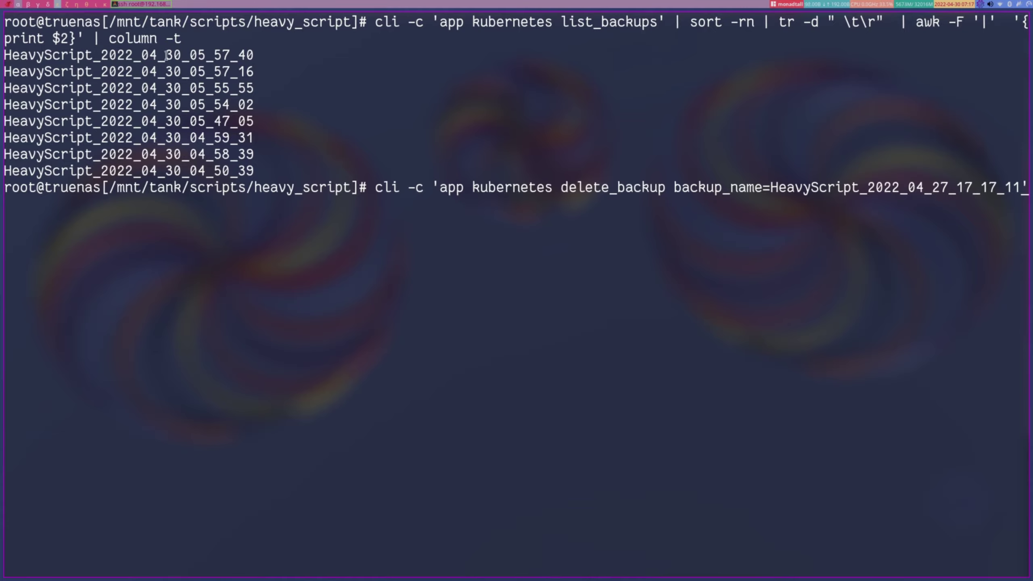
drag(269, 43, 4, 55)
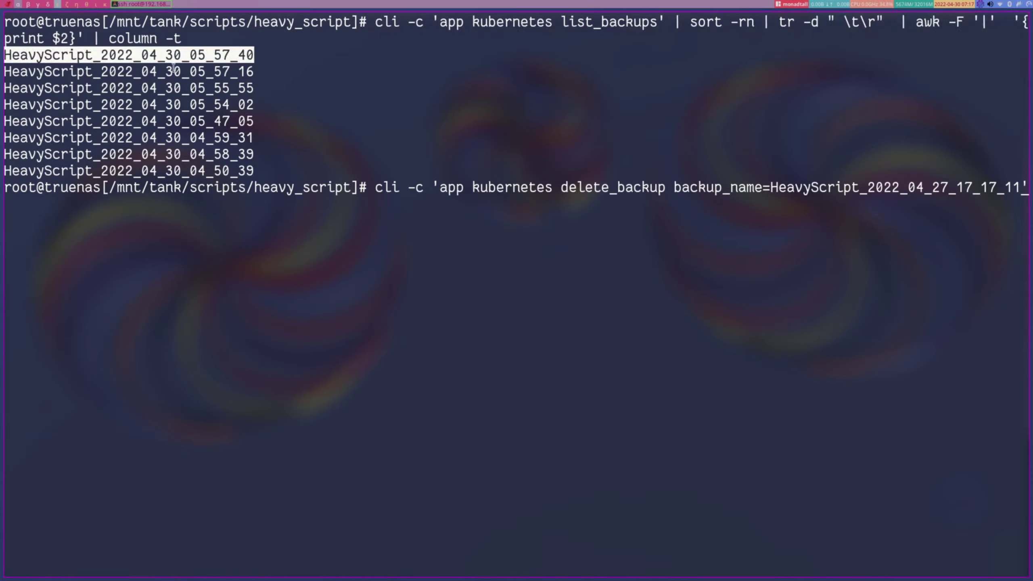
click(888, 195)
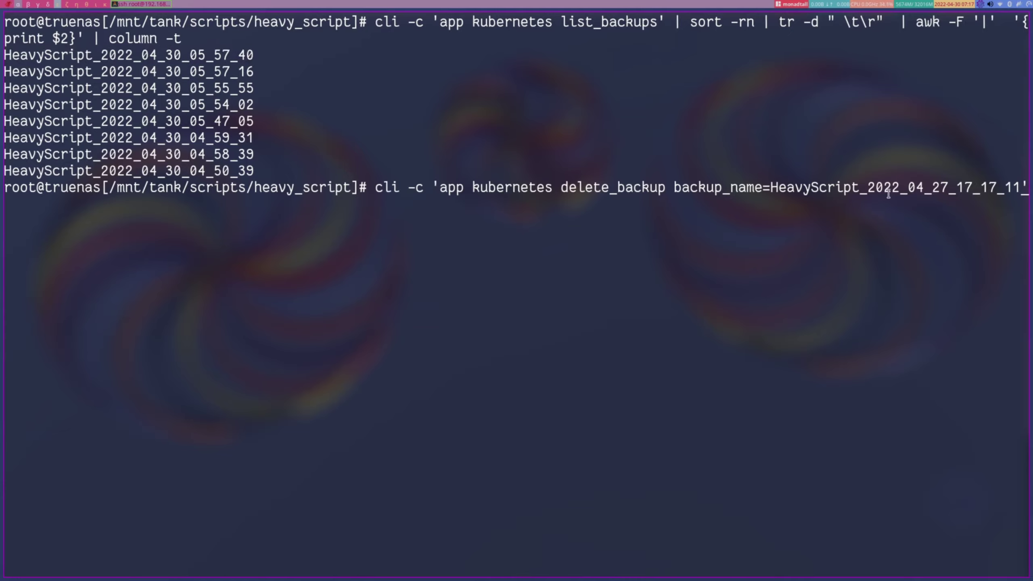
Step: Erase the backup name after backup_name= in the delete_backup command, keeping the closing quote
key(Left)
key(Left)
key(BackSpace)
key(BackSpace)
key(BackSpace)
key(BackSpace)
key(BackSpace)
key(BackSpace)
key(BackSpace)
key(BackSpace)
key(BackSpace)
key(BackSpace)
key(BackSpace)
key(BackSpace)
key(BackSpace)
key(BackSpace)
key(BackSpace)
key(BackSpace)
key(BackSpace)
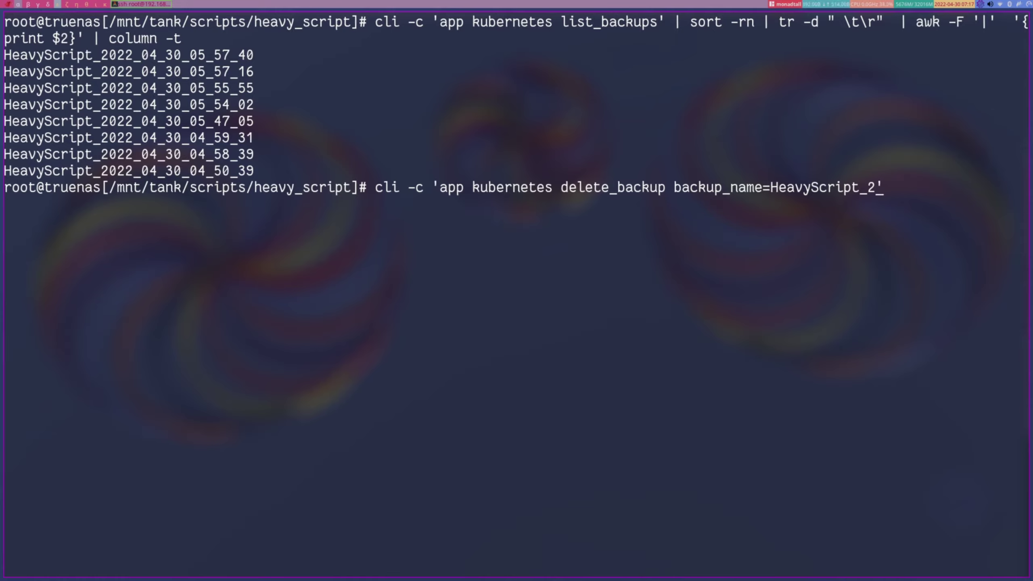
key(BackSpace)
key(BackSpace)
key(BackSpace)
key(BackSpace)
key(BackSpace)
key(BackSpace)
key(BackSpace)
key(BackSpace)
key(BackSpace)
key(BackSpace)
key(BackSpace)
key(BackSpace)
key(BackSpace)
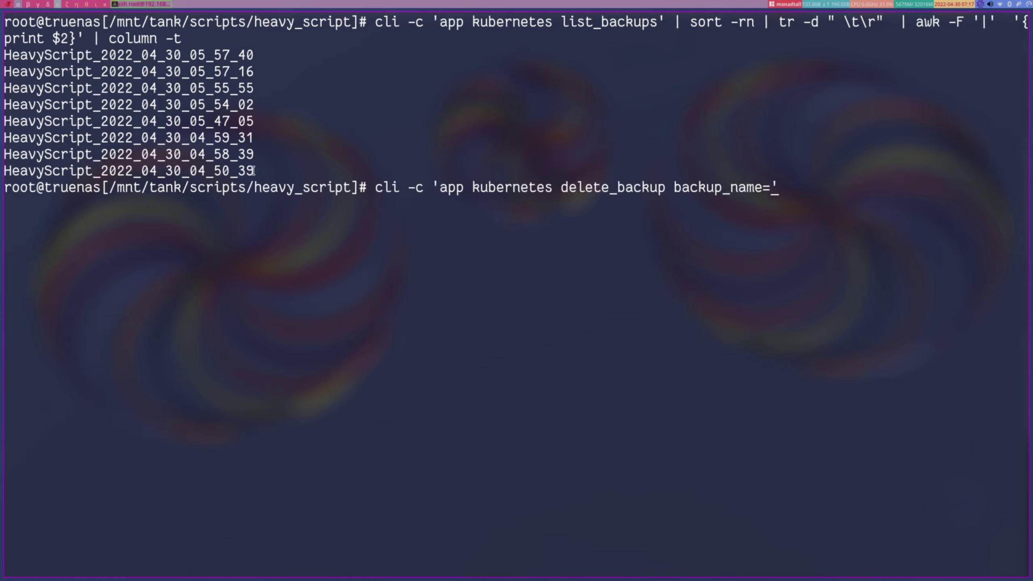
Step: Copy HeavyScript_2022_04_30_04_50_39 from the backup list and insert it as the delete_backup command's backup_name value
drag(254, 170, 4, 171)
key(super+c)
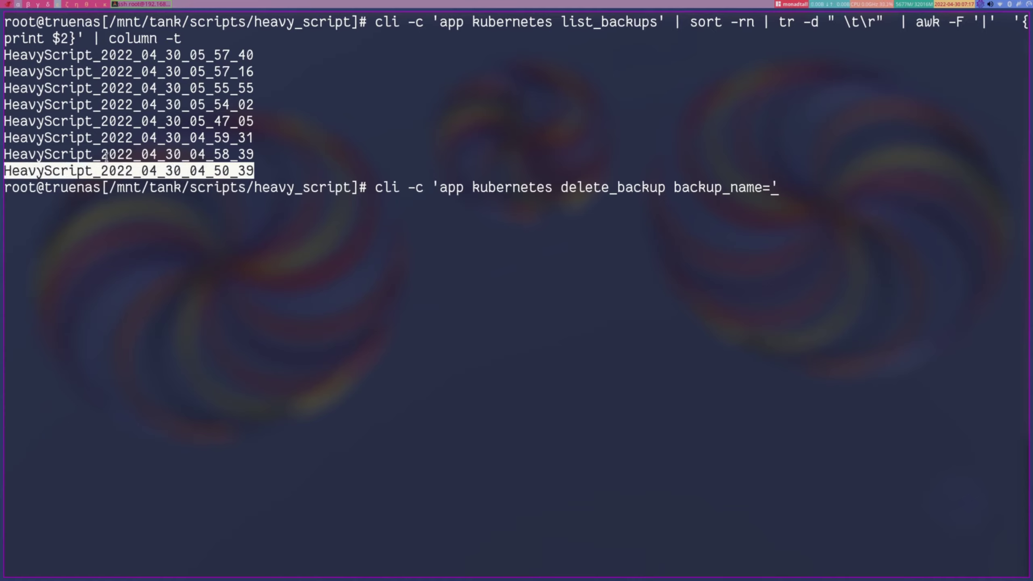
click(605, 163)
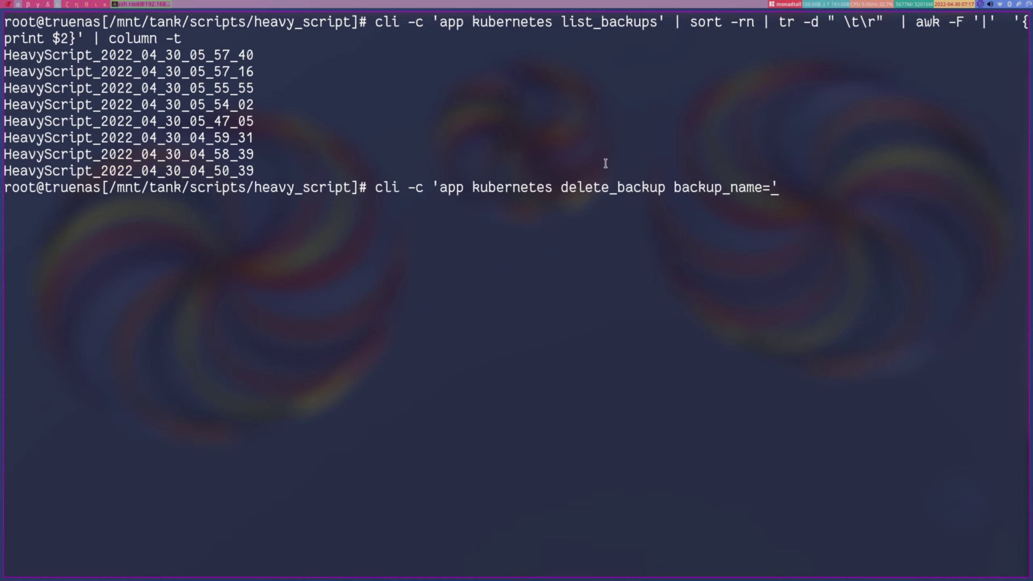
middle_click(606, 163)
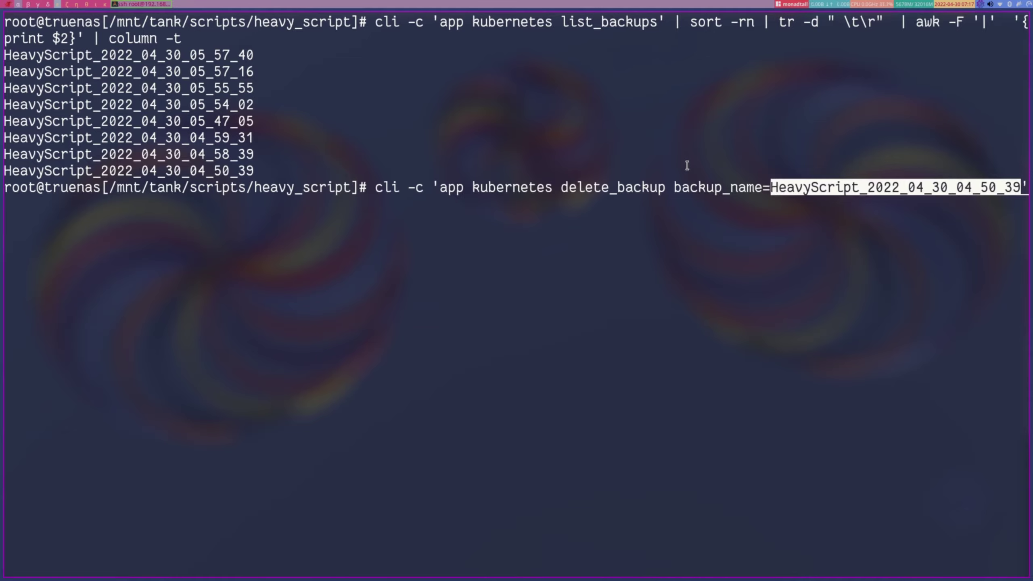
key(Left)
key(Left)
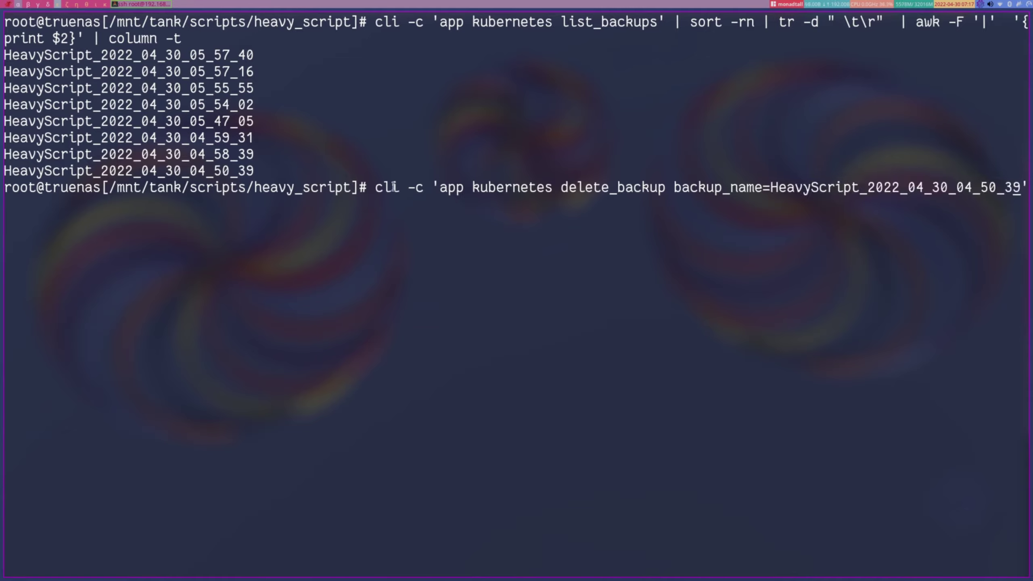
Step: Review the completed delete_backup command and run it to delete the HeavyScript_2022_04_30_04_50_39 backup
drag(375, 187, 797, 188)
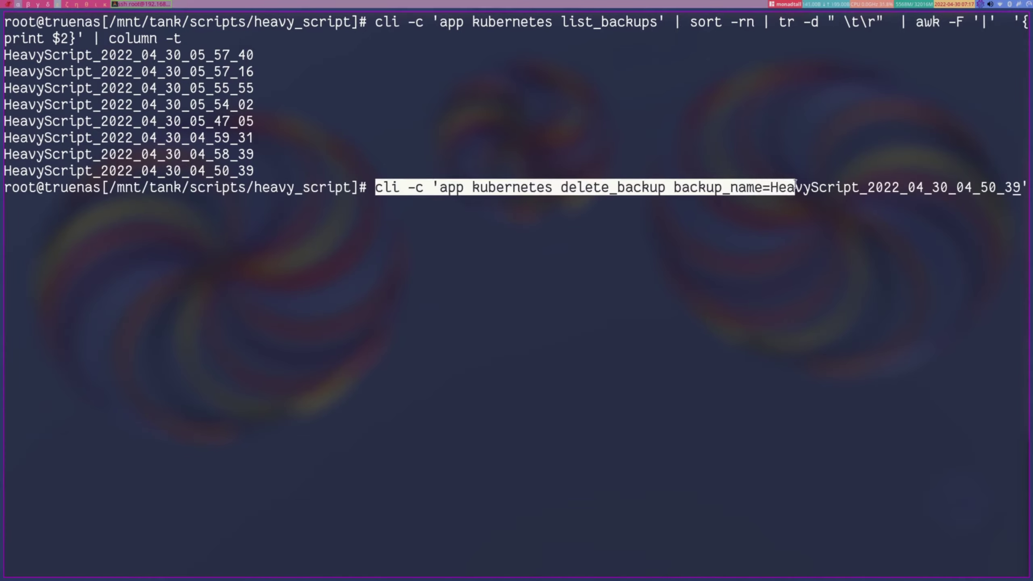
click(888, 191)
drag(875, 188, 428, 180)
click(1026, 189)
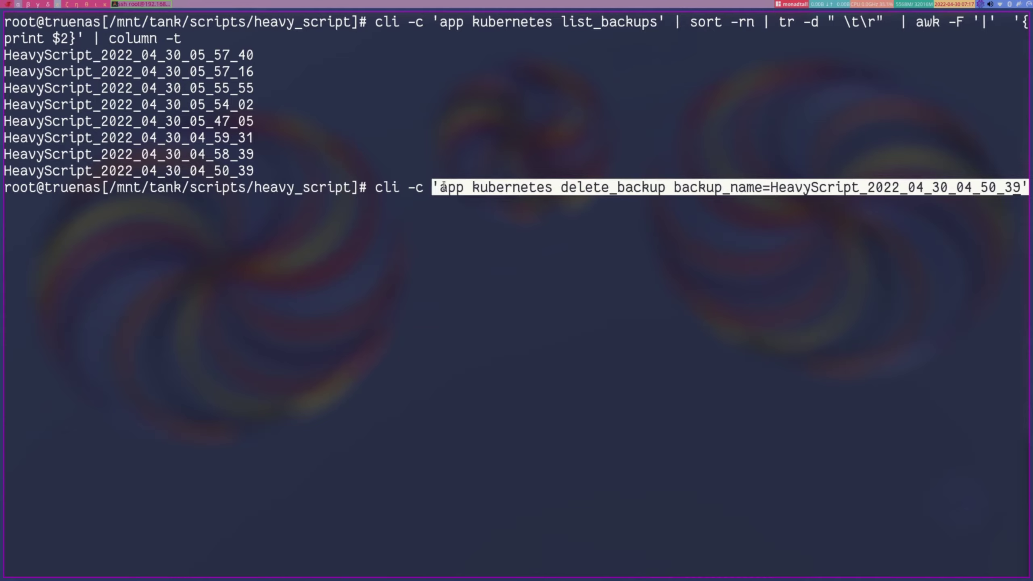
click(1024, 188)
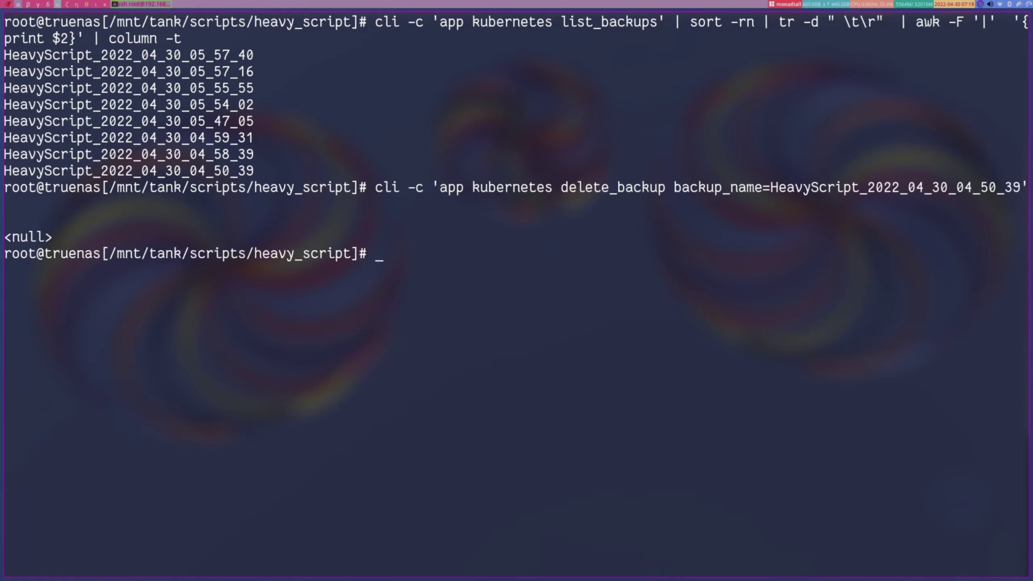
Step: Run the list_backups command again and compare the last entries of the old and new backup lists
key(Up)
key(Up)
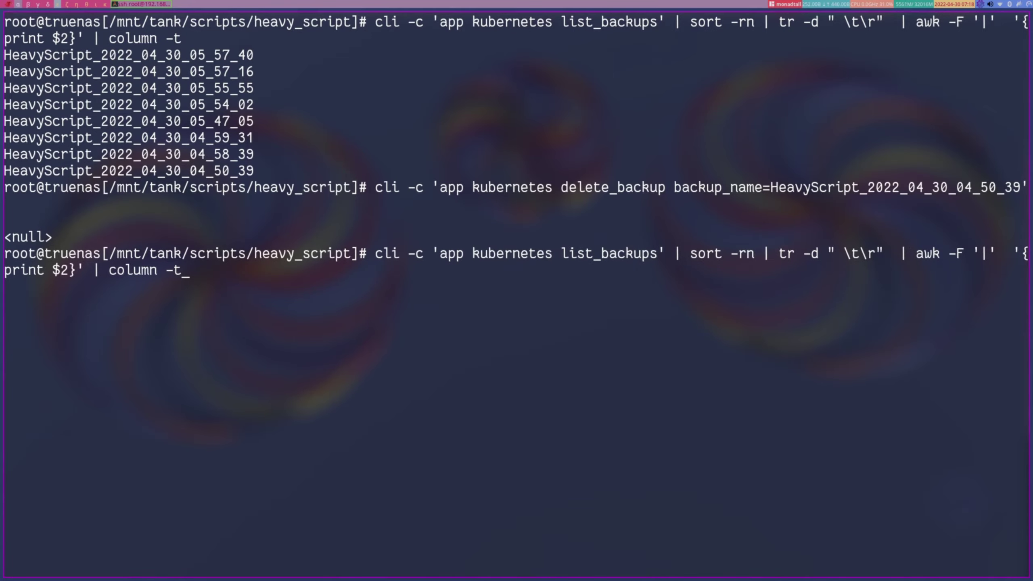
key(Return)
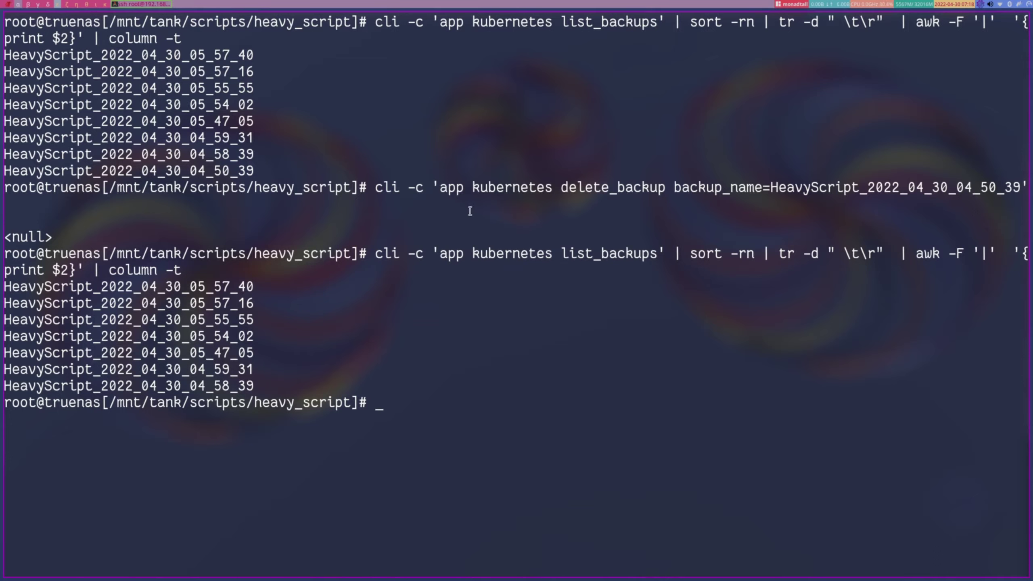
drag(255, 168, 239, 156)
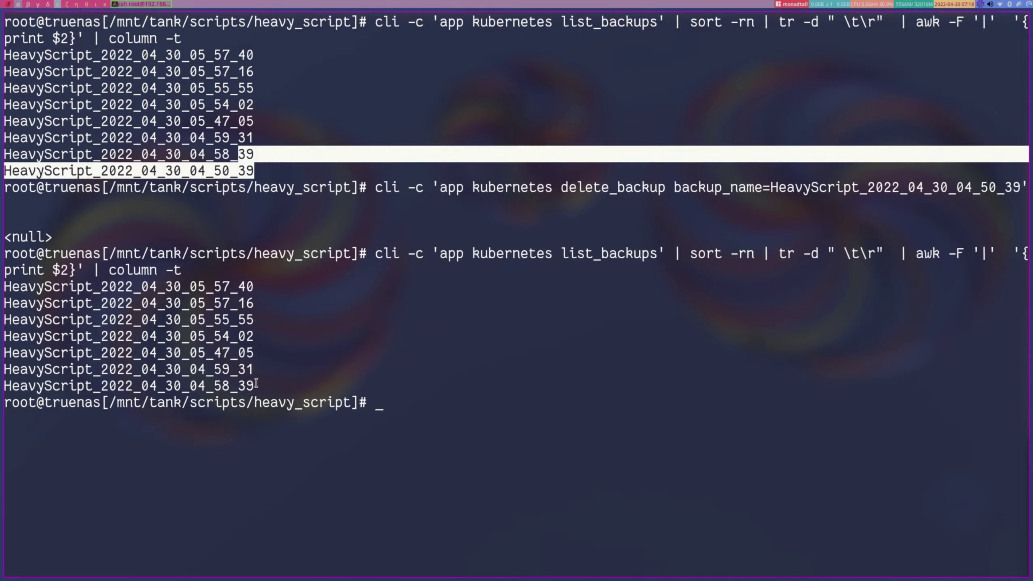
drag(255, 384, 133, 385)
text(HeavyScript_2022_04_30_04_50_39)
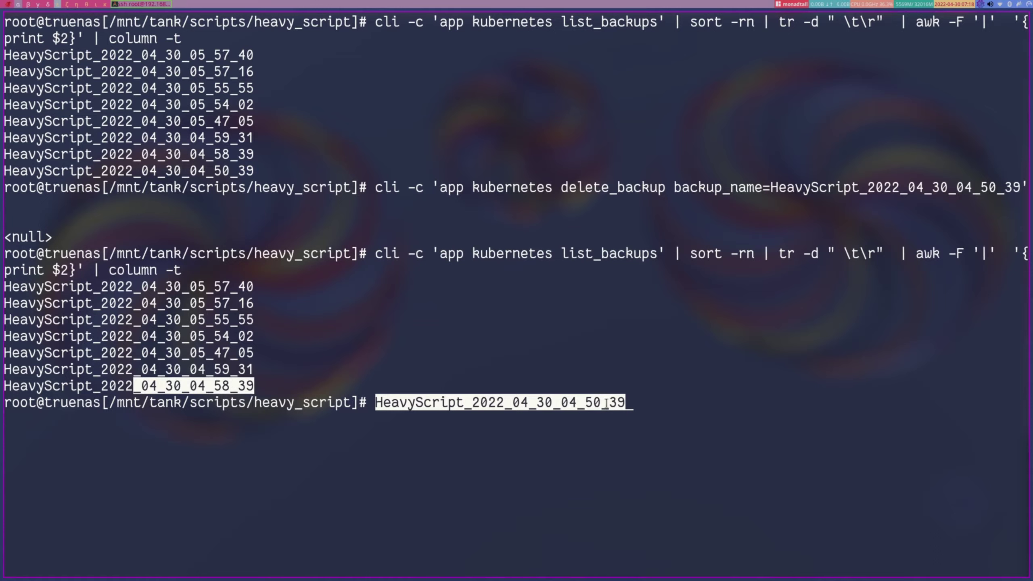
click(626, 408)
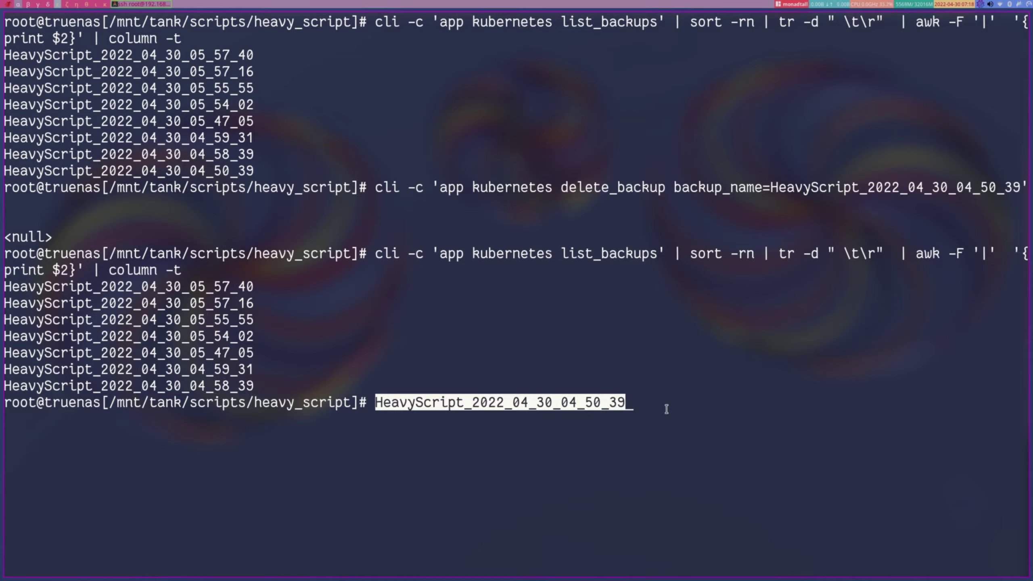
key(Up)
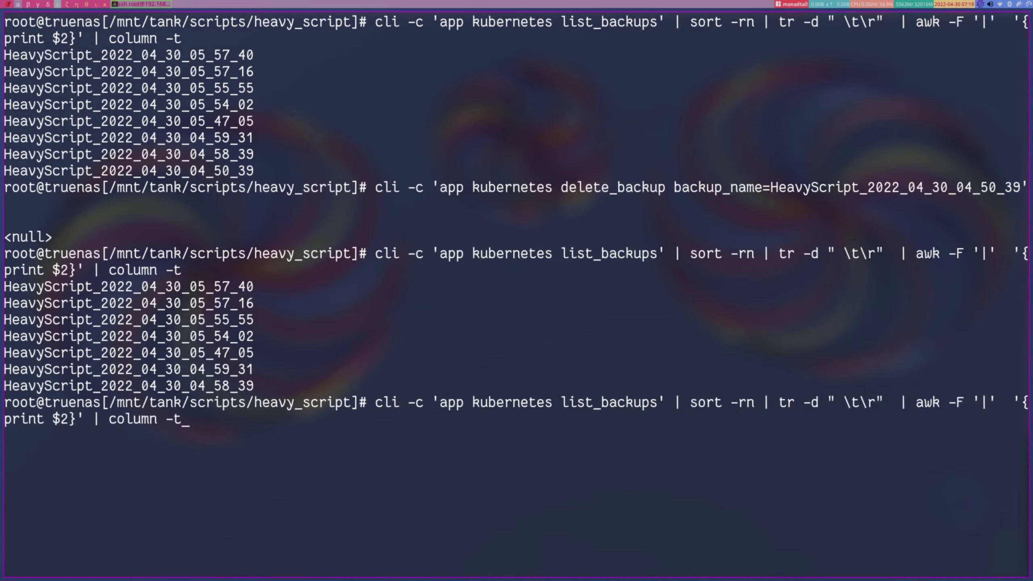
key(Down)
key(ctrl+c)
key(ctrl+c)
key(ctrl+c)
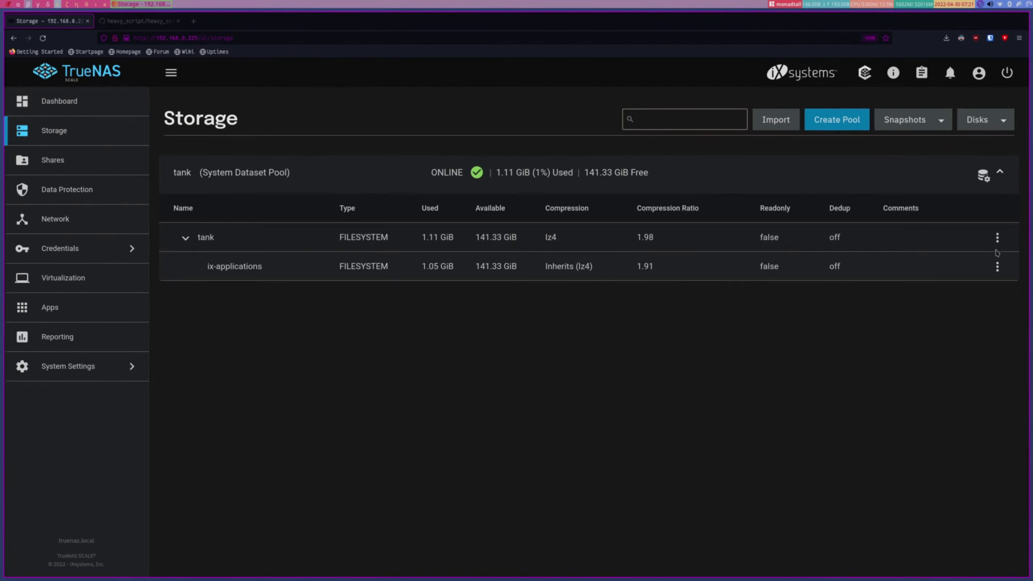
Step: In the TrueNAS web interface, create a dataset named scripts under tank with the inherited default options
click(997, 238)
click(931, 293)
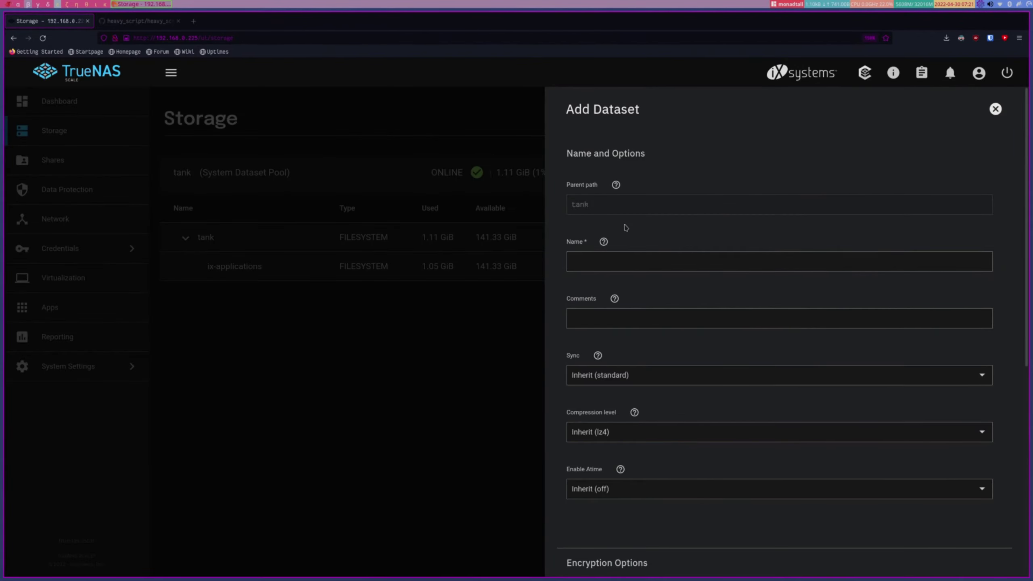
click(598, 260)
text(script)
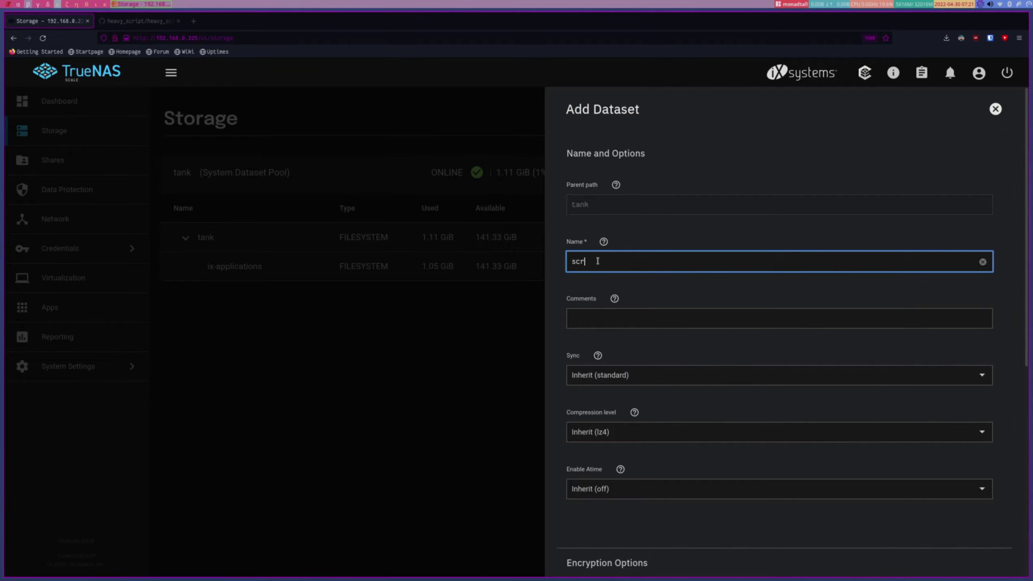
click(648, 288)
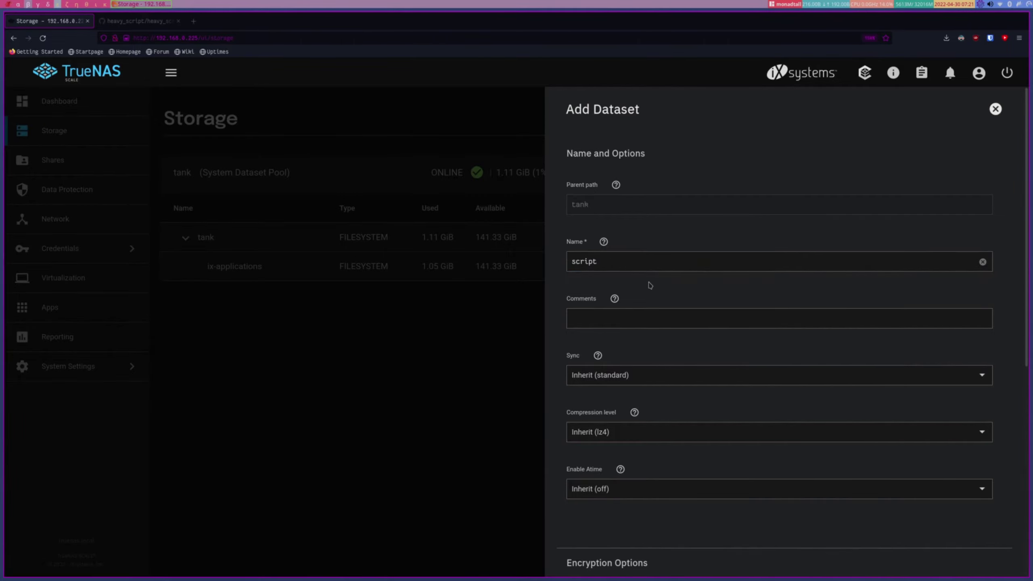
scroll(648, 282, down, 2)
click(622, 204)
click(658, 233)
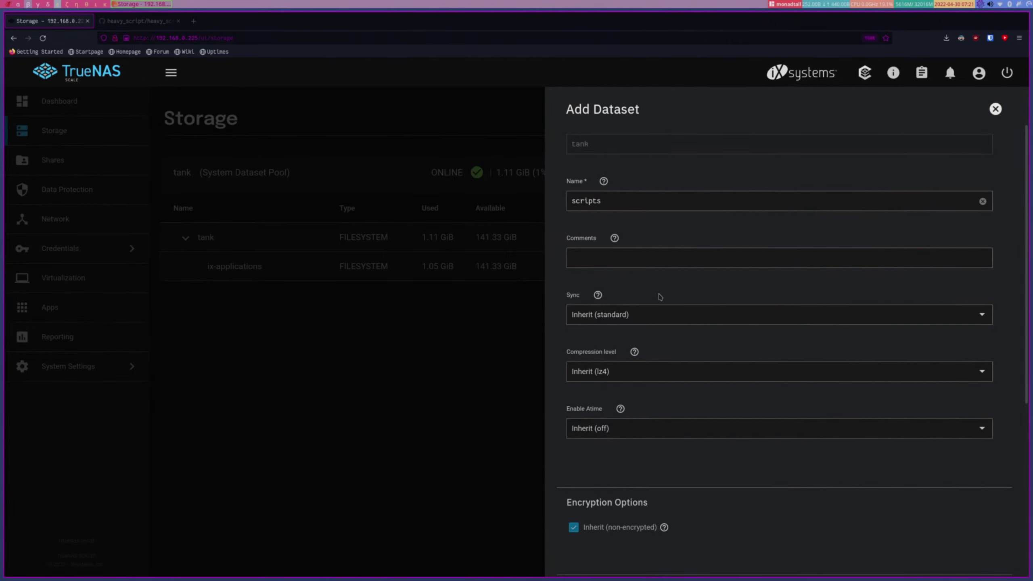
scroll(658, 296, down, 5)
click(587, 542)
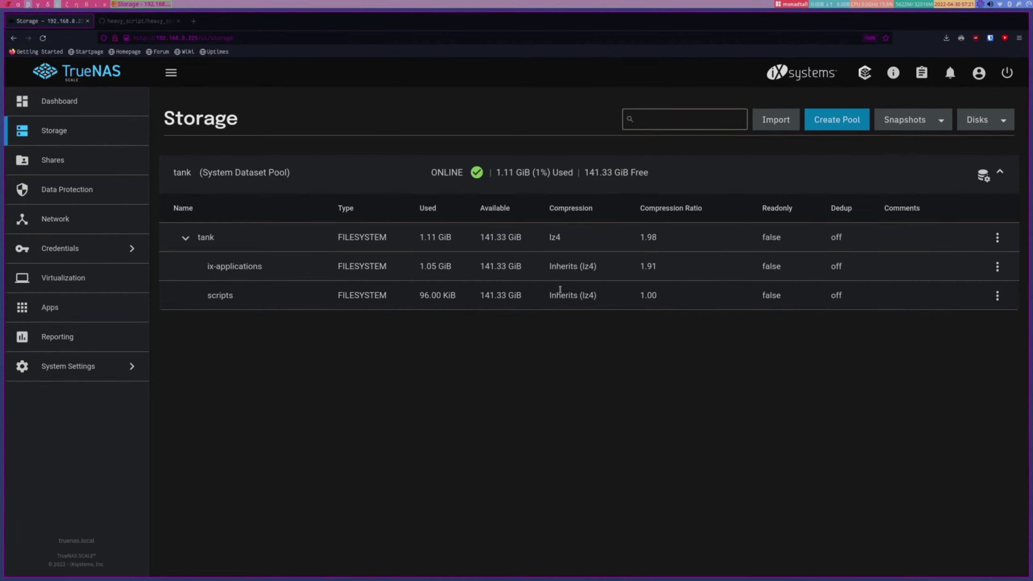
Step: Switch to the terminal, change from /mnt/tank into the scripts directory, and check its contents, ending with a cleared screen
key(alt+Tab)
text(clear)
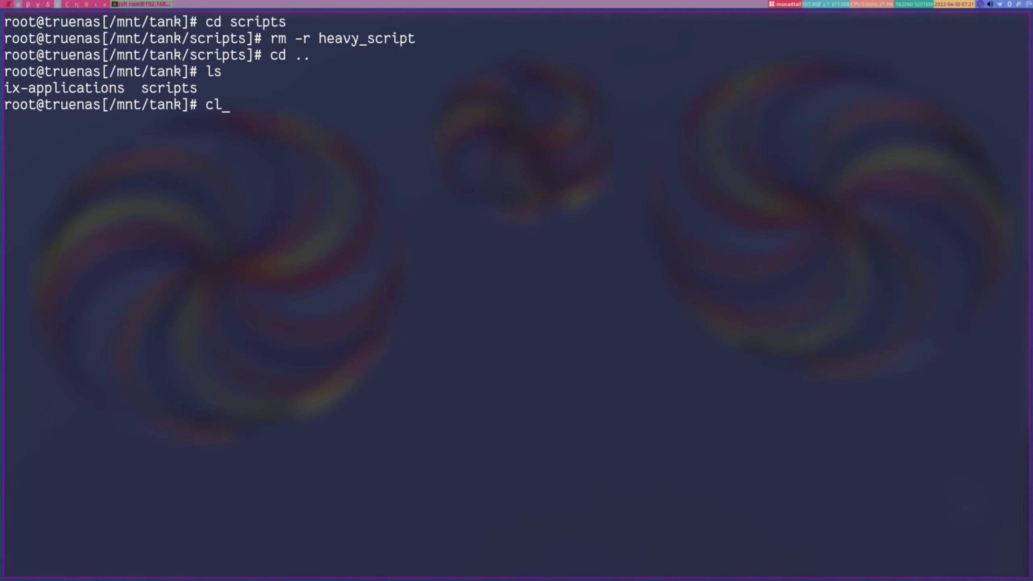
key(Return)
text(cd )
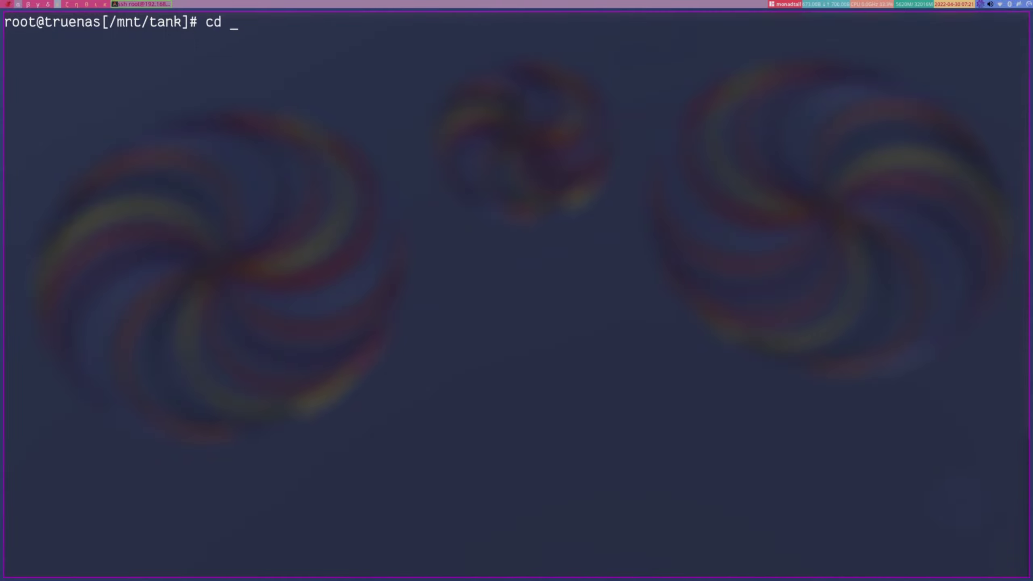
text(scr)
key(Tab)
key(Return)
text(ls)
key(Return)
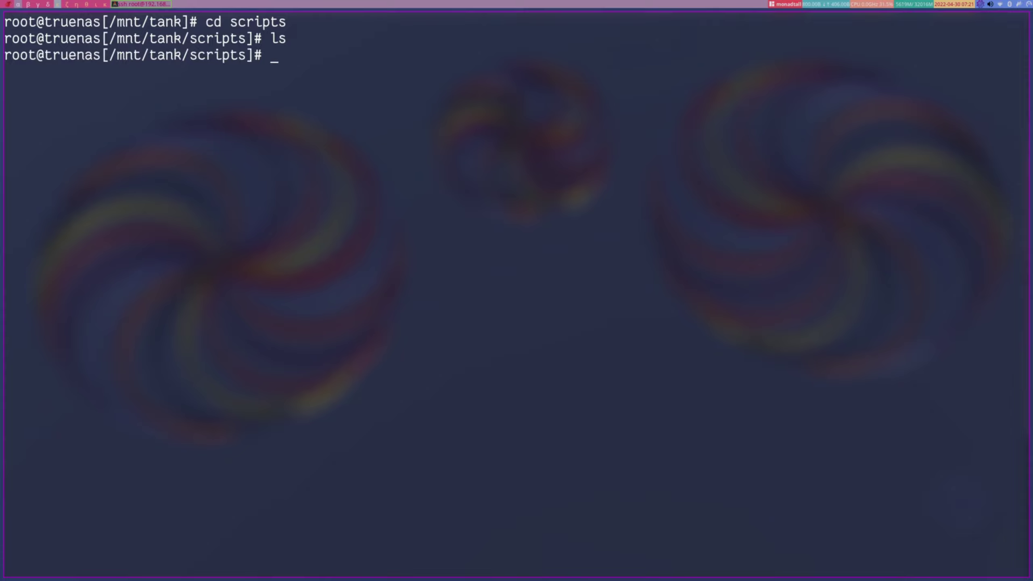
text(clear)
key(Return)
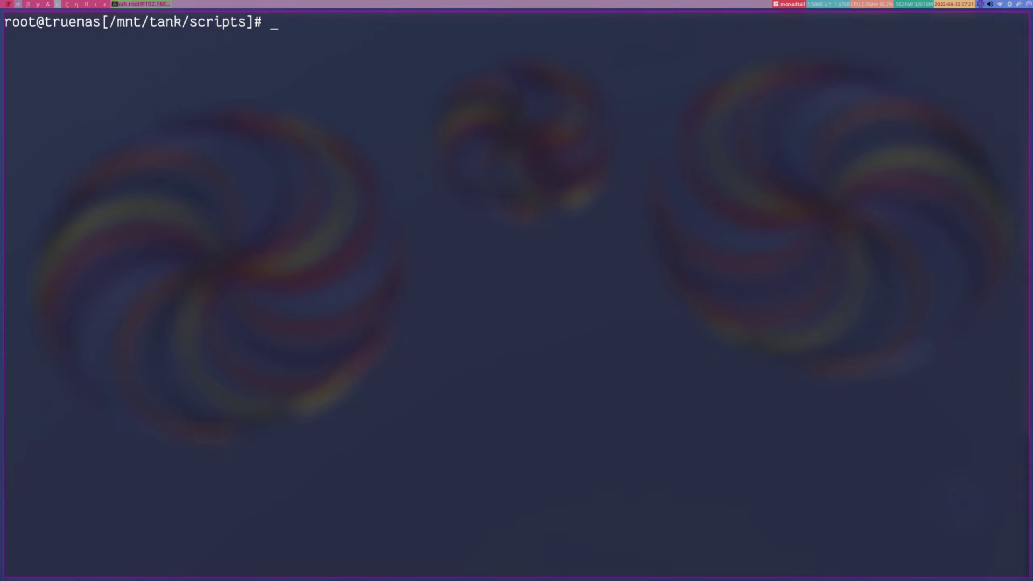
text(git clone)
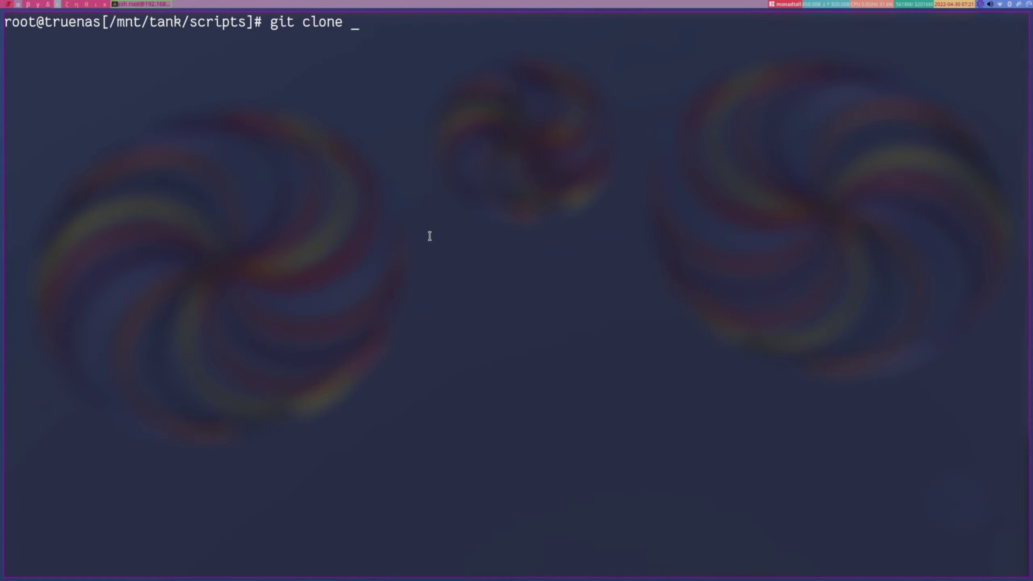
key(super+k)
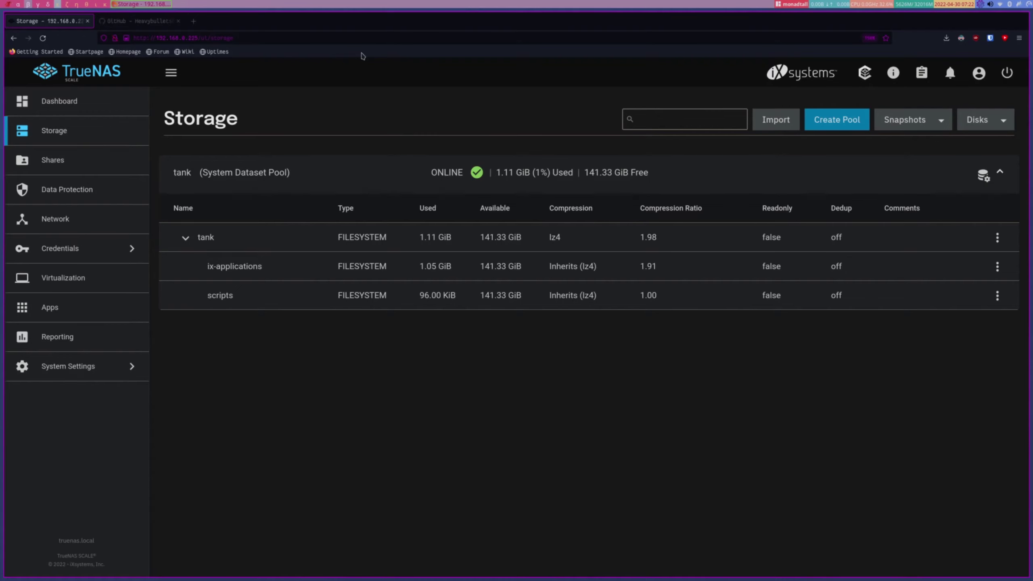
click(143, 20)
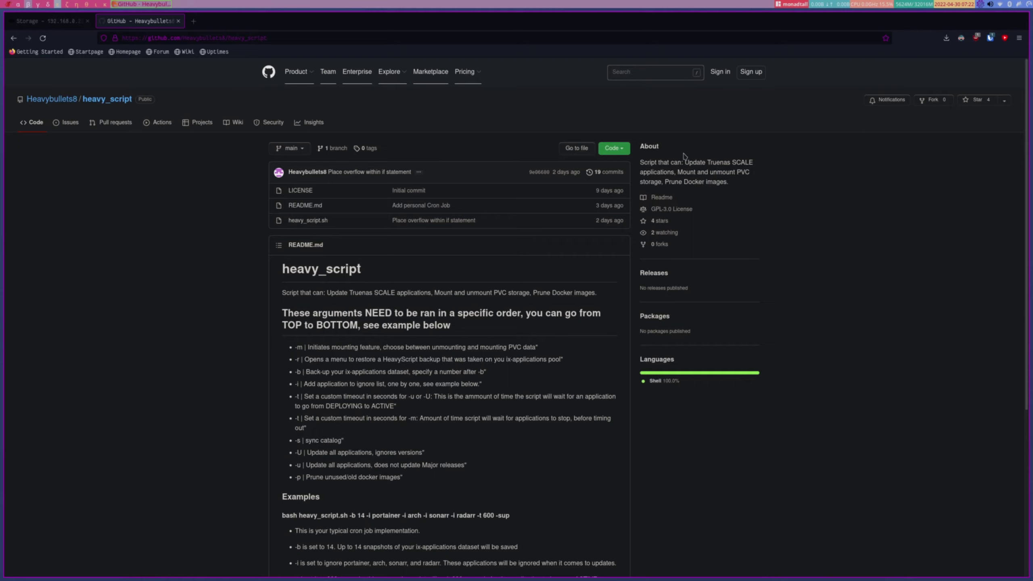
click(623, 148)
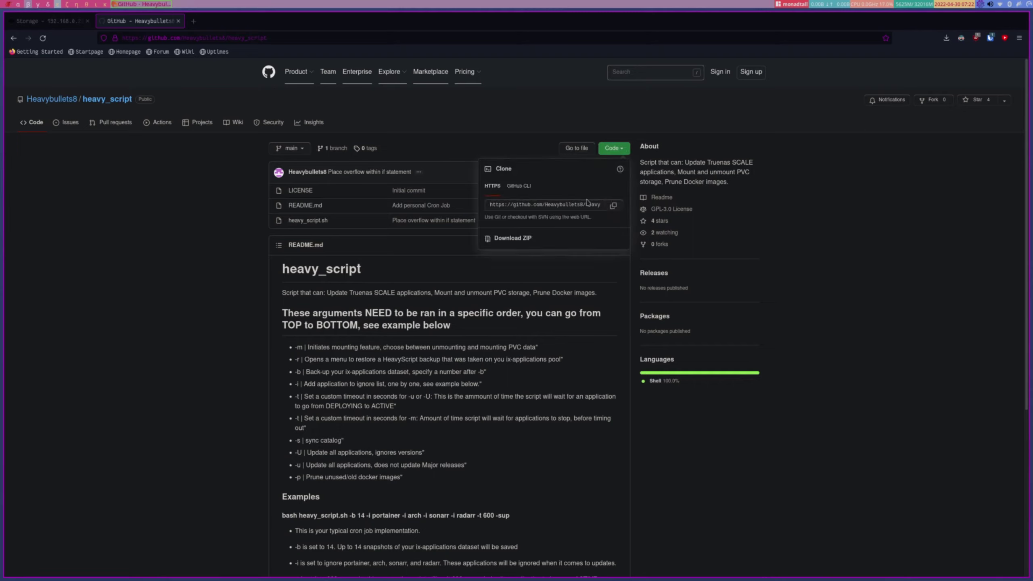
click(613, 205)
click(614, 206)
key(super+1)
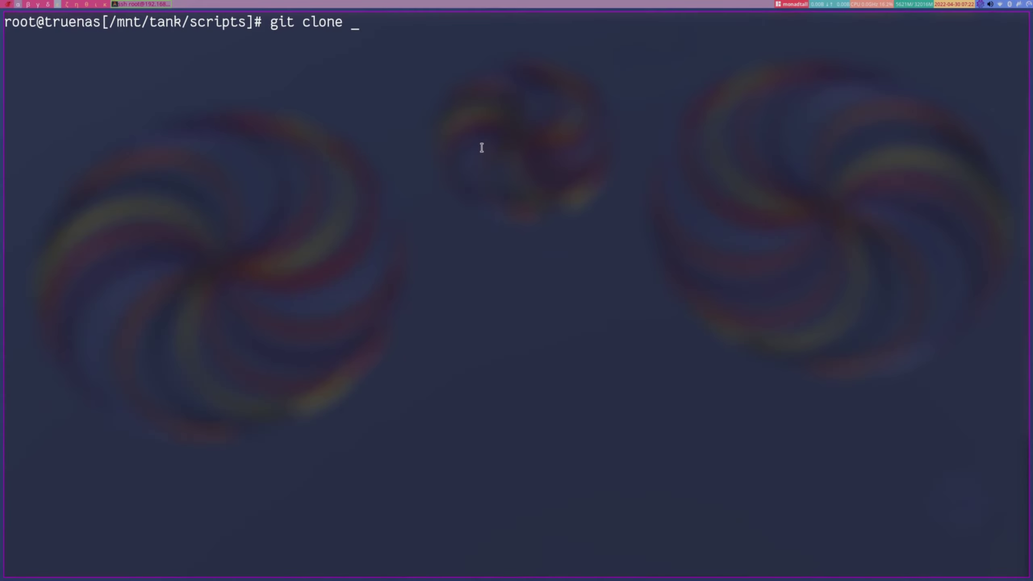
key(ctrl+shift+v)
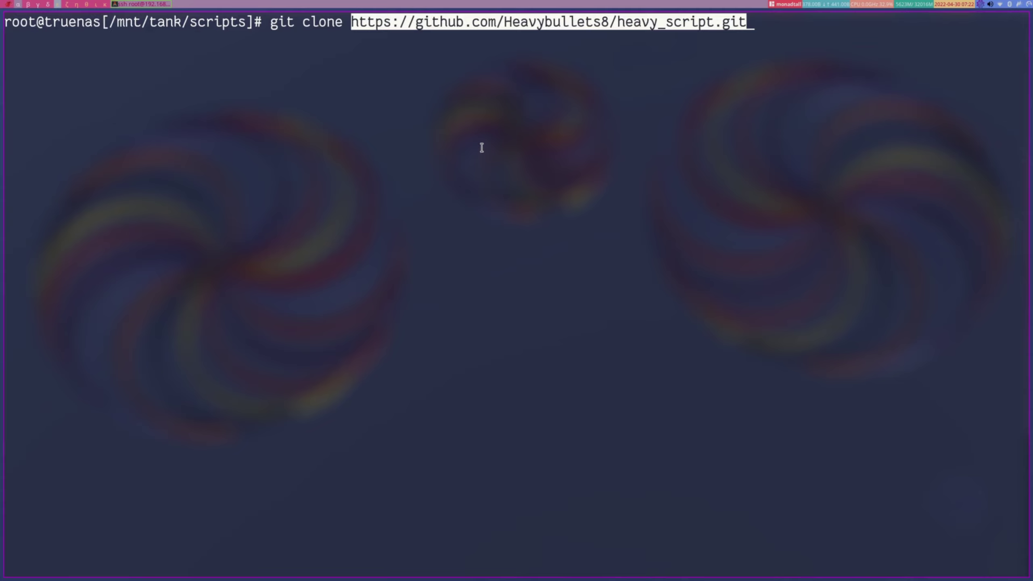
key(Return)
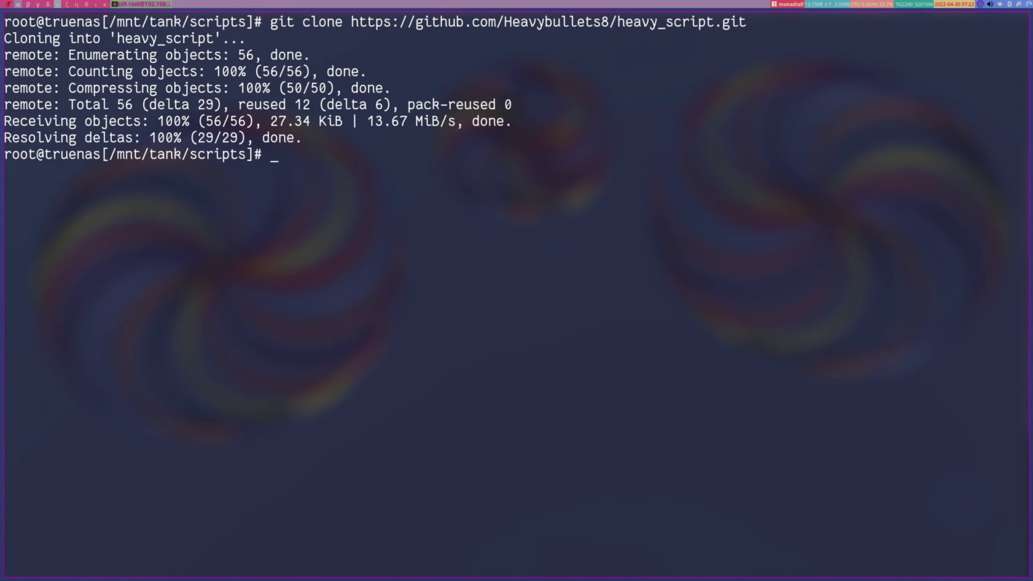
Step: Check the scripts directory for the clone, then change into heavy_script and list its files
text(ls)
key(Return)
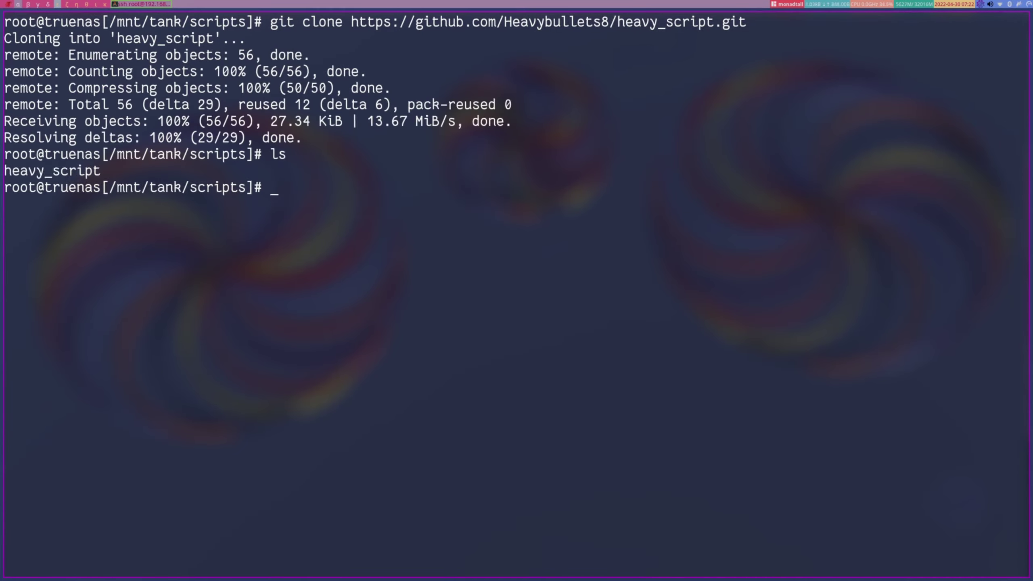
text(cd he)
key(Tab)
key(BackSpace)
key(Return)
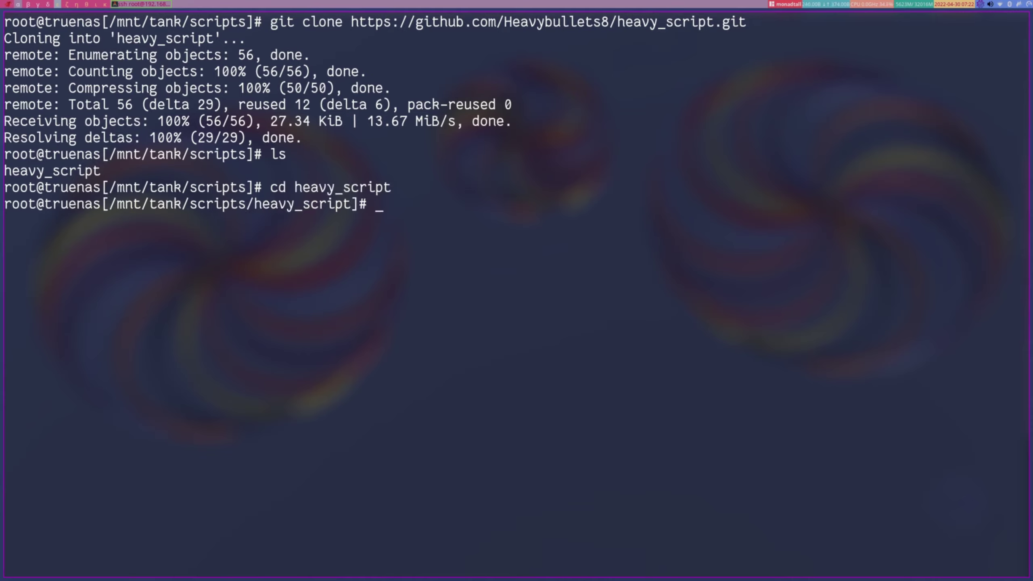
text(ls)
key(Return)
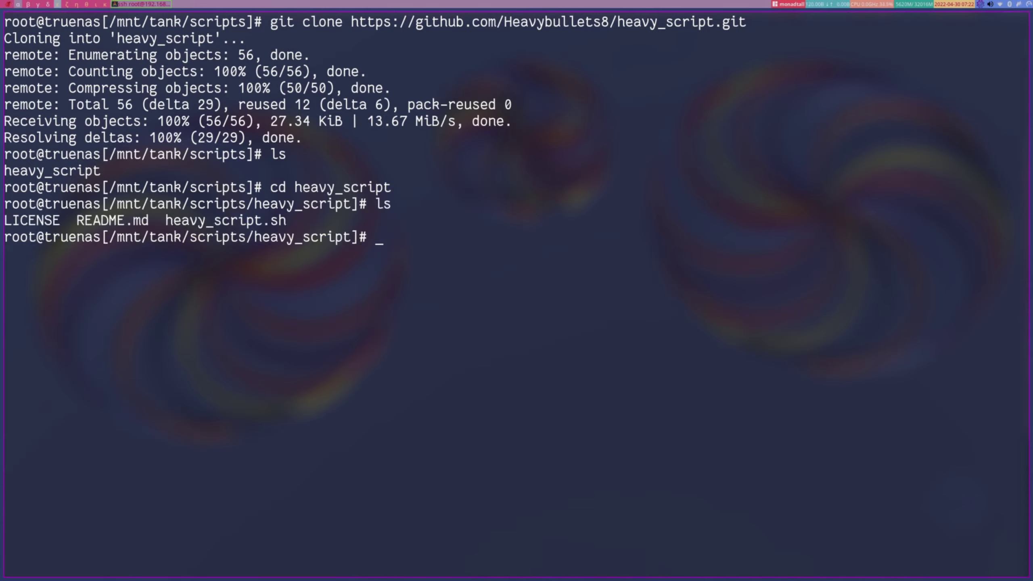
Step: Clear the terminal and run git pull in the heavy_script directory to check the clone for updates
key(ctrl+l)
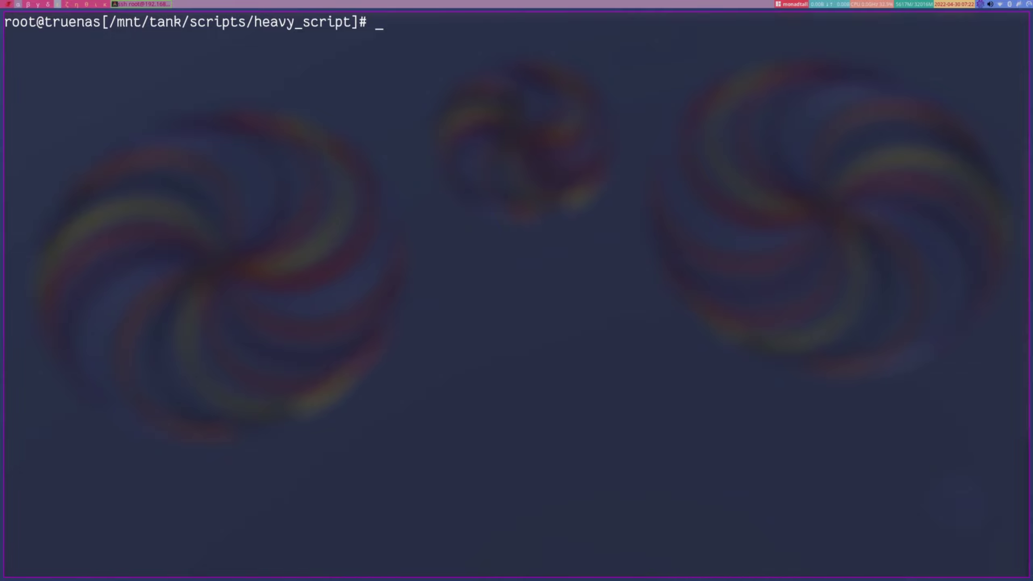
text(it pul;l)
key(BackSpace)
key(BackSpace)
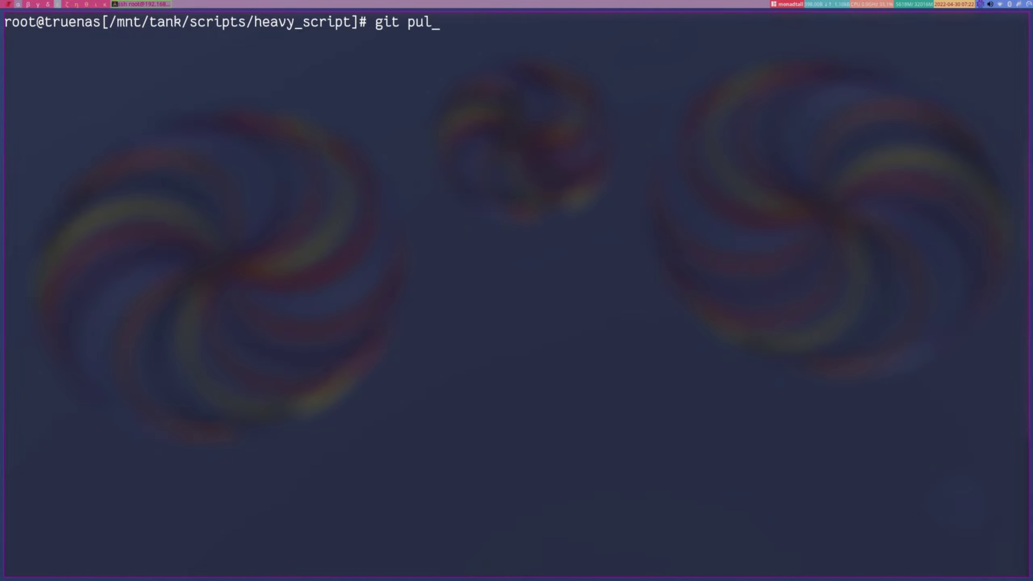
text(l)
key(Return)
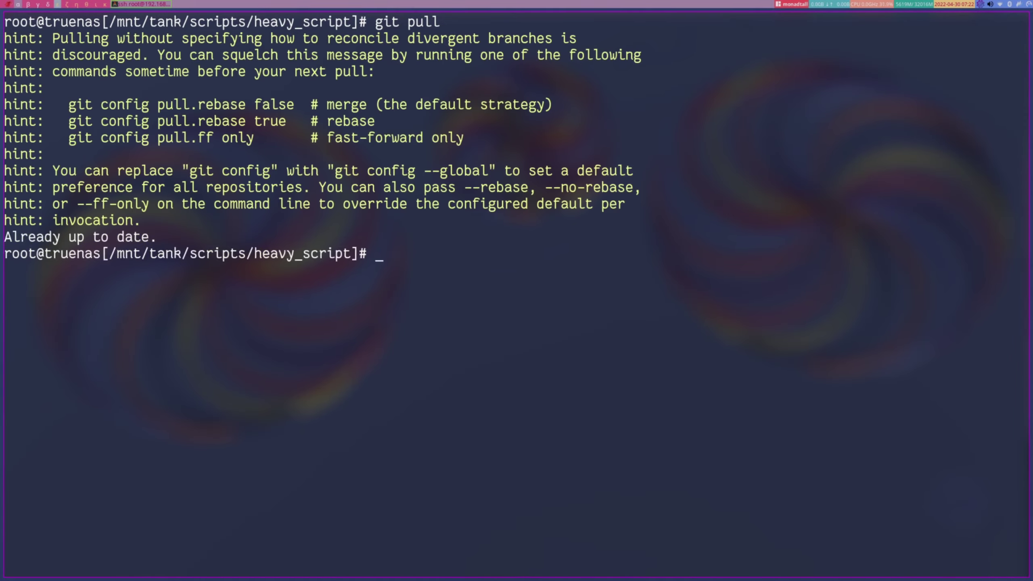
drag(149, 237, 5, 236)
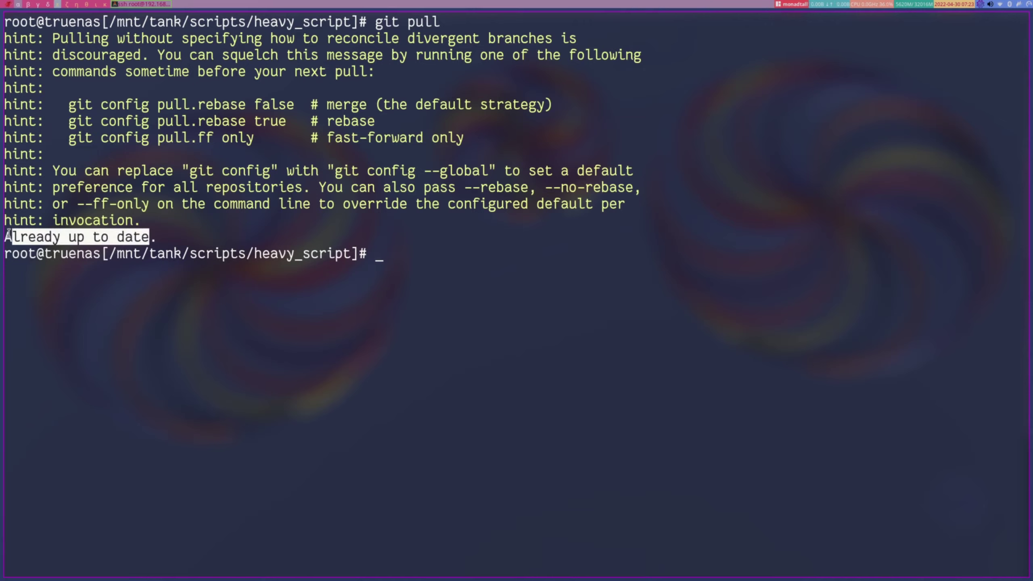
click(5, 237)
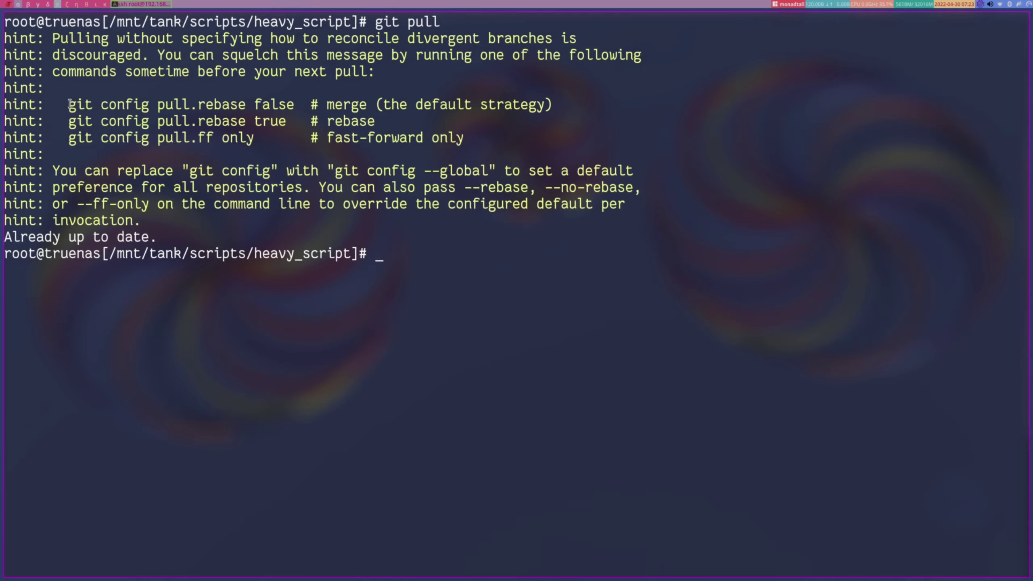
Step: Run git config pull.rebase false, pull the repository again, and clear the terminal
drag(69, 104, 295, 101)
key(super+c)
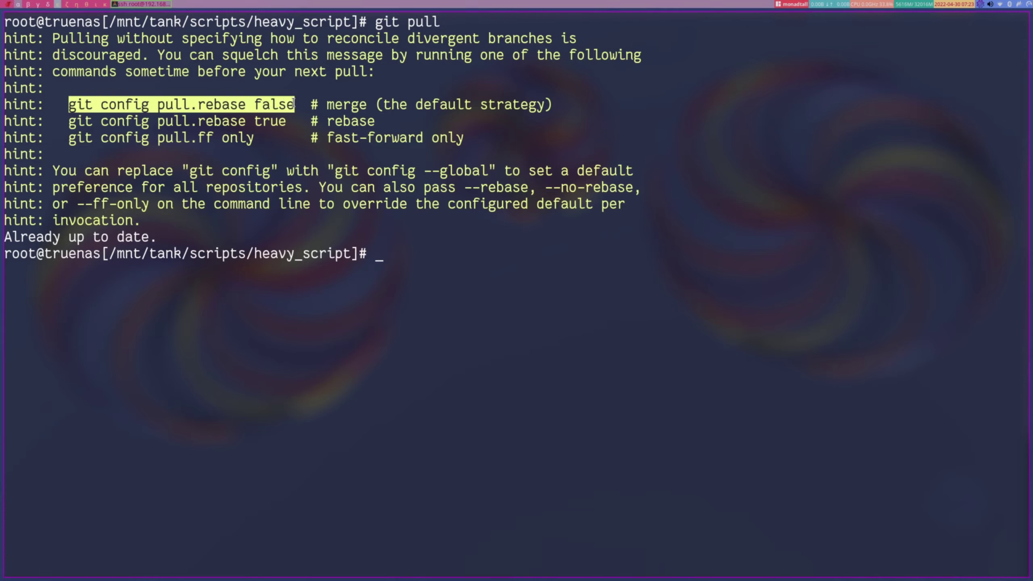
click(452, 243)
middle_click(452, 243)
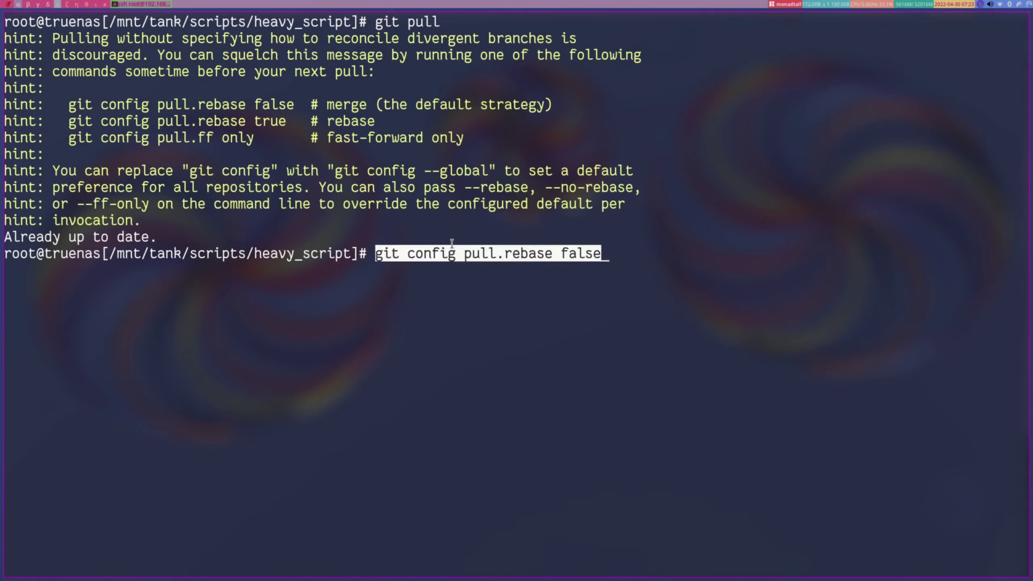
key(Return)
text(git pull)
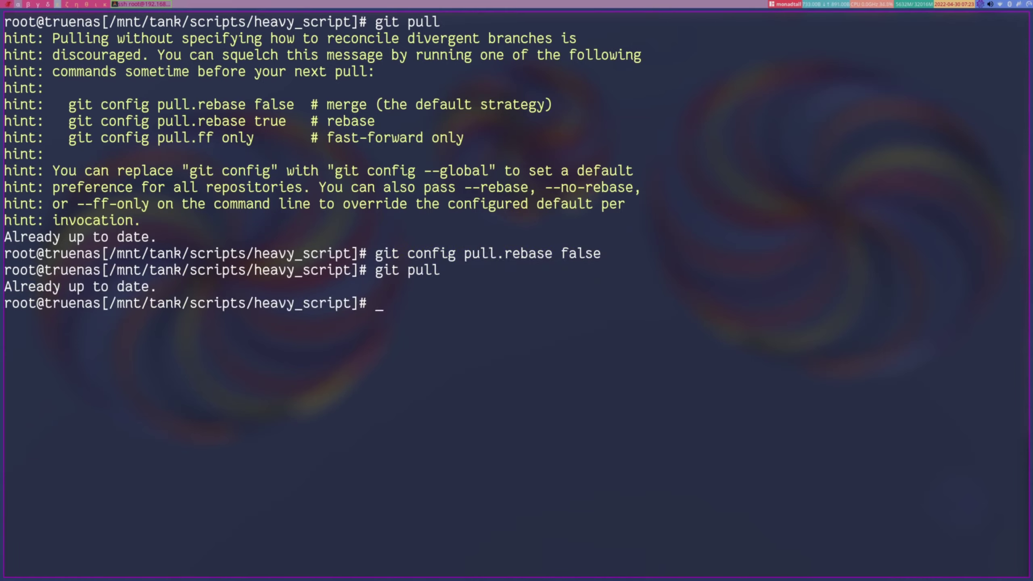
key(ctrl+l)
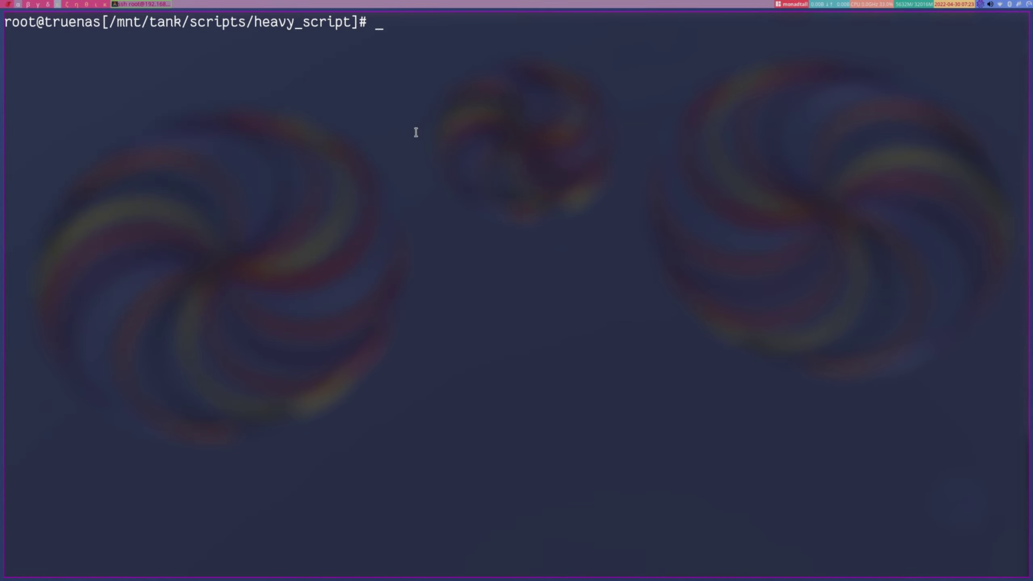
Step: Switch to the TrueNAS web interface, start a new cron job in the Advanced system settings, and describe it as heavy script
key(super+2)
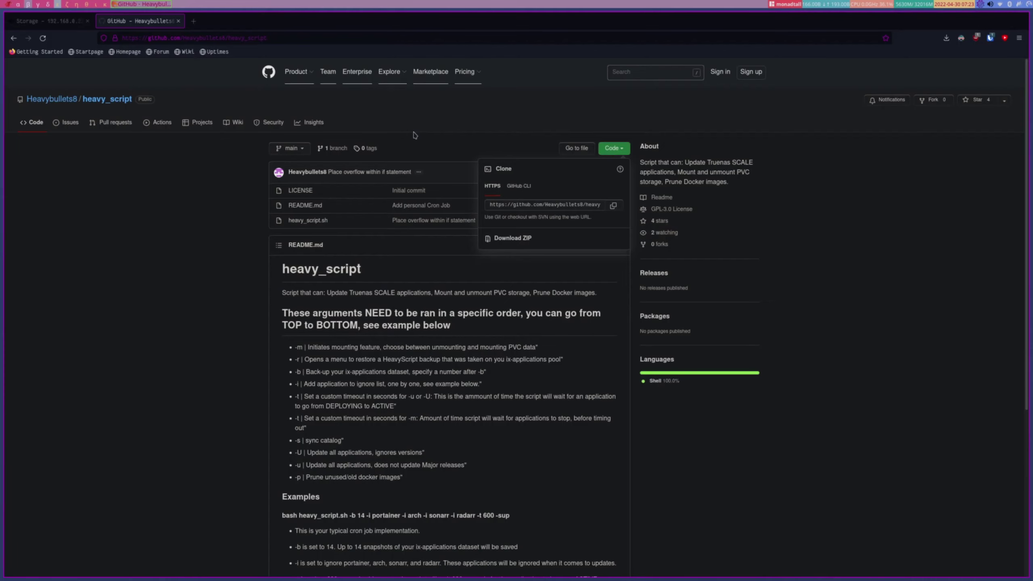
click(50, 24)
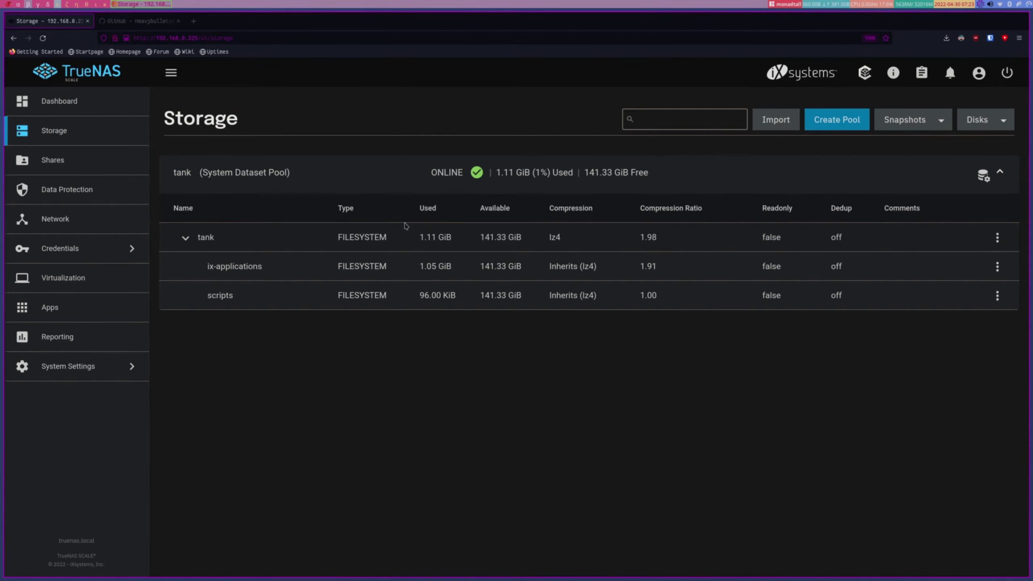
click(93, 368)
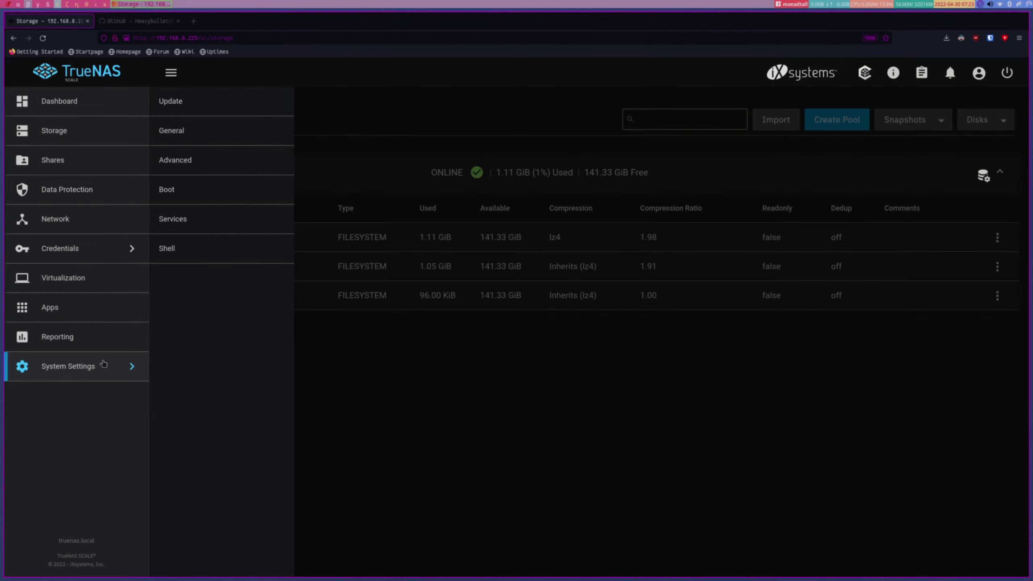
click(192, 167)
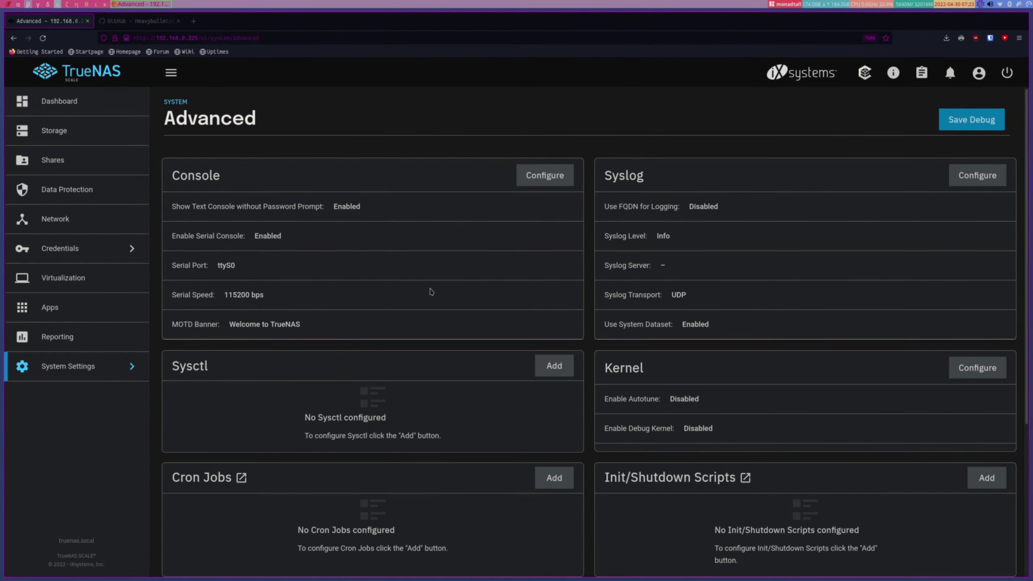
scroll(425, 328, down, 3)
click(557, 356)
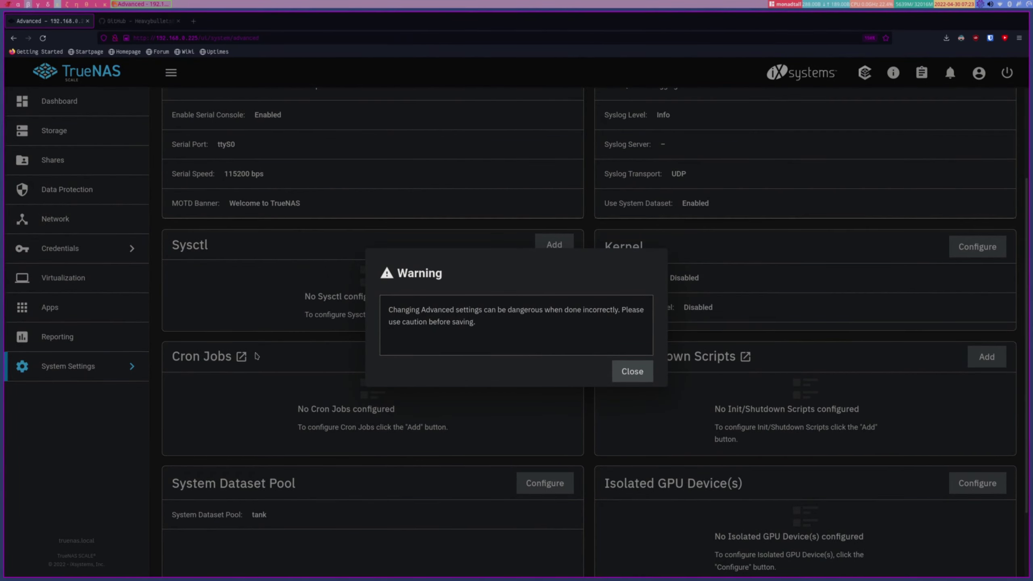
click(638, 375)
key(ctrl+plus)
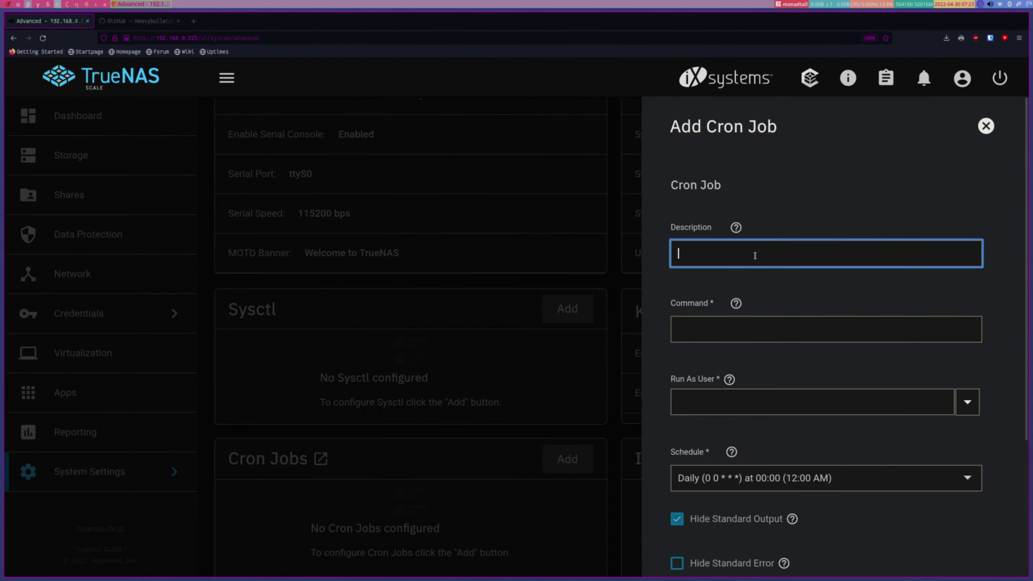
text(heavy script)
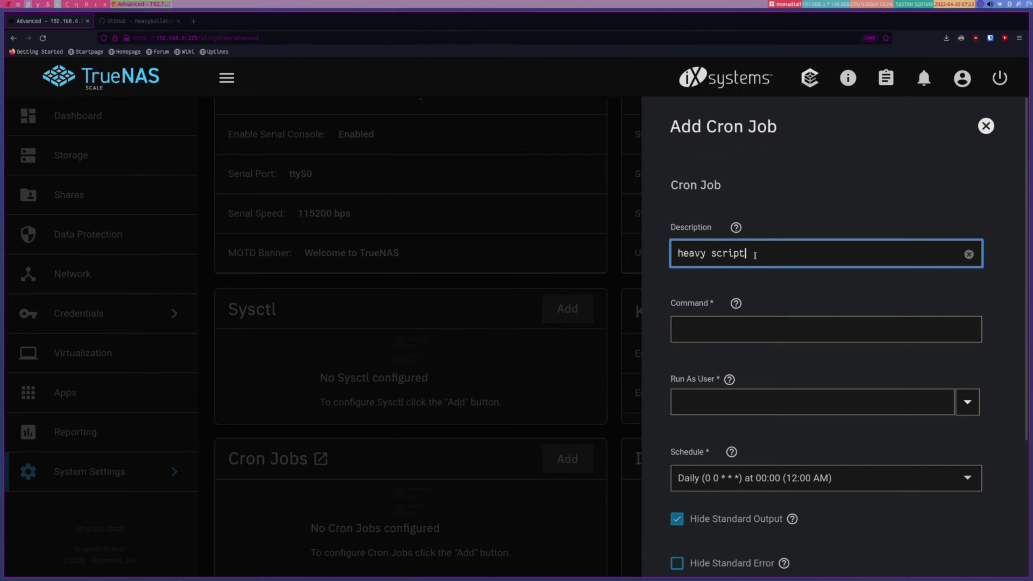
Step: Fill the cron job's command with the personal cron job example copied from the heavy_script README on GitHub, ending in -b 14 -sup
click(716, 325)
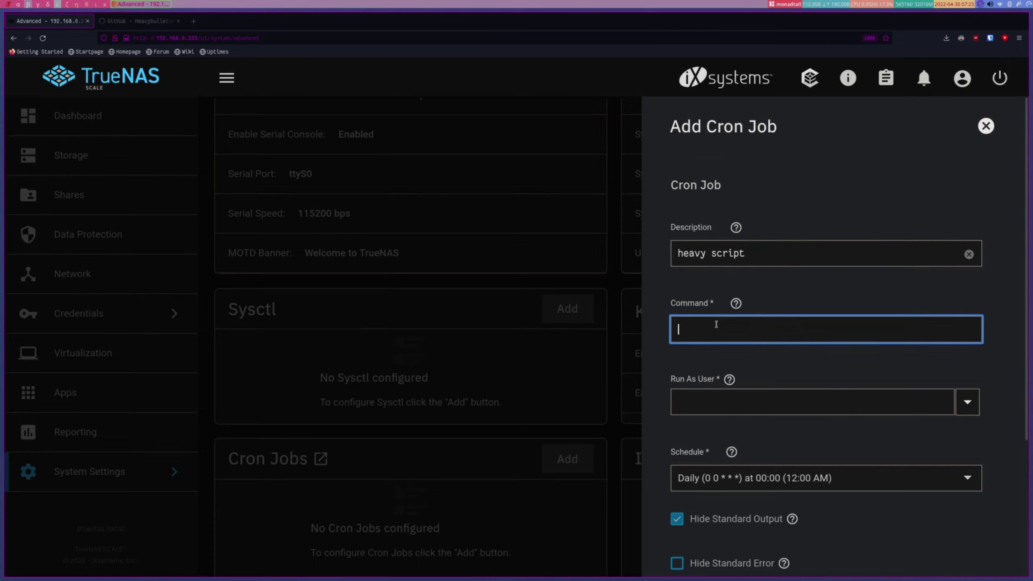
click(142, 23)
scroll(468, 281, down, 5)
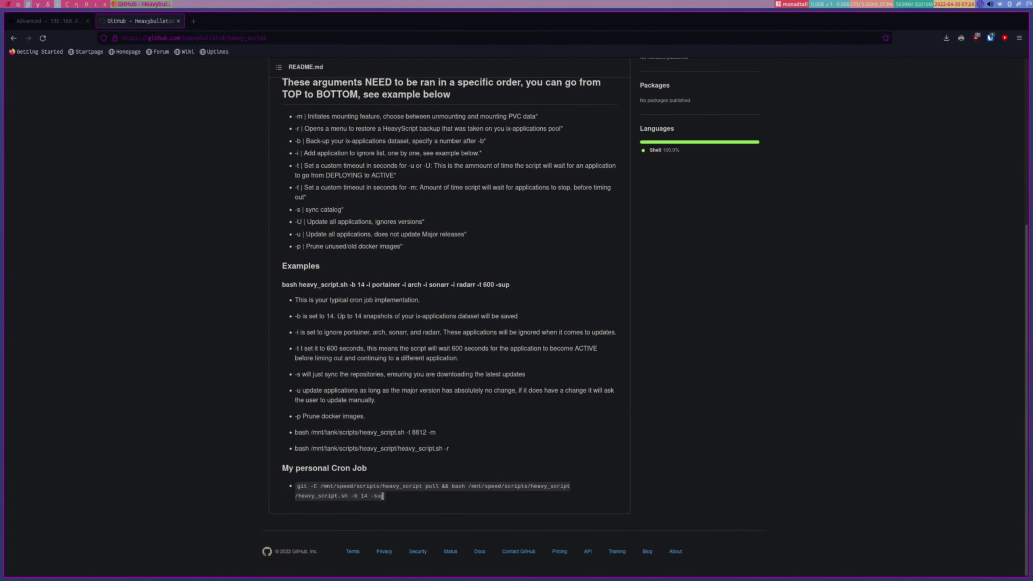
drag(383, 496, 298, 488)
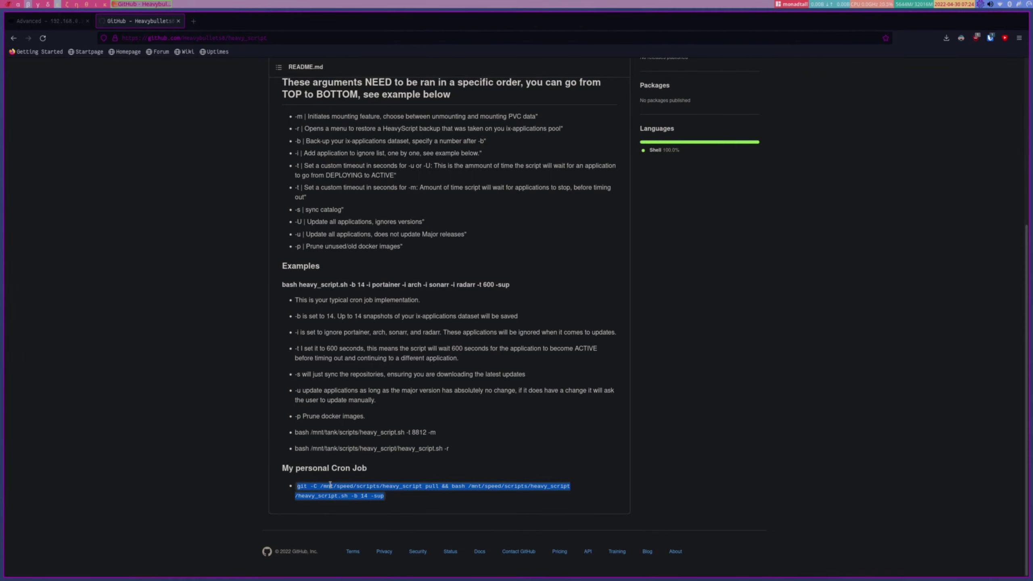
click(52, 25)
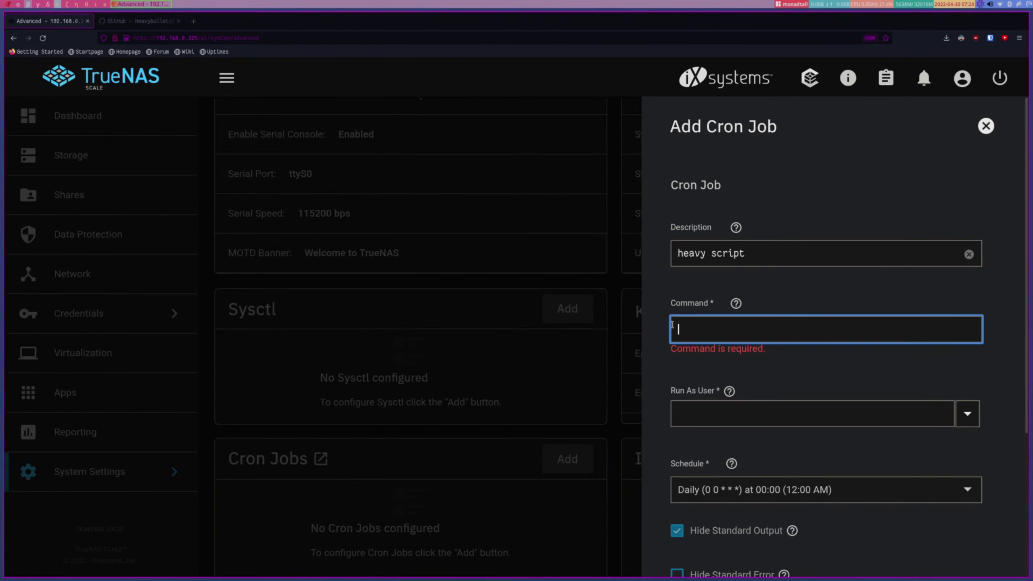
key(ctrl+v)
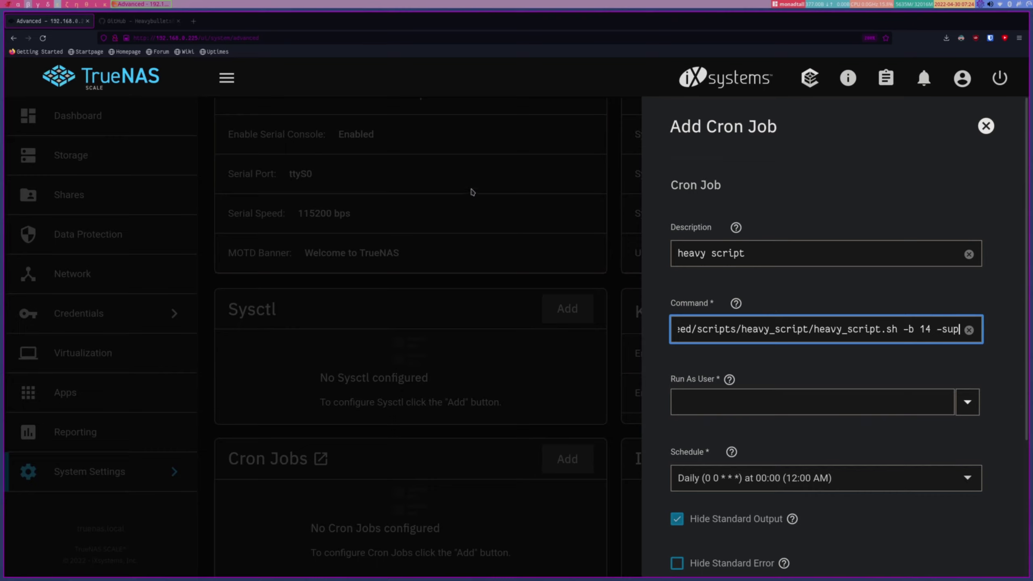
Step: Switch to the terminal, print the working directory with pwd, and copy the path /mnt/tank/scripts/heavy_script
key(super+1)
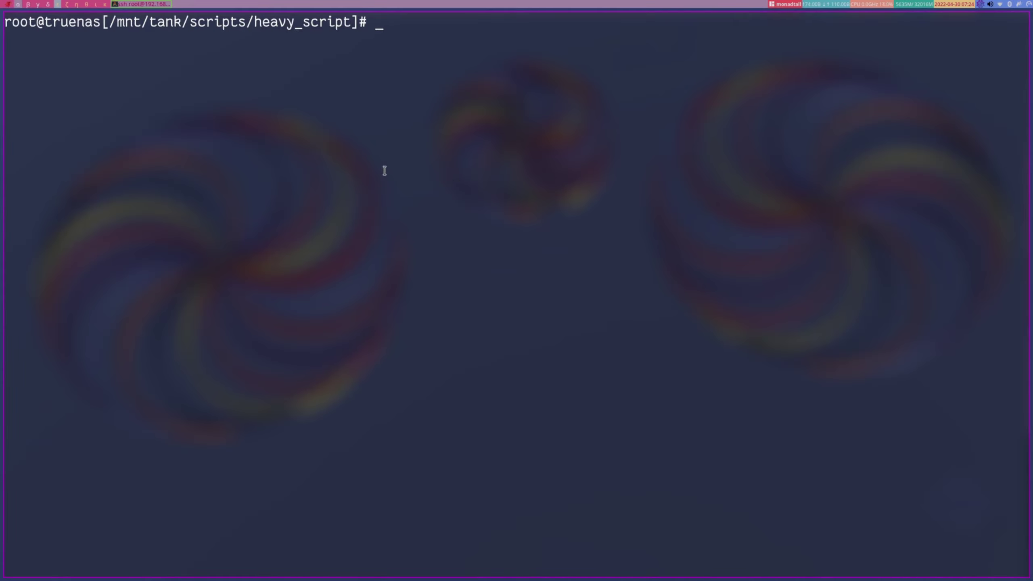
text(ppppppppppppwd)
key(ctrl+c)
text(pwd)
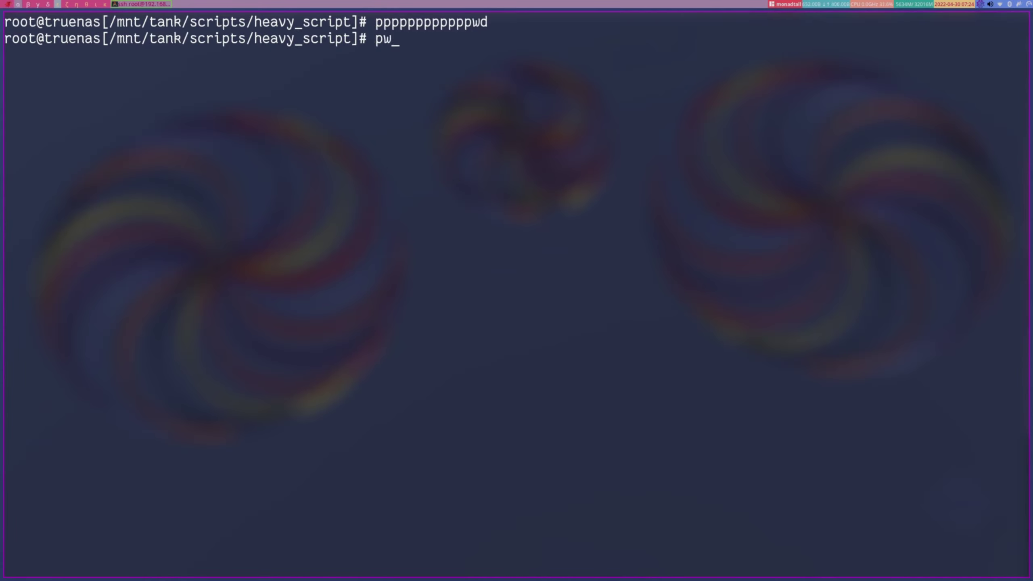
key(Return)
drag(247, 57, 6, 57)
key(ctrl+c)
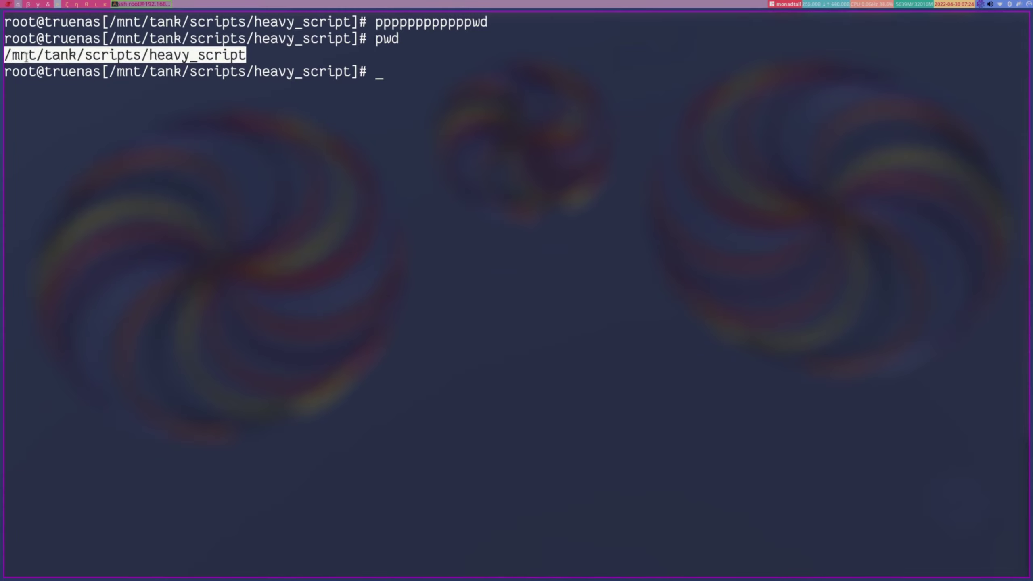
click(27, 56)
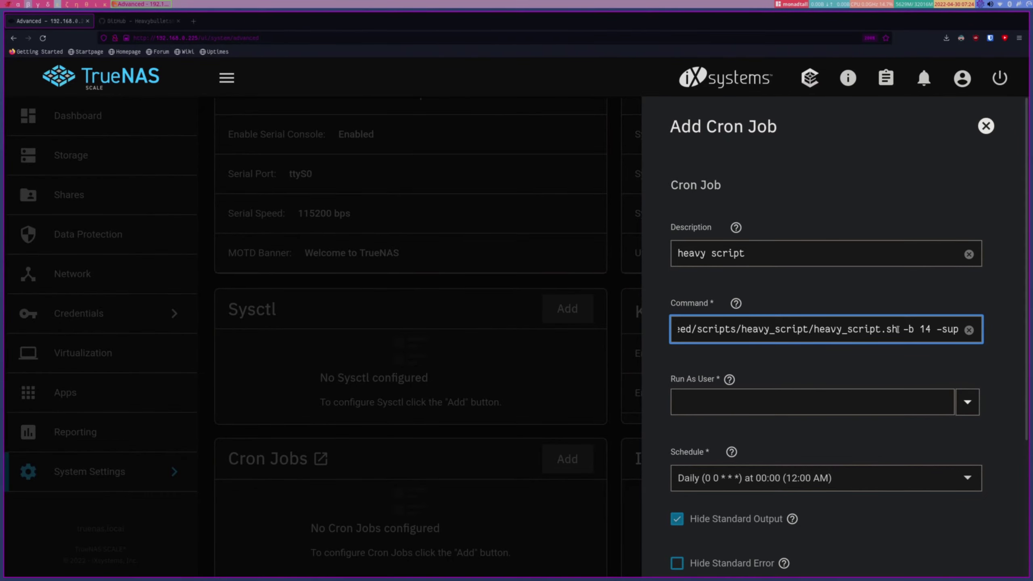
Step: Back in the browser's cron job form, replace the path after git -C in the command with /mnt/tank/scripts/heavy_script
drag(897, 329, 607, 328)
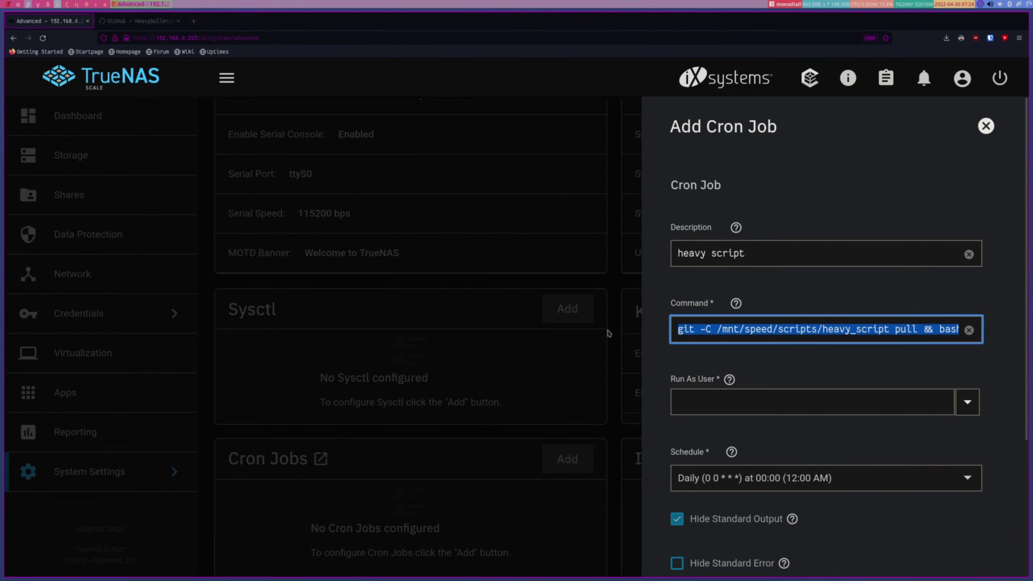
click(718, 329)
drag(718, 329, 889, 329)
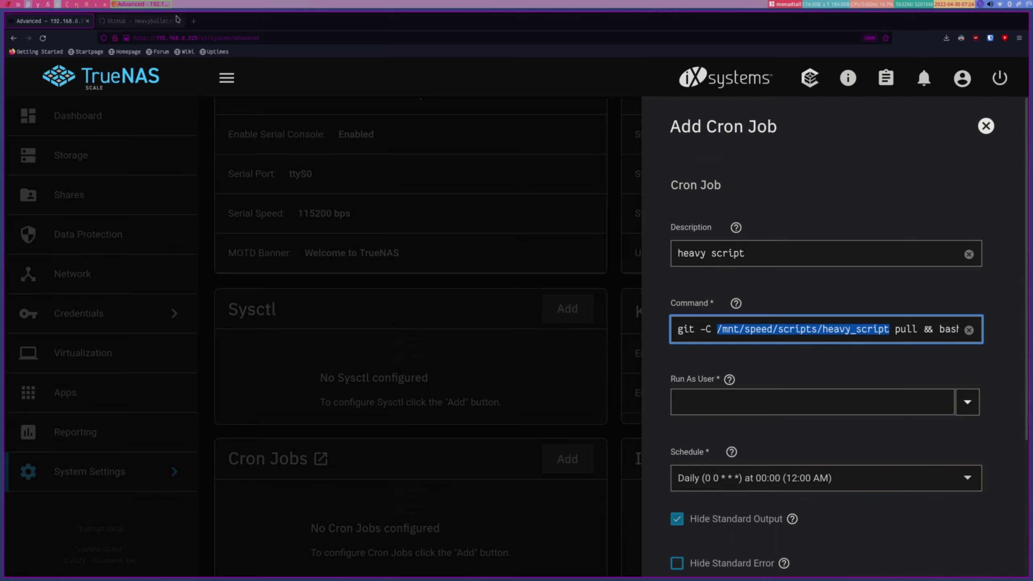
click(151, 22)
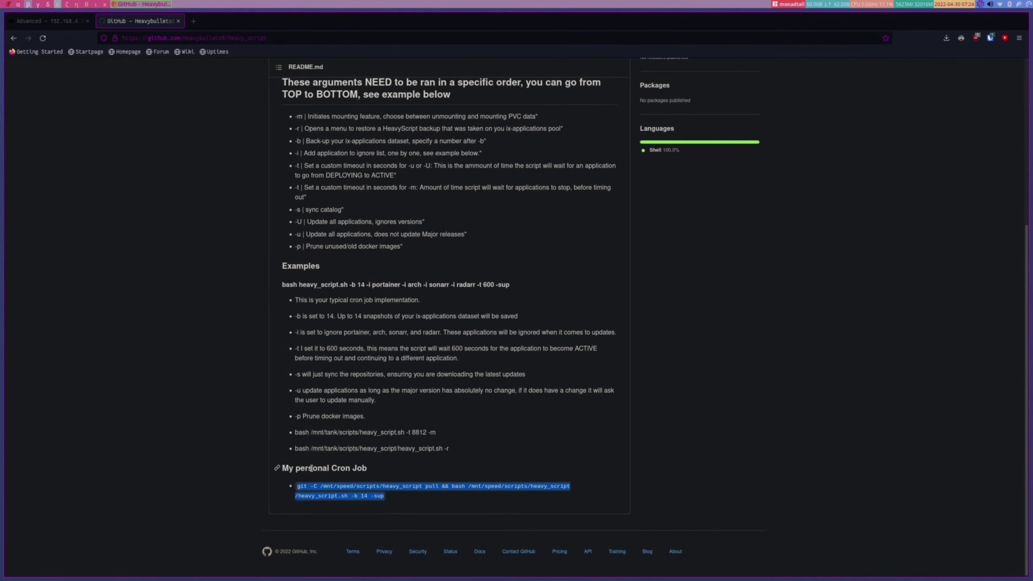
click(45, 21)
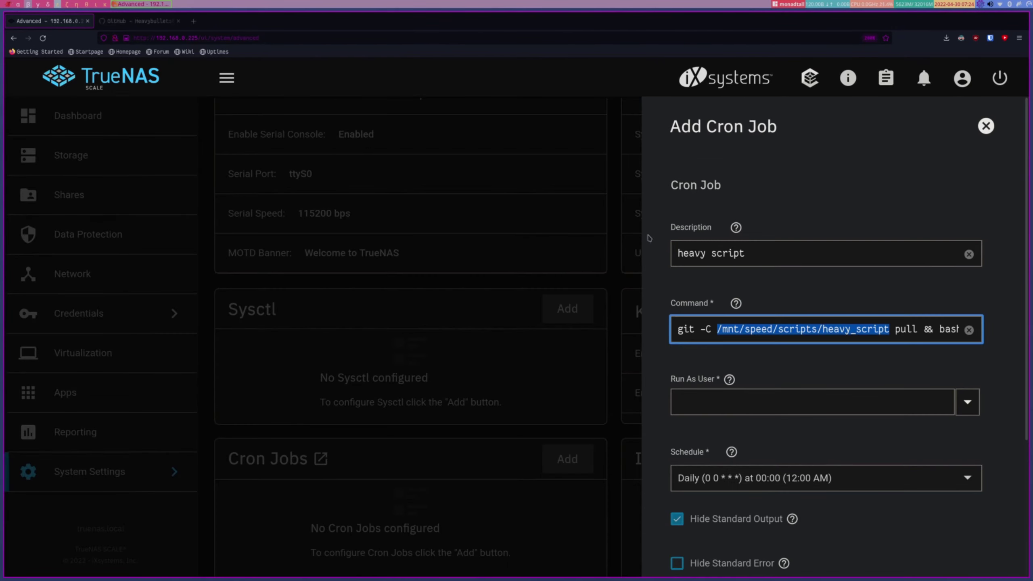
click(885, 330)
drag(884, 330, 719, 329)
key(ctrl+v)
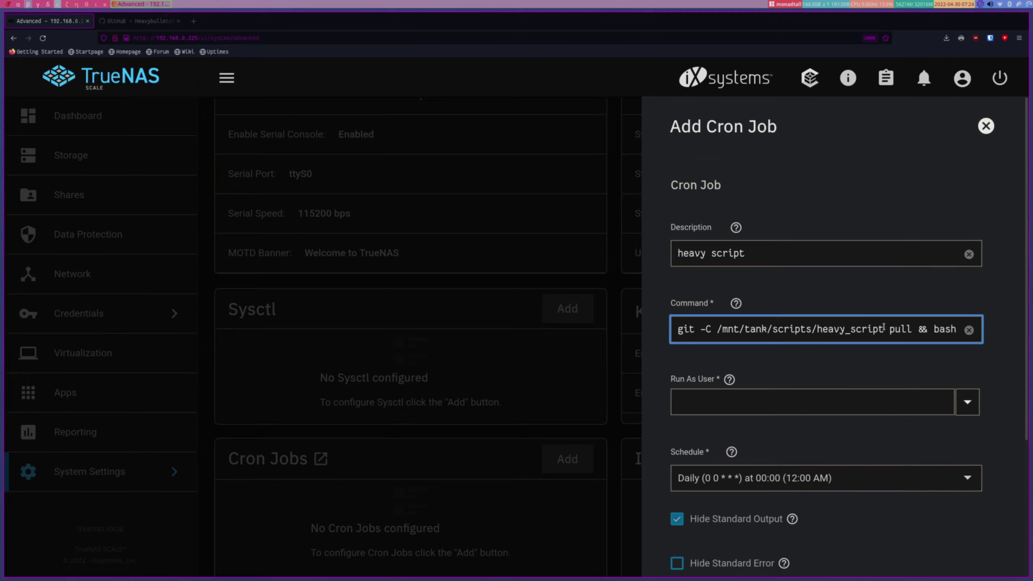
Step: Select the folder path /mnt/speed/scripts/heavy_script that follows bash in the cron job's command, leaving out the script's file name
drag(885, 329, 711, 327)
drag(889, 329, 919, 328)
click(929, 328)
drag(930, 328, 741, 331)
key(ctrl+a)
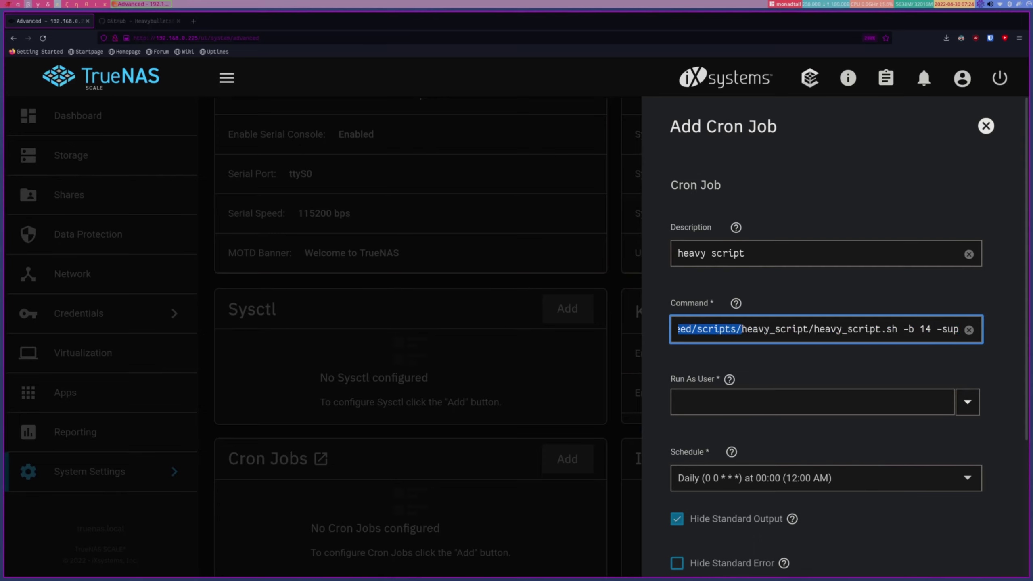
click(742, 329)
key(Left)
key(Left)
key(Left)
key(Left)
key(Left)
key(Left)
key(Left)
key(Left)
key(Left)
key(Left)
key(Left)
key(Left)
key(Left)
key(Left)
key(Left)
key(Left)
key(Left)
key(Left)
key(Left)
key(Left)
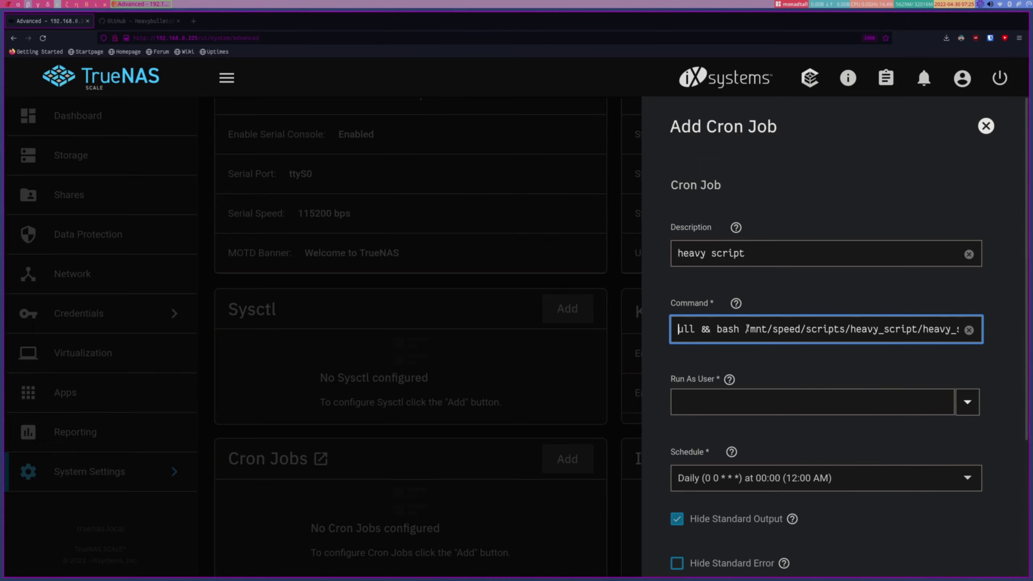
key(ctrl+shift+Left)
click(746, 329)
drag(745, 329, 918, 329)
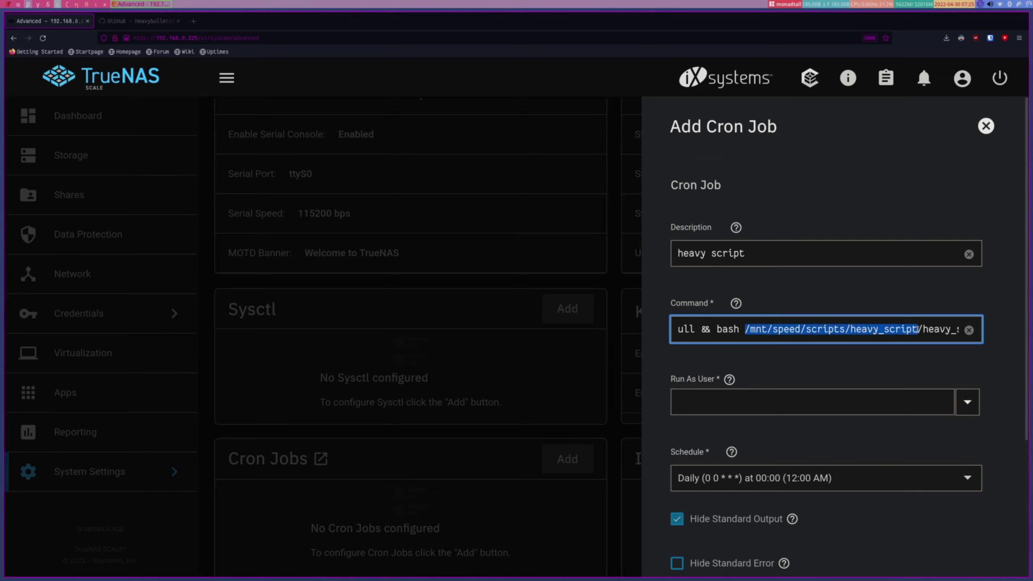